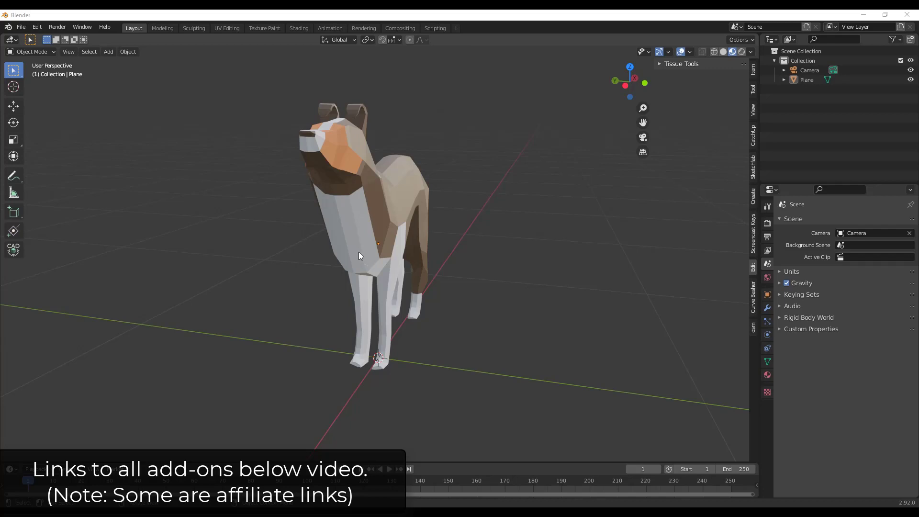
Move the upper red and green vanishing lines onto the roof edges and roof corner
{"action": "scroll", "coordinate": [359, 253], "scroll_direction": "down", "scroll_amount": 2}
{"action": "middle_click_drag", "start_coordinate": [388, 251], "coordinate": [385, 238]}
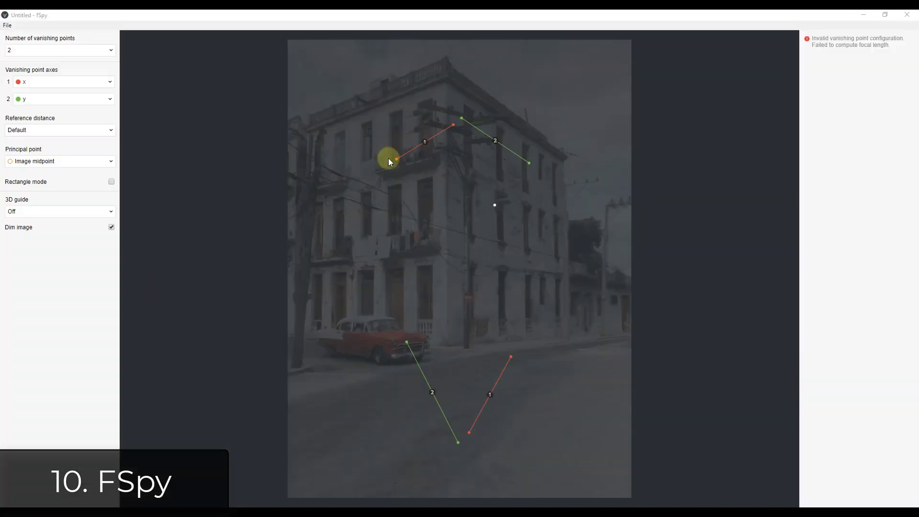
{"action": "left_click_drag", "start_coordinate": [324, 132], "coordinate": [308, 131]}
{"action": "left_click_drag", "start_coordinate": [454, 124], "coordinate": [442, 76]}
{"action": "left_click_drag", "start_coordinate": [461, 117], "coordinate": [451, 79]}
{"action": "left_click_drag", "start_coordinate": [529, 163], "coordinate": [565, 159]}
Align the lower red line with the car and curb and green line 2 with the sidewalk, undimming the photo
{"action": "left_click_drag", "start_coordinate": [292, 357], "coordinate": [308, 335]}
{"action": "left_click_drag", "start_coordinate": [511, 357], "coordinate": [443, 346]}
{"action": "left_click_drag", "start_coordinate": [309, 335], "coordinate": [309, 336]}
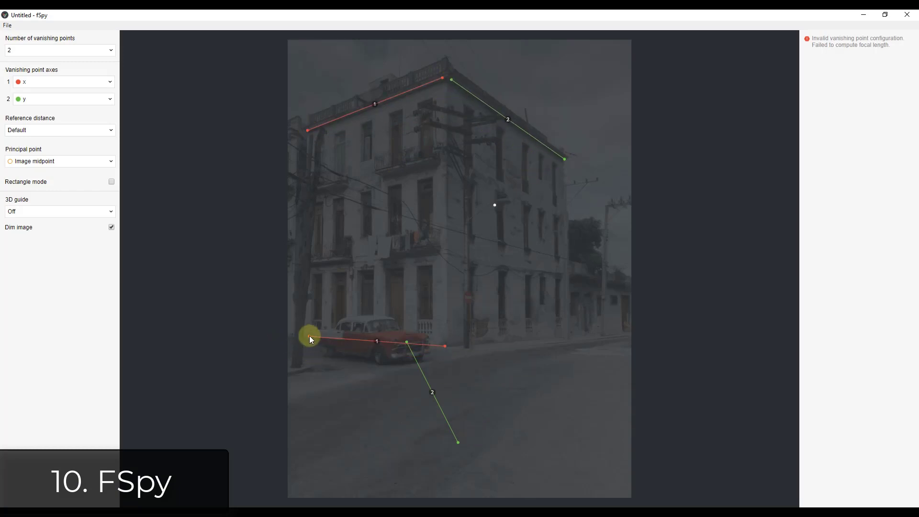
{"action": "left_click", "coordinate": [113, 226]}
{"action": "left_click_drag", "start_coordinate": [414, 343], "coordinate": [452, 345]}
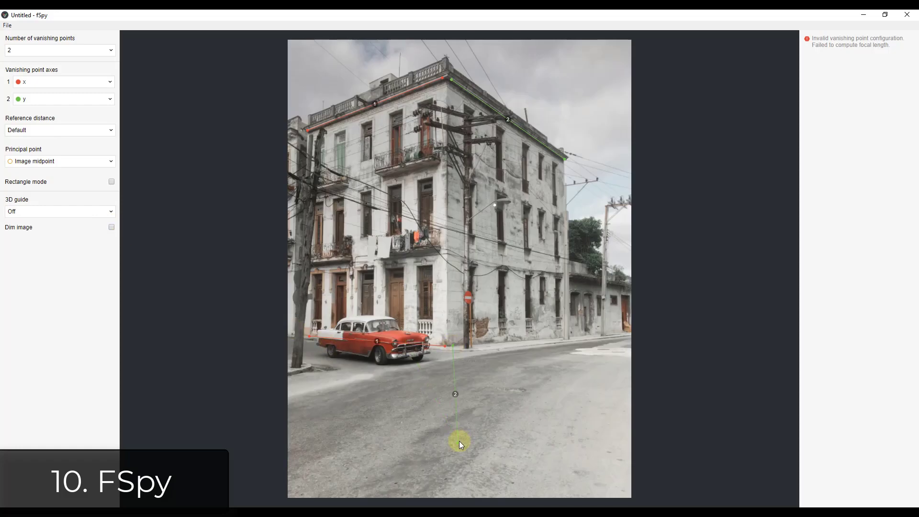
{"action": "left_click_drag", "start_coordinate": [458, 441], "coordinate": [563, 338]}
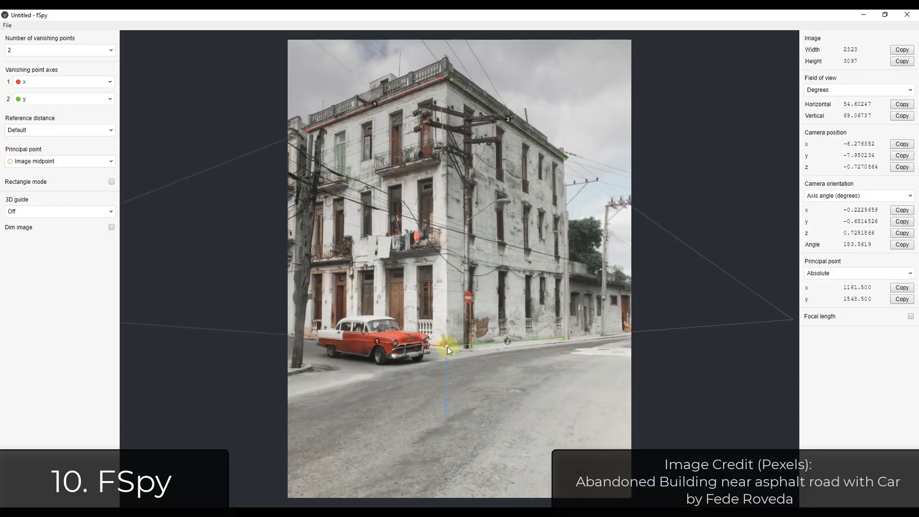
Set vanishing point 1's axis to -x and refine the origin and roof line endpoints
{"action": "left_click", "coordinate": [47, 85]}
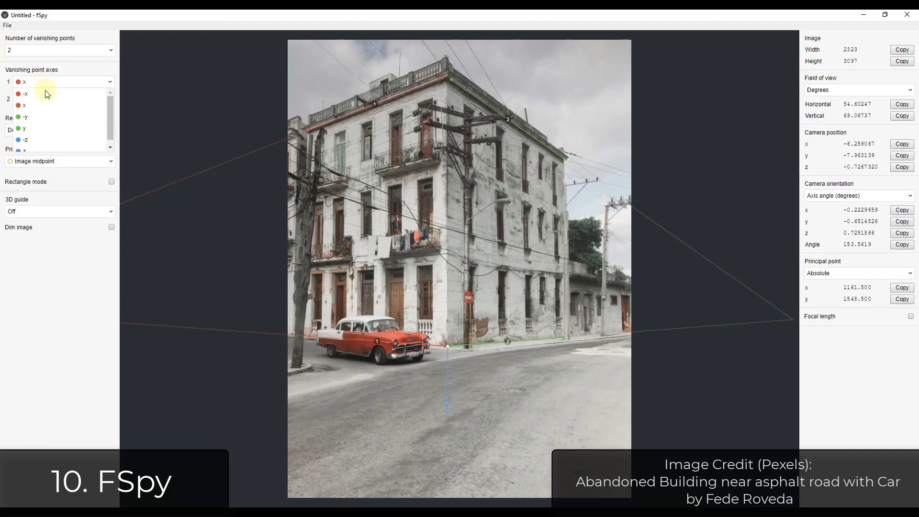
{"action": "left_click", "coordinate": [45, 92]}
{"action": "left_click_drag", "start_coordinate": [445, 346], "coordinate": [445, 345]}
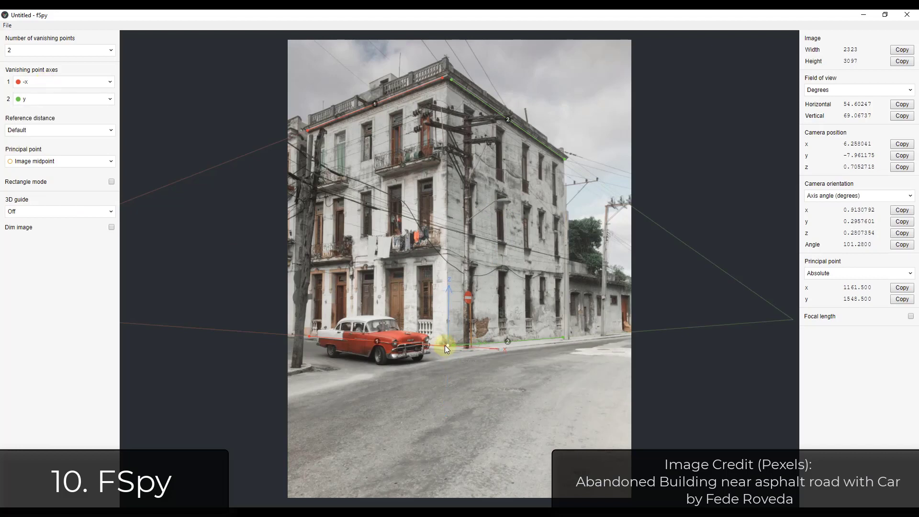
{"action": "left_click_drag", "start_coordinate": [443, 79], "coordinate": [441, 81]}
{"action": "left_click_drag", "start_coordinate": [308, 131], "coordinate": [334, 120]}
{"action": "left_click_drag", "start_coordinate": [564, 160], "coordinate": [510, 119]}
{"action": "left_click_drag", "start_coordinate": [451, 80], "coordinate": [452, 80]}
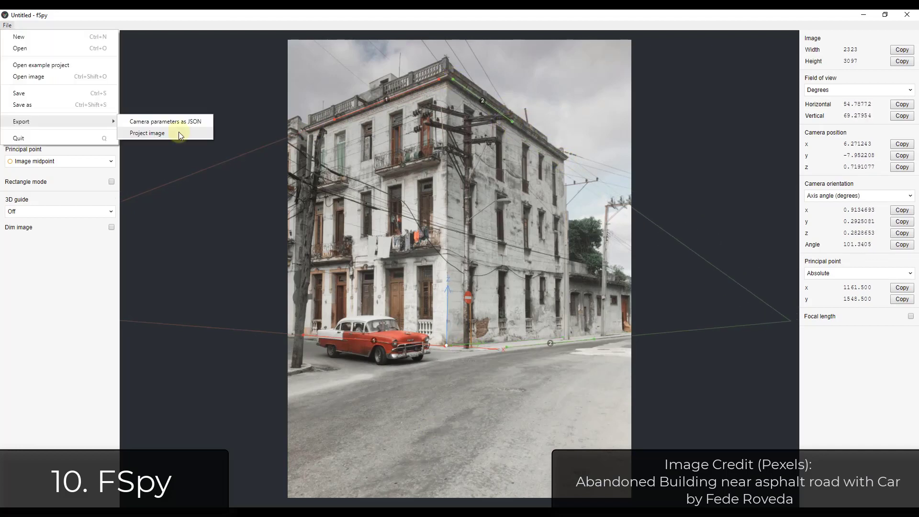
Export the fSpy project image, then start Blender's fSpy import browsing from drive F:
{"action": "left_click", "coordinate": [180, 134]}
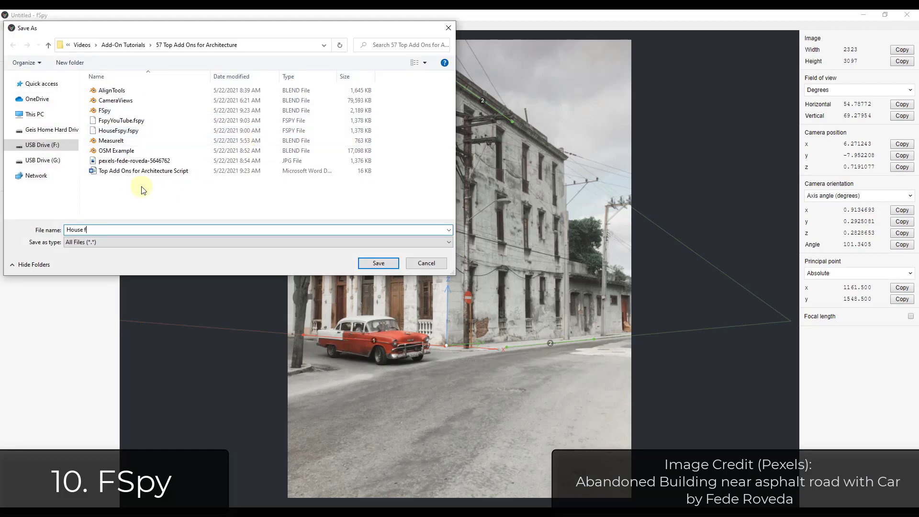
{"action": "key", "text": "Return"}
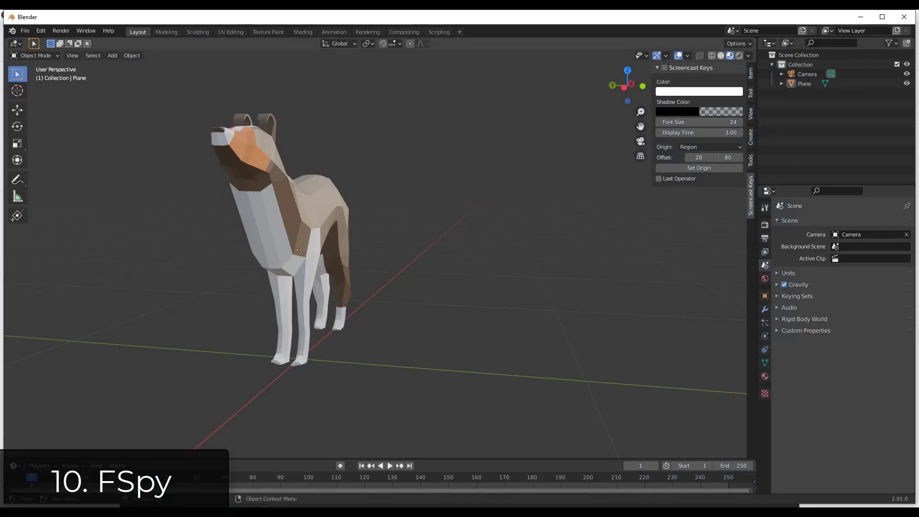
{"action": "left_click", "coordinate": [21, 27]}
{"action": "mouse_move", "coordinate": [79, 156]}
{"action": "left_click", "coordinate": [131, 250]}
{"action": "left_click", "coordinate": [245, 187]}
Import FspyYouTube.fspy from the 57 Top Add Ons for Architecture folder
{"action": "double_click", "coordinate": [368, 211]}
{"action": "double_click", "coordinate": [357, 247]}
{"action": "double_click", "coordinate": [358, 172]}
{"action": "scroll", "coordinate": [371, 343], "scroll_direction": "down", "scroll_amount": 15}
{"action": "left_click", "coordinate": [375, 366]}
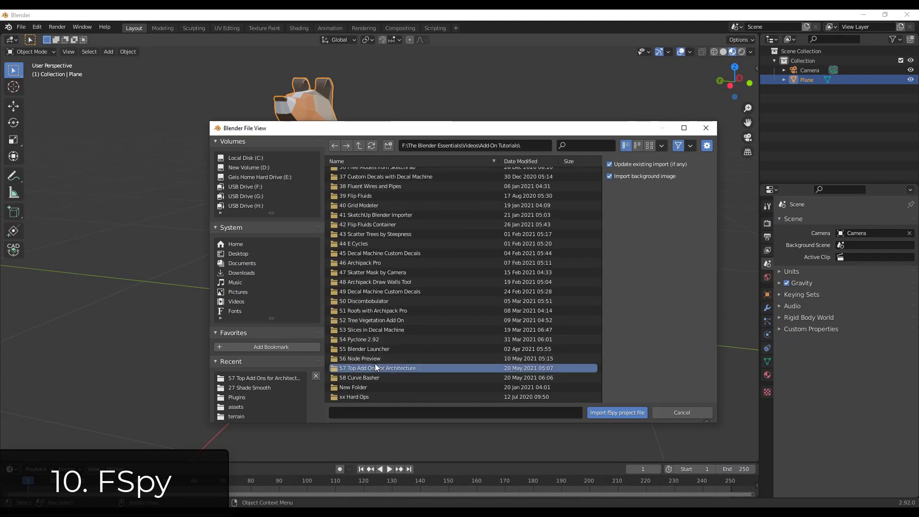
{"action": "double_click", "coordinate": [375, 367]}
{"action": "double_click", "coordinate": [367, 175]}
Add a cube and place it at the building's corner at ground height
{"action": "key", "text": "shift+a"}
{"action": "left_click", "coordinate": [428, 75]}
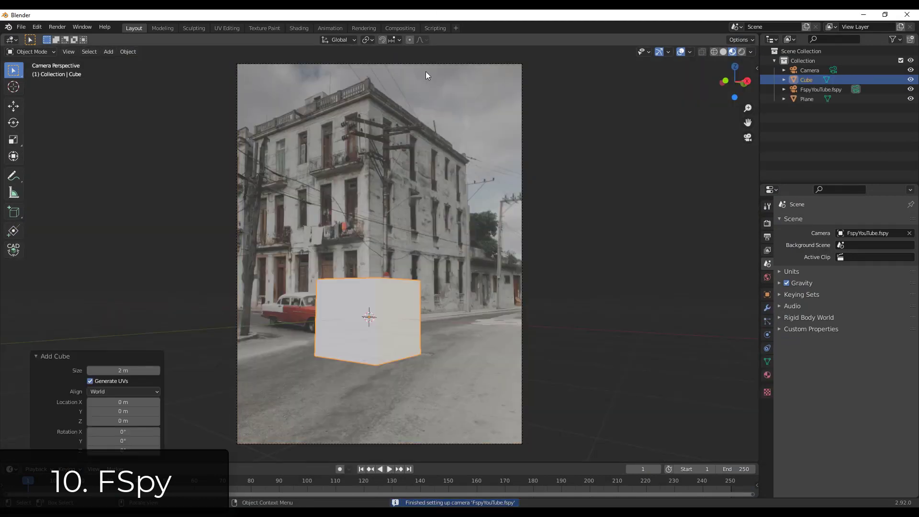
{"action": "key", "text": "g"}
{"action": "key", "text": "z"}
{"action": "left_click", "coordinate": [419, 306]}
{"action": "middle_click_drag", "start_coordinate": [418, 306], "coordinate": [429, 322]}
{"action": "key", "text": "g"}
{"action": "key", "text": "shift+z"}
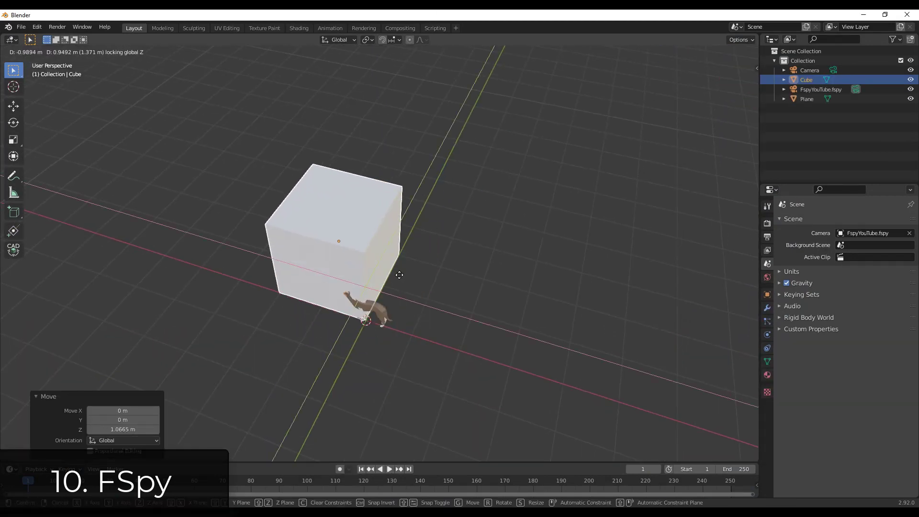
{"action": "left_click", "coordinate": [390, 285]}
{"action": "key", "text": "KP_0"}
{"action": "key", "text": "g"}
{"action": "key", "text": "z"}
{"action": "left_click", "coordinate": [386, 291]}
In wireframe face mode, raise the top face to the roofline and move the side walls along X and Y
{"action": "key", "text": "Tab"}
{"action": "key", "text": "z"}
{"action": "left_click", "coordinate": [363, 252]}
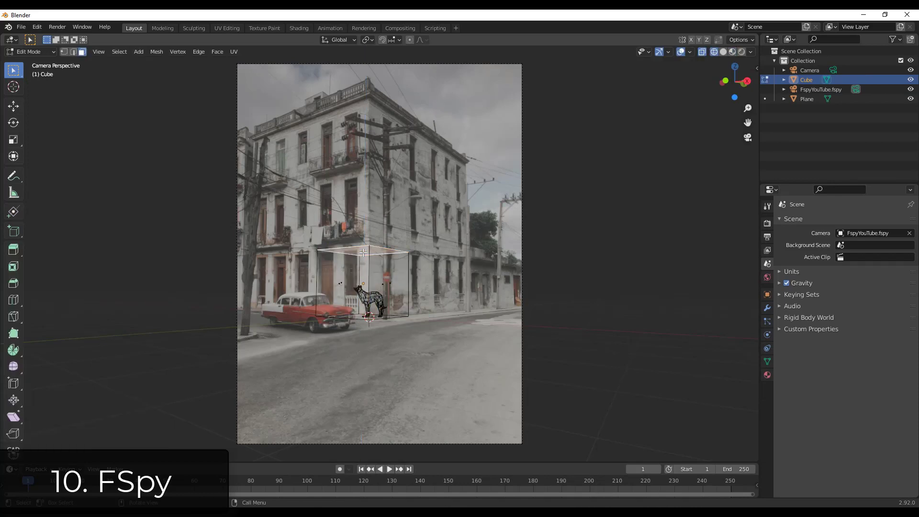
{"action": "key", "text": "g"}
{"action": "key", "text": "z"}
{"action": "left_click", "coordinate": [363, 121]}
{"action": "left_click", "coordinate": [338, 214]}
{"action": "key", "text": "g"}
{"action": "key", "text": "x"}
{"action": "left_click", "coordinate": [270, 224]}
{"action": "left_click", "coordinate": [344, 226]}
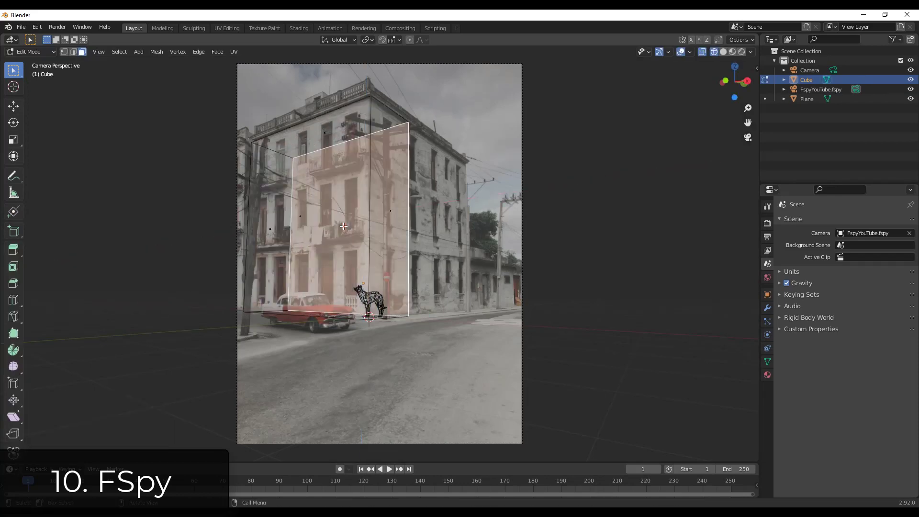
{"action": "key", "text": "g"}
{"action": "key", "text": "y"}
Add vertical and horizontal loop cuts across the box, including one near the roof
{"action": "key", "text": "Return"}
{"action": "key", "text": "g"}
{"action": "key", "text": "g"}
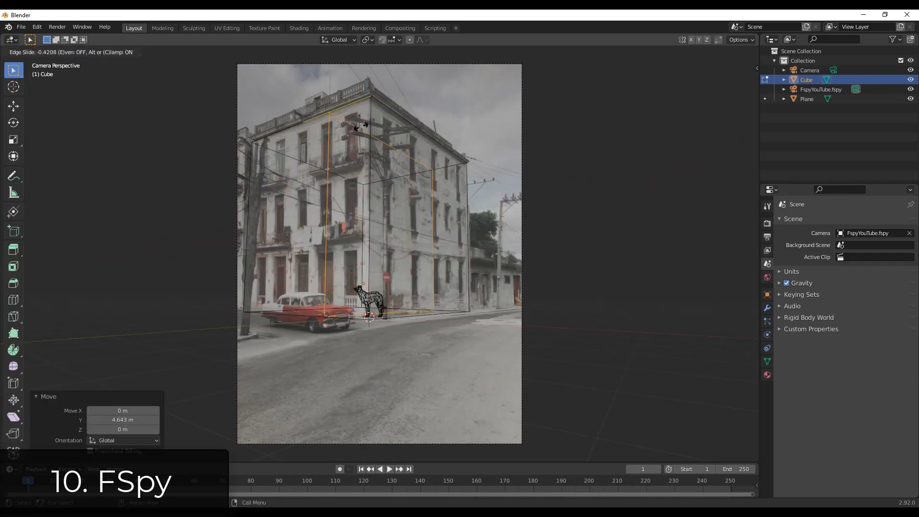
{"action": "left_click", "coordinate": [389, 123]}
{"action": "key", "text": "ctrl+r"}
{"action": "left_click", "coordinate": [336, 123]}
{"action": "left_click", "coordinate": [371, 121]}
{"action": "key", "text": "ctrl+r"}
{"action": "left_click", "coordinate": [348, 165]}
{"action": "left_click", "coordinate": [349, 121]}
{"action": "key", "text": "ctrl+r"}
{"action": "left_click", "coordinate": [349, 125]}
Extrude the window face along global Y
{"action": "left_click", "coordinate": [351, 111]}
{"action": "key", "text": "3"}
{"action": "left_click", "coordinate": [354, 136]}
{"action": "key", "text": "e"}
{"action": "key", "text": "x"}
{"action": "key", "text": "y"}
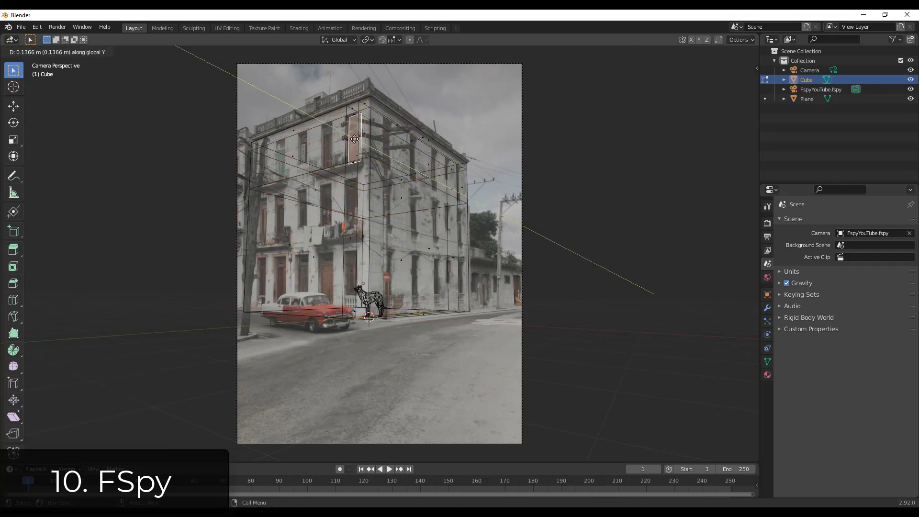
{"action": "left_click", "coordinate": [355, 138]}
Add horizontal loop cuts at the floor lines down to the base
{"action": "key", "text": "ctrl+r"}
{"action": "left_click", "coordinate": [348, 194]}
{"action": "left_click", "coordinate": [351, 152]}
{"action": "key", "text": "ctrl+r"}
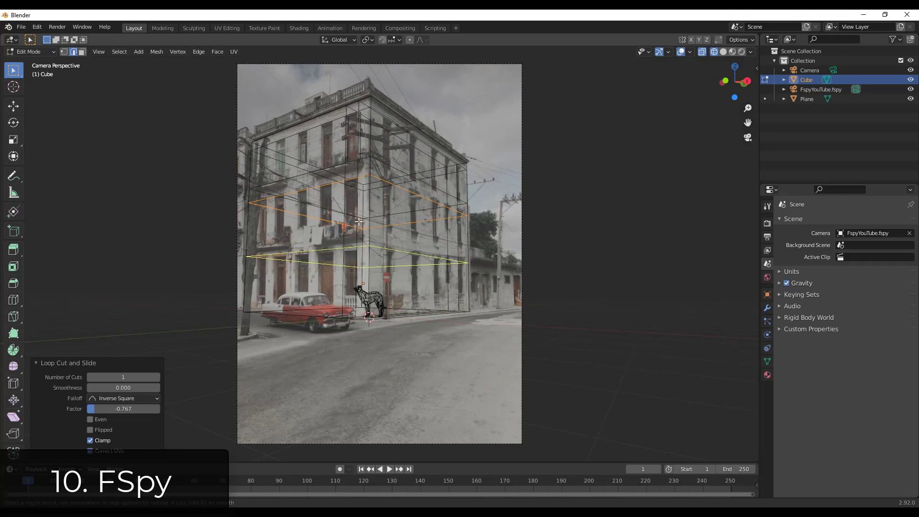
{"action": "left_click", "coordinate": [343, 222]}
{"action": "left_click", "coordinate": [342, 210]}
{"action": "key", "text": "ctrl+r"}
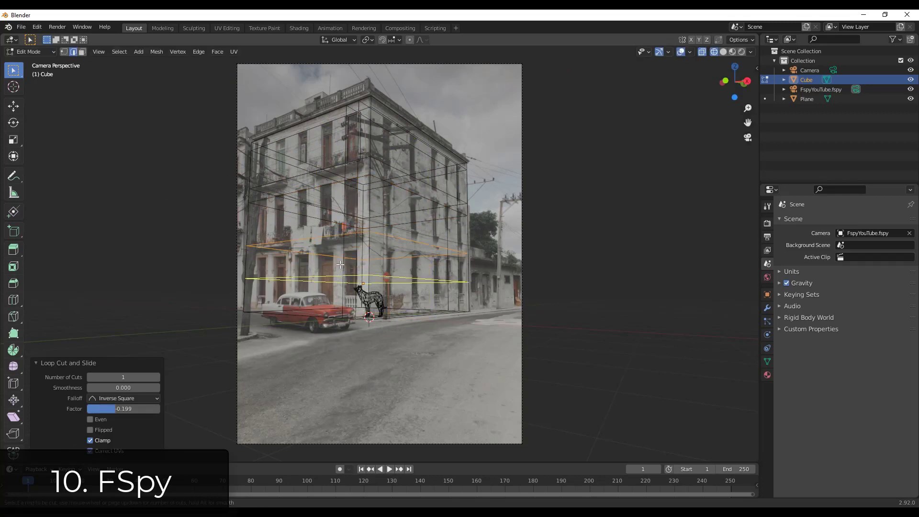
{"action": "left_click", "coordinate": [340, 265]}
{"action": "left_click", "coordinate": [340, 252]}
{"action": "key", "text": "ctrl+r"}
{"action": "left_click", "coordinate": [344, 286]}
Extrude the ground-floor and second-floor door faces inward
{"action": "left_click", "coordinate": [346, 302]}
{"action": "key", "text": "3"}
{"action": "left_click", "coordinate": [349, 279]}
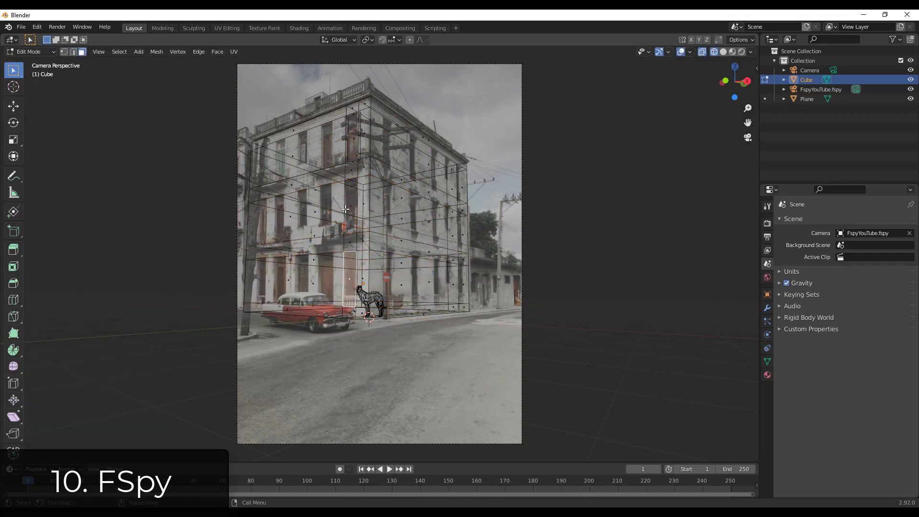
{"action": "left_click", "coordinate": [346, 210], "text": "shift"}
{"action": "key", "text": "e"}
{"action": "left_click", "coordinate": [349, 209]}
Switch the viewport shading to wireframe
{"action": "left_click", "coordinate": [593, 230]}
{"action": "key", "text": "shift+z"}
{"action": "key", "text": "z"}
{"action": "left_click", "coordinate": [335, 236]}
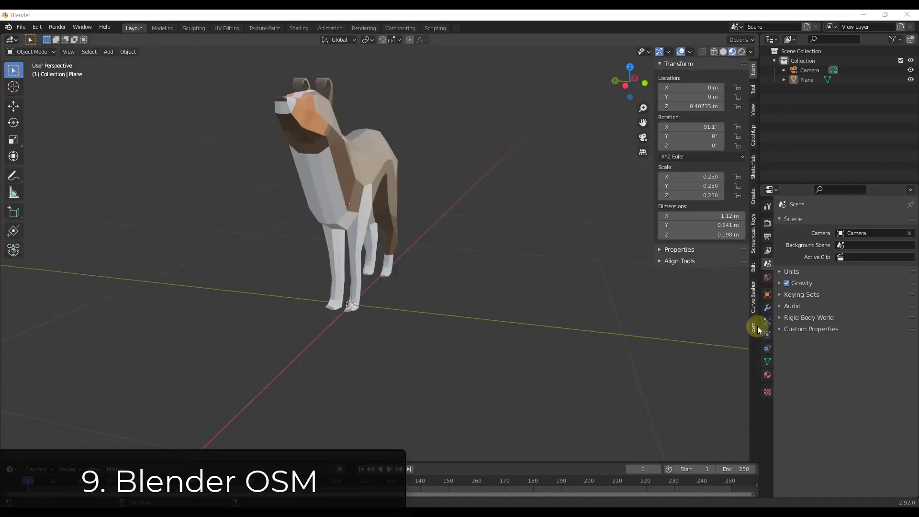
Open the blender-osm web map and zoom in over downtown Denver
{"action": "left_click", "coordinate": [755, 329]}
{"action": "left_click", "coordinate": [668, 96]}
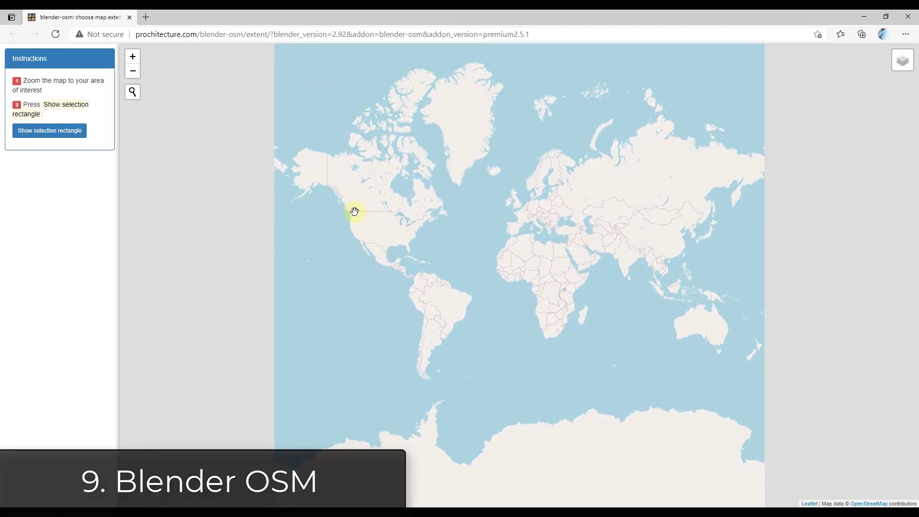
{"action": "scroll", "coordinate": [304, 236], "scroll_direction": "up", "scroll_amount": 2}
{"action": "scroll", "coordinate": [334, 234], "scroll_direction": "up", "scroll_amount": 6}
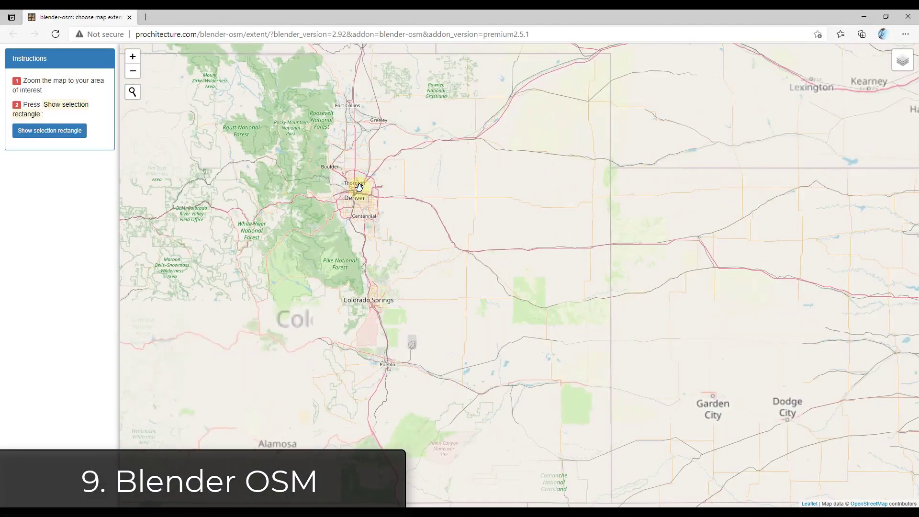
{"action": "scroll", "coordinate": [337, 227], "scroll_direction": "up", "scroll_amount": 5}
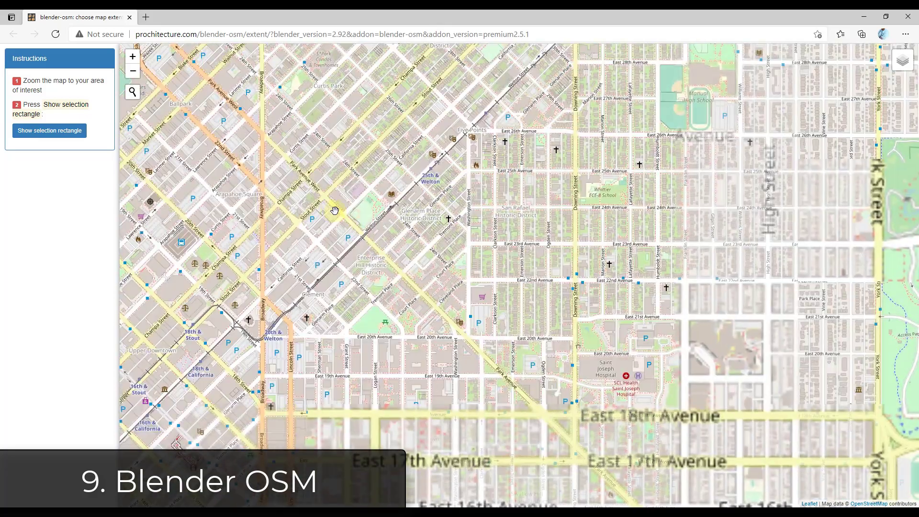
{"action": "left_click_drag", "start_coordinate": [335, 207], "coordinate": [572, 224]}
Size the selection rectangle over downtown and copy its coordinates back into Blender
{"action": "left_click", "coordinate": [72, 132]}
{"action": "left_click_drag", "start_coordinate": [496, 301], "coordinate": [550, 306]}
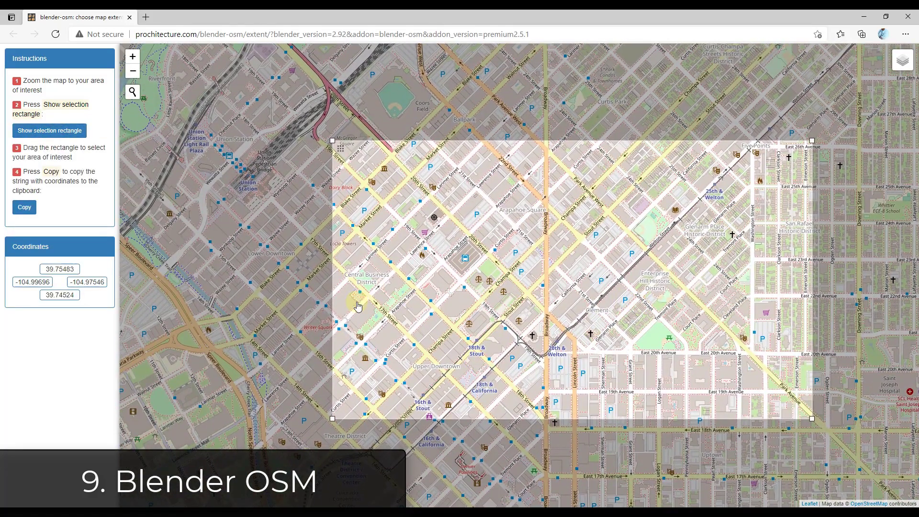
{"action": "left_click_drag", "start_coordinate": [332, 141], "coordinate": [163, 61]}
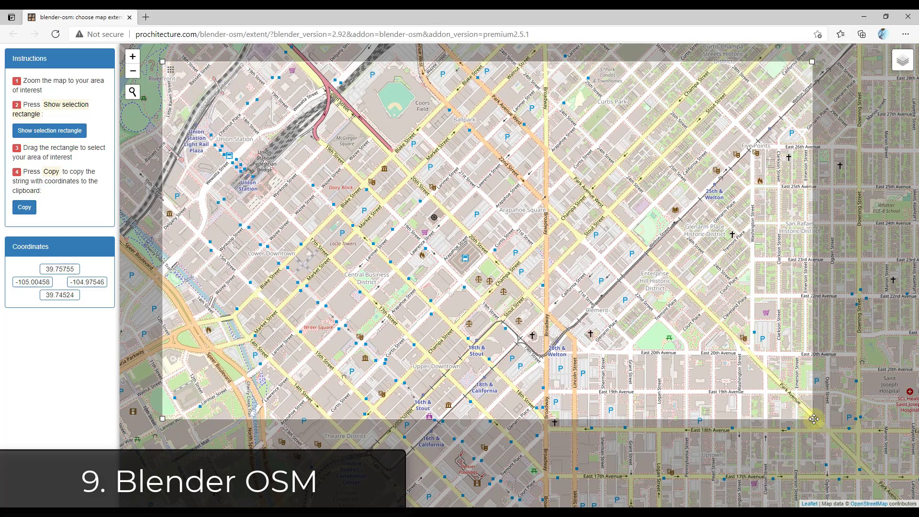
{"action": "left_click_drag", "start_coordinate": [811, 419], "coordinate": [492, 421]}
{"action": "left_click", "coordinate": [24, 208]}
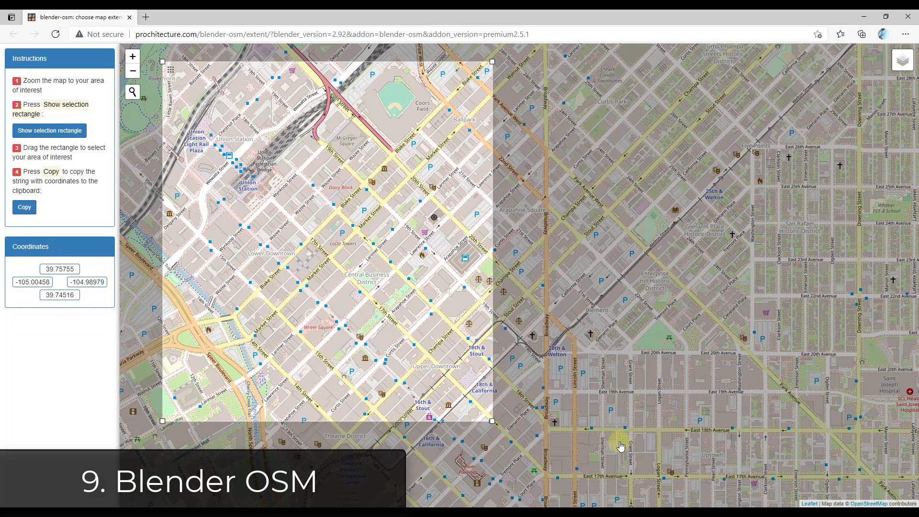
{"action": "left_click", "coordinate": [691, 504]}
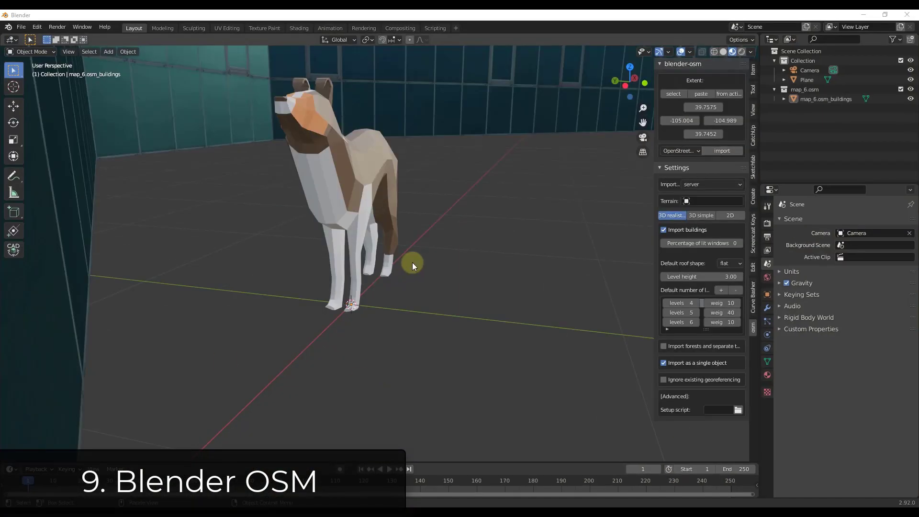
Set the viewport Clip End to 2500 m
{"action": "scroll", "coordinate": [412, 263], "scroll_direction": "up", "scroll_amount": 10}
{"action": "scroll", "coordinate": [374, 257], "scroll_direction": "down", "scroll_amount": 12}
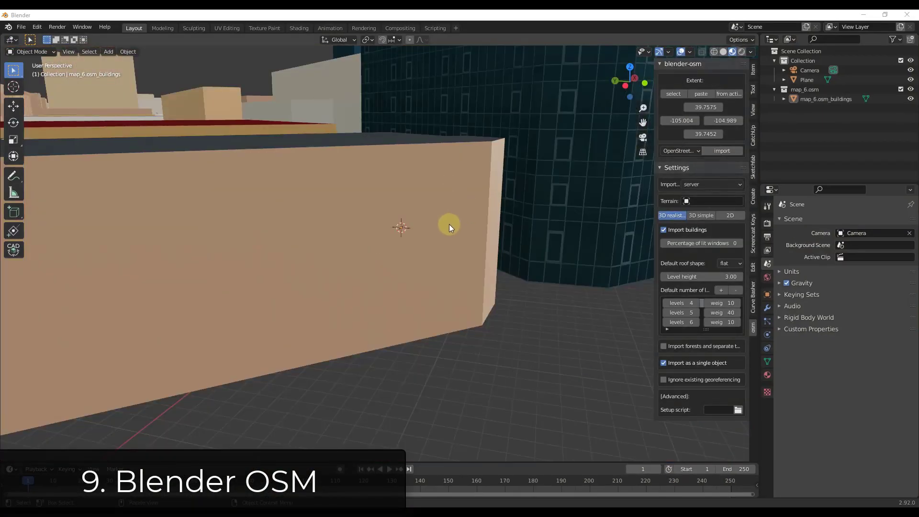
{"action": "scroll", "coordinate": [412, 243], "scroll_direction": "down", "scroll_amount": 6}
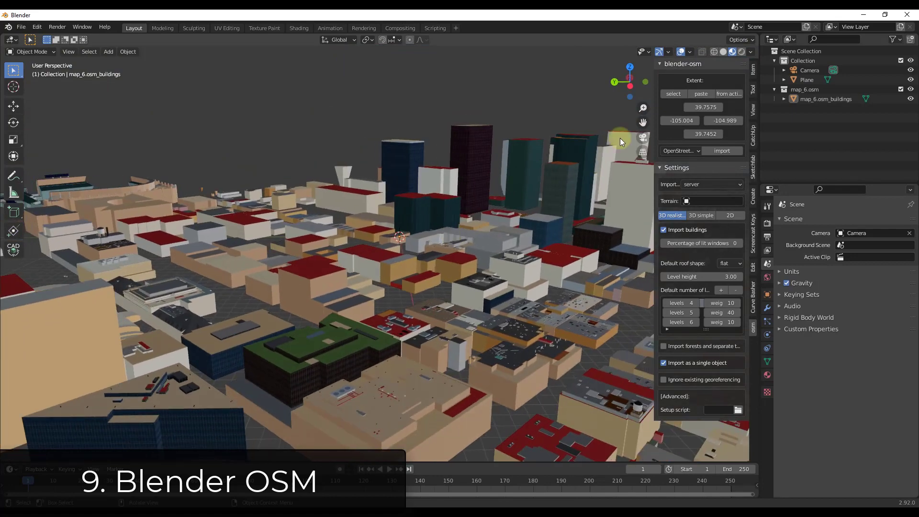
{"action": "left_click", "coordinate": [753, 110]}
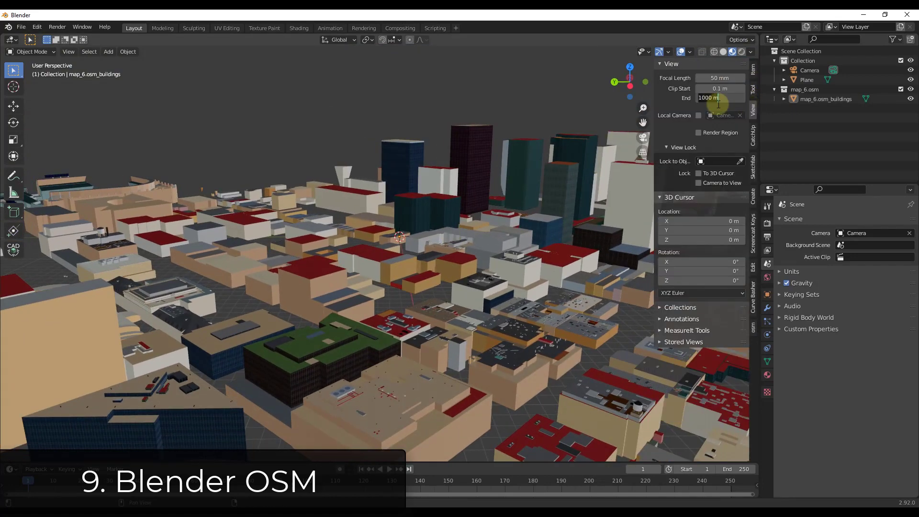
{"action": "type", "text": "2500"}
{"action": "key", "text": "Return"}
{"action": "scroll", "coordinate": [456, 299], "scroll_direction": "down", "scroll_amount": 3}
{"action": "middle_click_drag", "start_coordinate": [455, 300], "coordinate": [444, 270]}
Import the Denver map area with blender-osm in 3D simple mode
{"action": "left_click", "coordinate": [753, 328]}
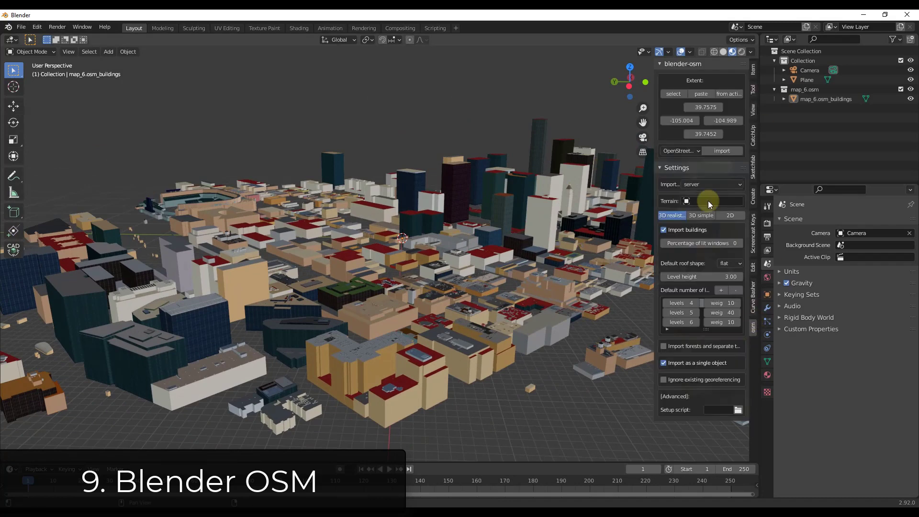
{"action": "left_click", "coordinate": [700, 216]}
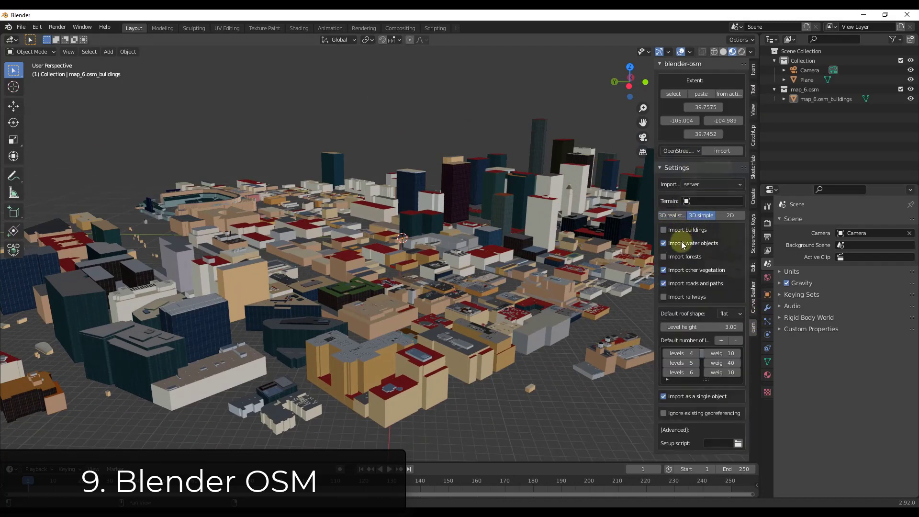
{"action": "left_click", "coordinate": [725, 150]}
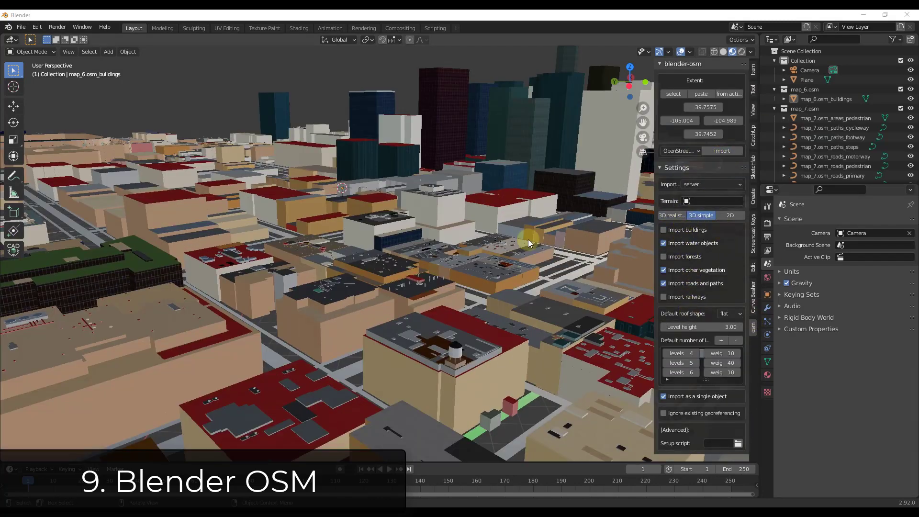
{"action": "middle_click_drag", "start_coordinate": [527, 238], "coordinate": [404, 296]}
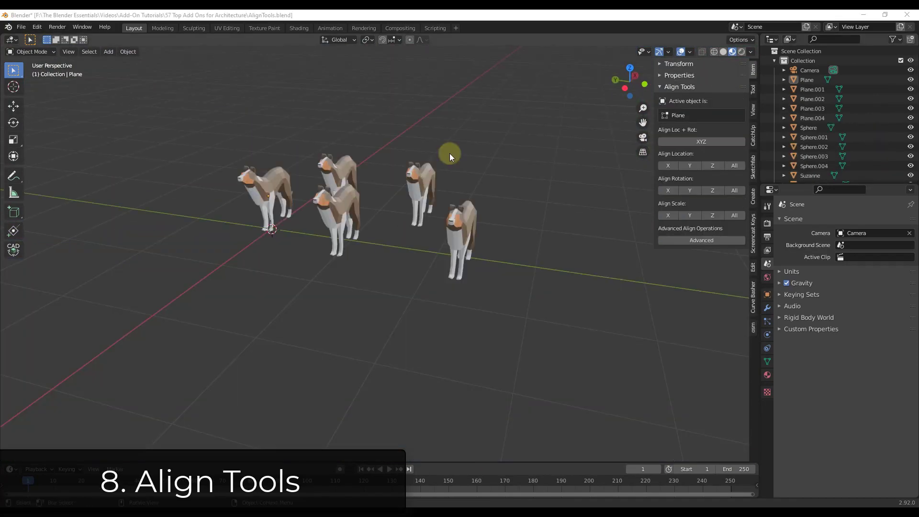
Select the first dog, then the others, and try Align Location Y before undoing it
{"action": "scroll", "coordinate": [450, 153], "scroll_direction": "up", "scroll_amount": 1}
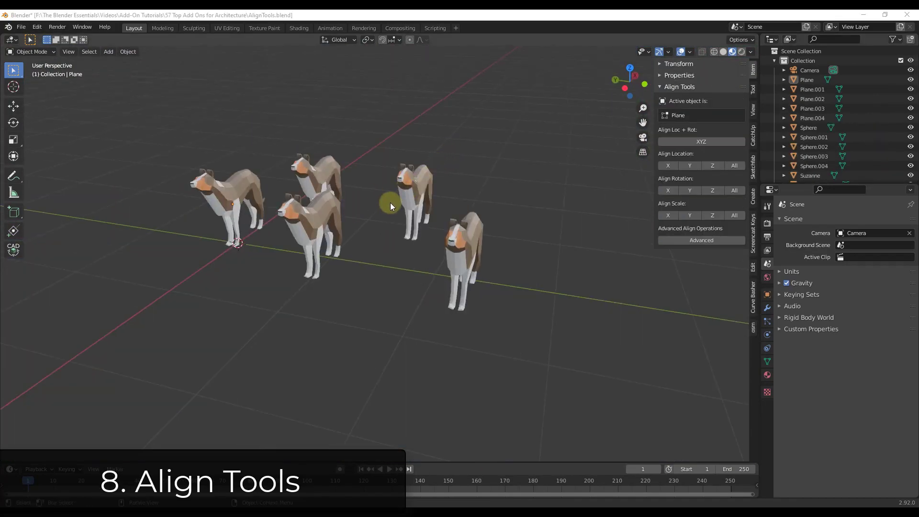
{"action": "mouse_move", "coordinate": [359, 213]}
{"action": "middle_mouse_down"}
{"action": "mouse_move", "coordinate": [357, 236]}
{"action": "mouse_move", "coordinate": [360, 224]}
{"action": "middle_mouse_up"}
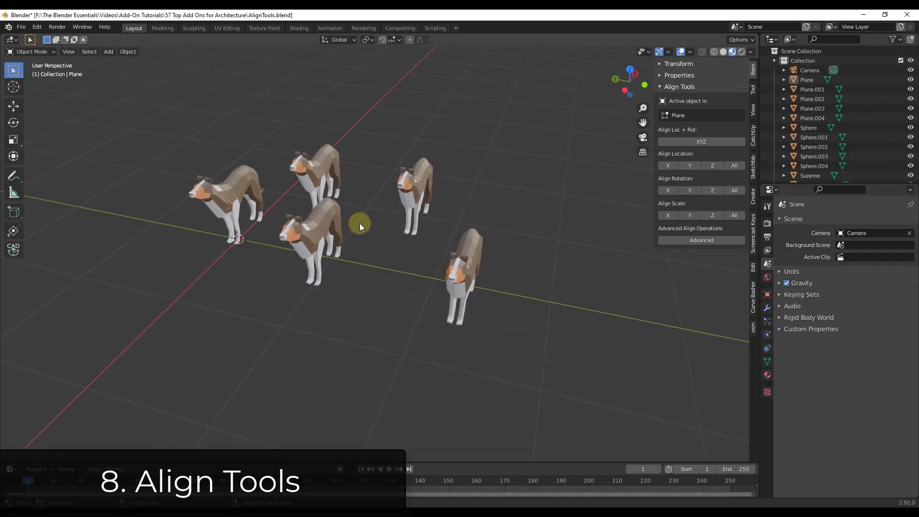
{"action": "left_click", "coordinate": [234, 197]}
{"action": "mouse_move", "coordinate": [331, 220]}
{"action": "middle_mouse_down"}
{"action": "mouse_move", "coordinate": [341, 203]}
{"action": "mouse_move", "coordinate": [330, 206]}
{"action": "middle_mouse_up"}
{"action": "left_click_drag", "start_coordinate": [337, 209], "coordinate": [521, 316]}
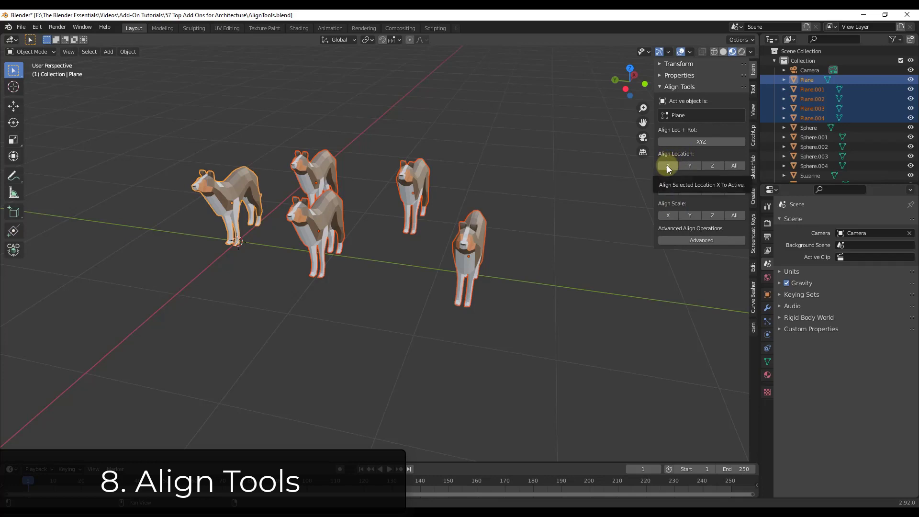
{"action": "left_click", "coordinate": [689, 165]}
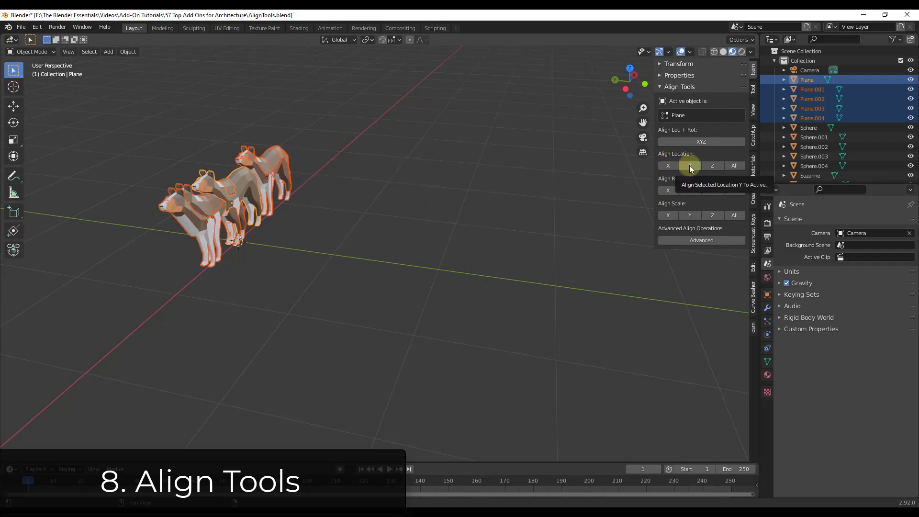
{"action": "key", "text": "ctrl+z"}
{"action": "key", "text": "ctrl+z"}
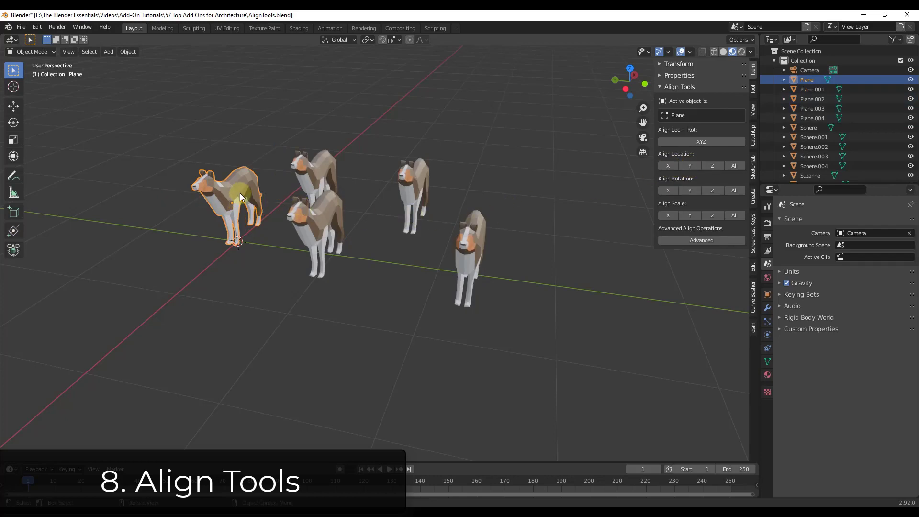
Reselect the other four dogs and align them to the first dog's X location
{"action": "left_click_drag", "start_coordinate": [271, 115], "coordinate": [553, 324]}
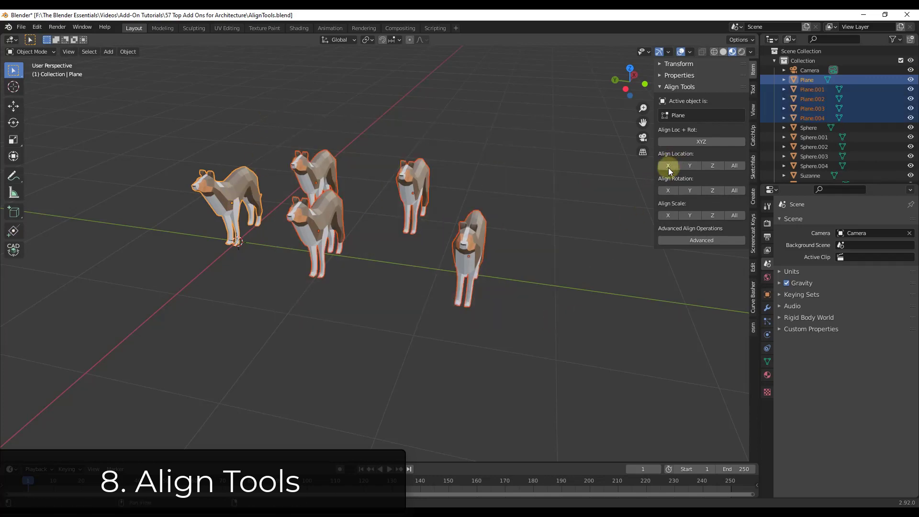
{"action": "left_click", "coordinate": [668, 166]}
{"action": "middle_click_drag", "start_coordinate": [487, 250], "coordinate": [375, 237]}
{"action": "scroll", "coordinate": [348, 200], "scroll_direction": "down", "scroll_amount": 6}
Select the four monkey heads and use Align Location Z to level them
{"action": "scroll", "coordinate": [506, 259], "scroll_direction": "up", "scroll_amount": 5}
{"action": "left_click", "coordinate": [342, 209]}
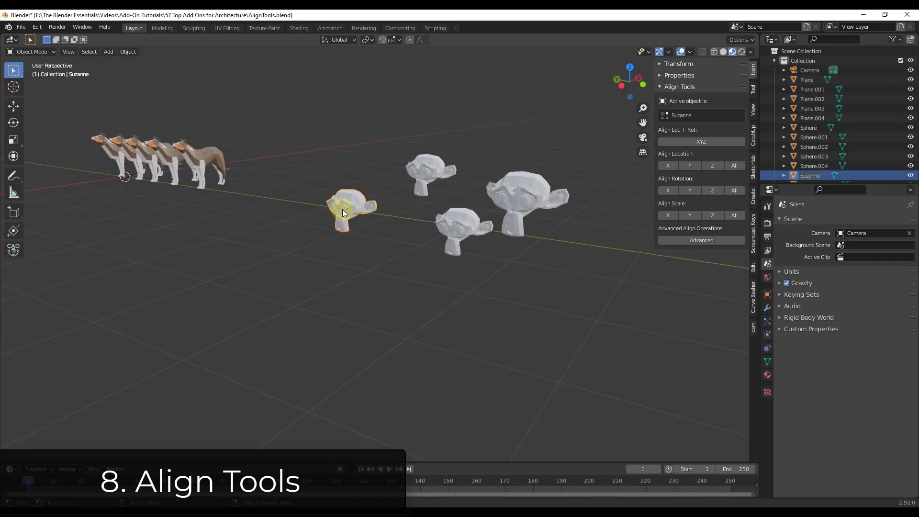
{"action": "left_click_drag", "start_coordinate": [382, 137], "coordinate": [593, 297], "text": "shift"}
{"action": "mouse_move", "coordinate": [399, 219]}
{"action": "middle_mouse_down"}
{"action": "mouse_move", "coordinate": [410, 263]}
{"action": "mouse_move", "coordinate": [426, 189]}
{"action": "mouse_move", "coordinate": [414, 223]}
{"action": "middle_mouse_up"}
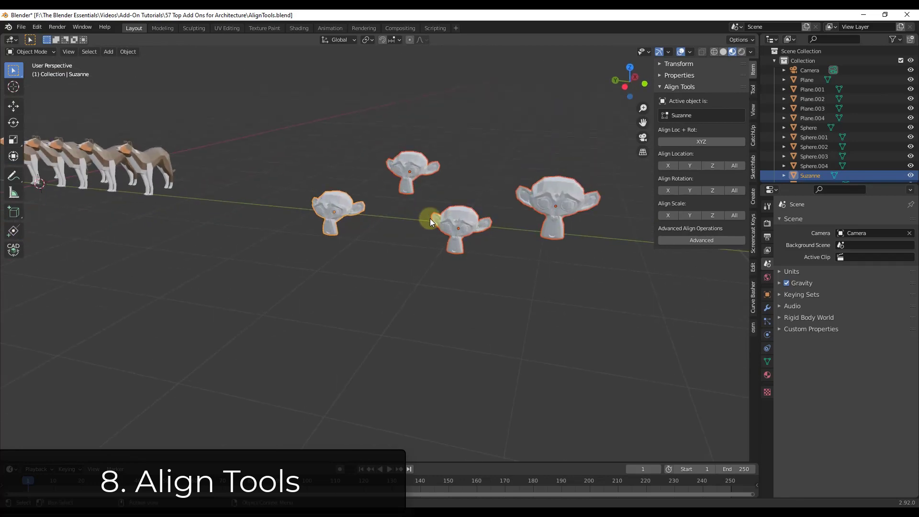
{"action": "left_click", "coordinate": [711, 165]}
{"action": "middle_click_drag", "start_coordinate": [665, 211], "coordinate": [633, 200]}
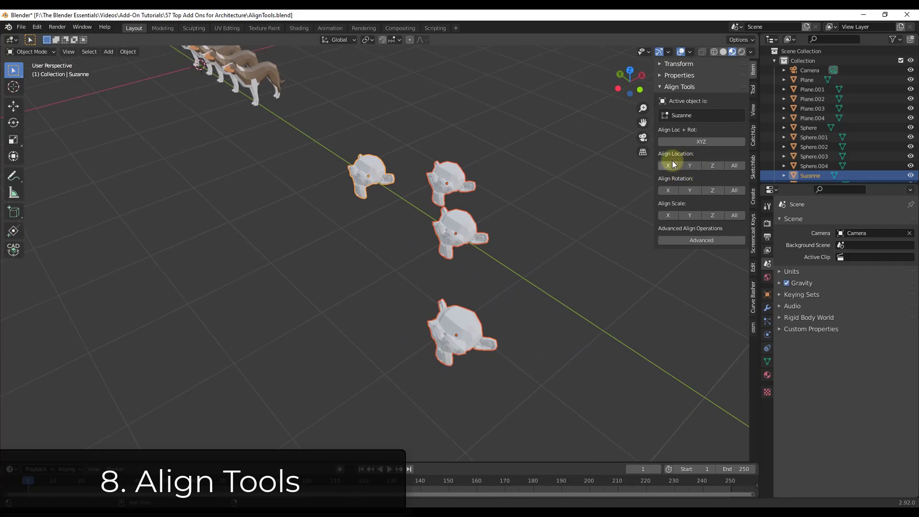
{"action": "scroll", "coordinate": [393, 201], "scroll_direction": "down", "scroll_amount": 8}
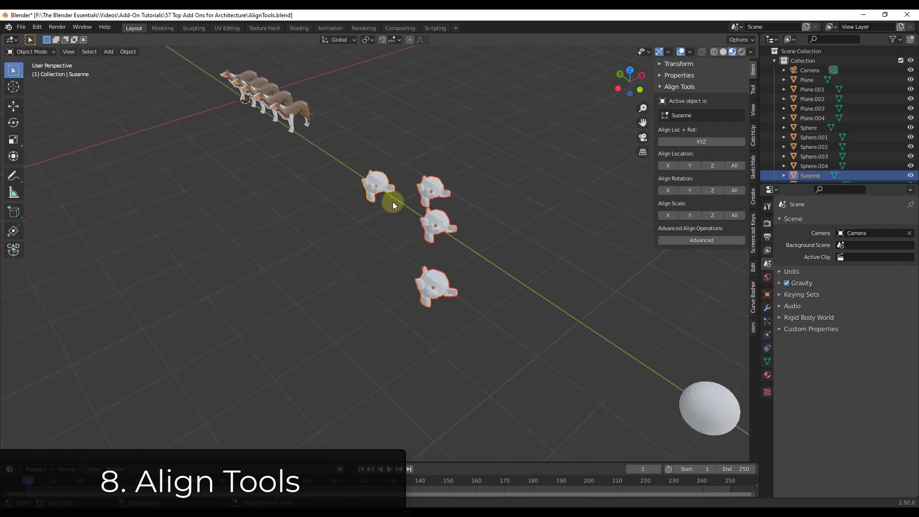
{"action": "middle_click_drag", "start_coordinate": [418, 221], "coordinate": [558, 249]}
{"action": "scroll", "coordinate": [550, 254], "scroll_direction": "up", "scroll_amount": 10}
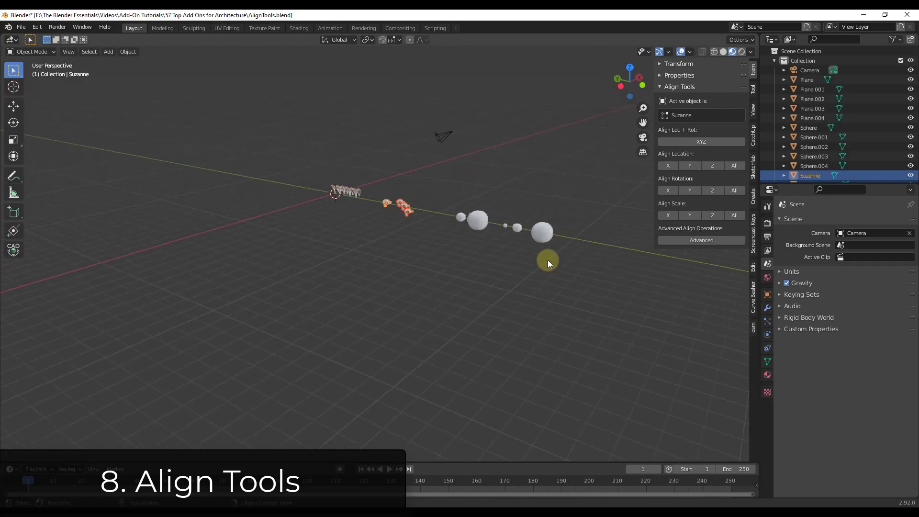
{"action": "scroll", "coordinate": [470, 234], "scroll_direction": "down", "scroll_amount": 2}
Select the five spheres, starting with the small left one, and Align Scale All
{"action": "middle_click_drag", "start_coordinate": [485, 233], "coordinate": [502, 228]}
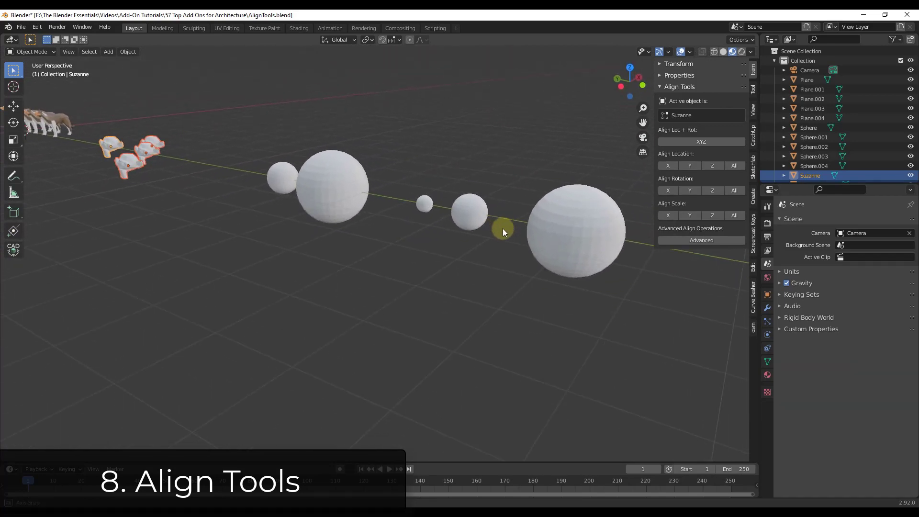
{"action": "mouse_move", "coordinate": [291, 182]}
{"action": "middle_mouse_down"}
{"action": "mouse_move", "coordinate": [325, 203]}
{"action": "mouse_move", "coordinate": [301, 180]}
{"action": "middle_mouse_up"}
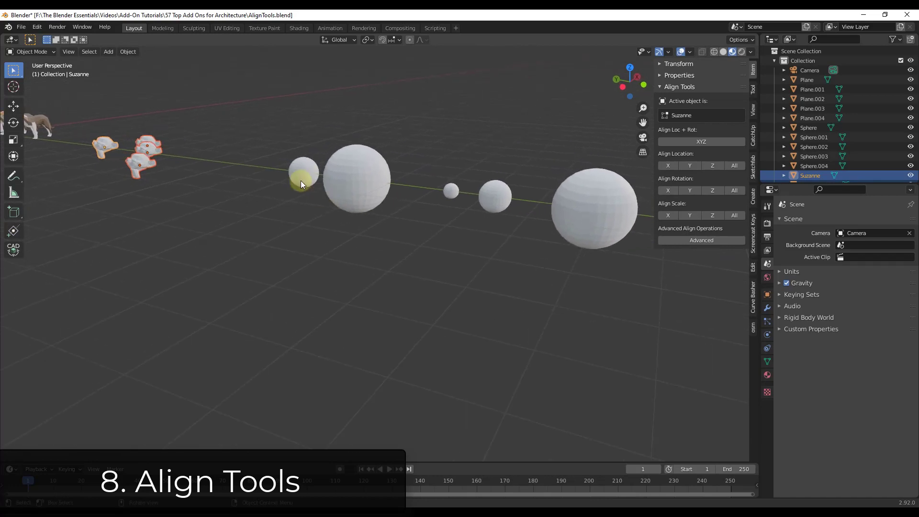
{"action": "left_click", "coordinate": [301, 178]}
{"action": "left_click_drag", "start_coordinate": [386, 226], "coordinate": [630, 305], "text": "shift"}
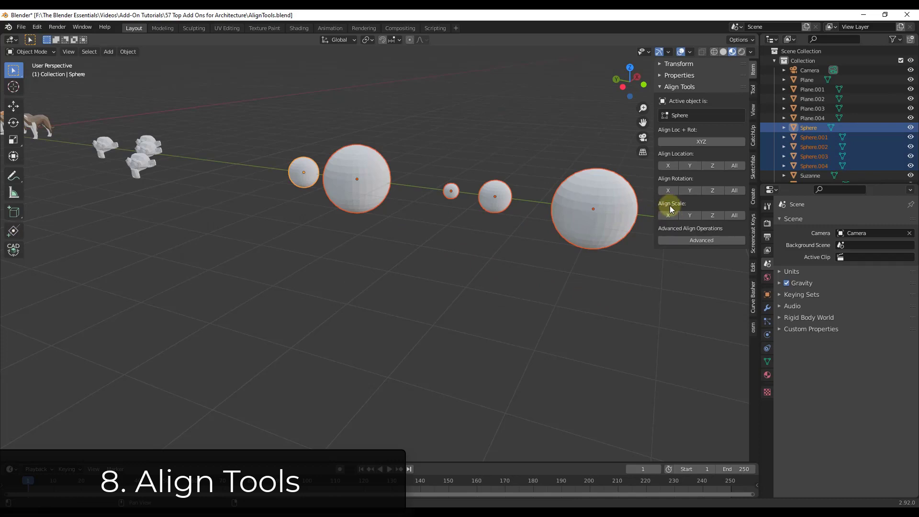
{"action": "left_click", "coordinate": [733, 215]}
Show the Advanced alignment options
{"action": "middle_click_drag", "start_coordinate": [642, 232], "coordinate": [593, 232]}
{"action": "left_click", "coordinate": [708, 238]}
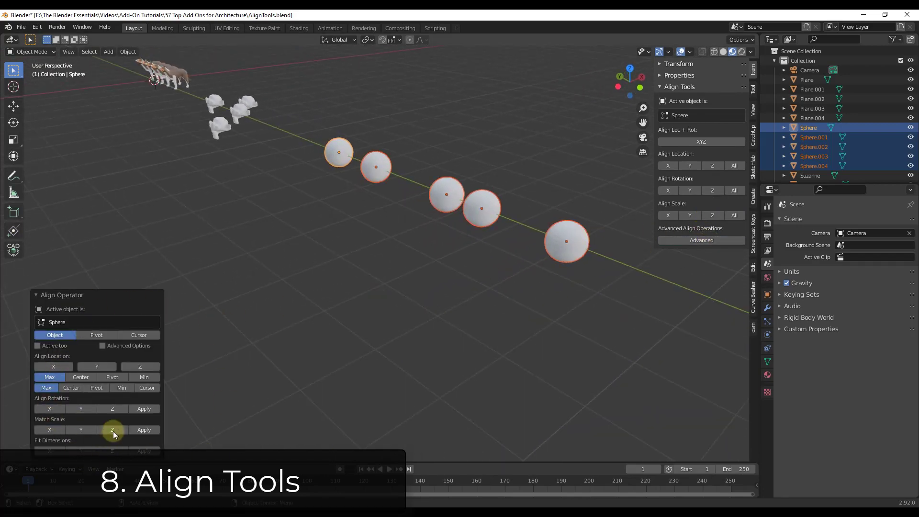
{"action": "scroll", "coordinate": [427, 306], "scroll_direction": "down", "scroll_amount": 1}
{"action": "scroll", "coordinate": [467, 235], "scroll_direction": "up", "scroll_amount": 2}
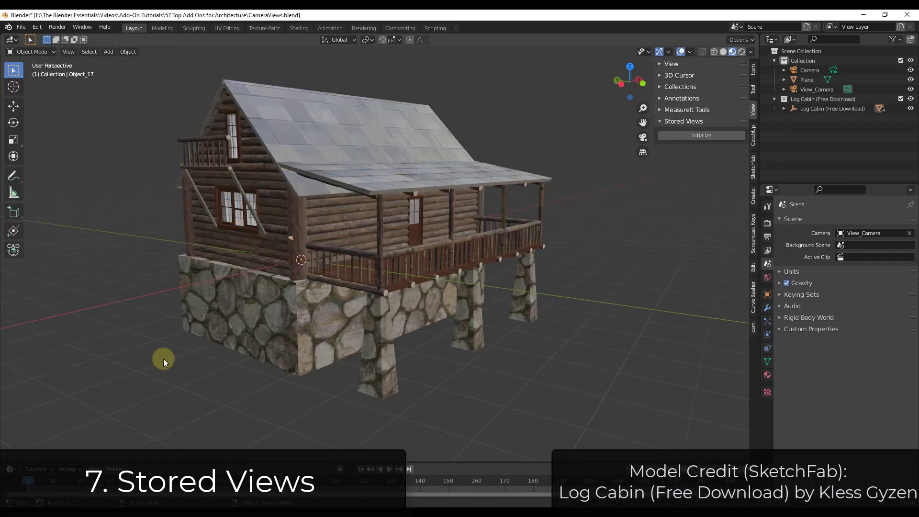
{"action": "middle_click_drag", "start_coordinate": [576, 299], "coordinate": [515, 268]}
{"action": "scroll", "coordinate": [516, 268], "scroll_direction": "down", "scroll_amount": 1}
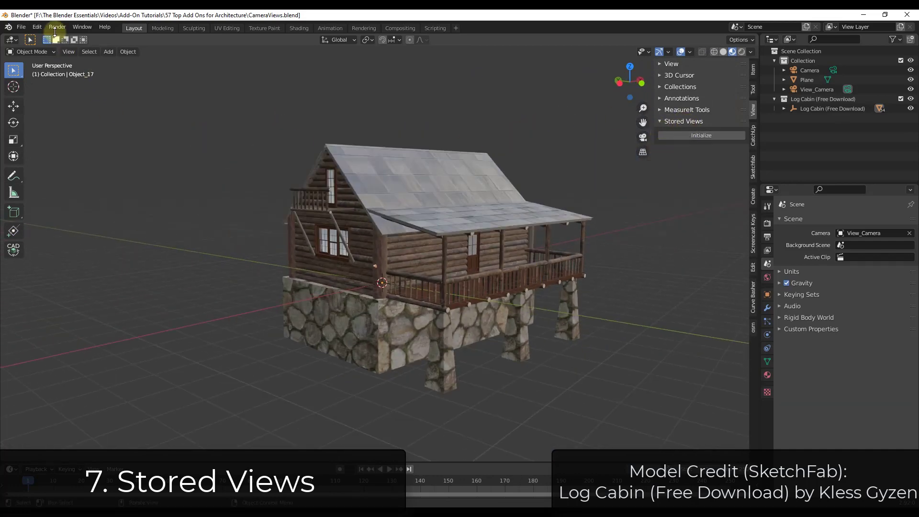
{"action": "left_click", "coordinate": [37, 27]}
{"action": "left_click", "coordinate": [59, 163]}
{"action": "left_click", "coordinate": [275, 75]}
{"action": "type", "text": "store"}
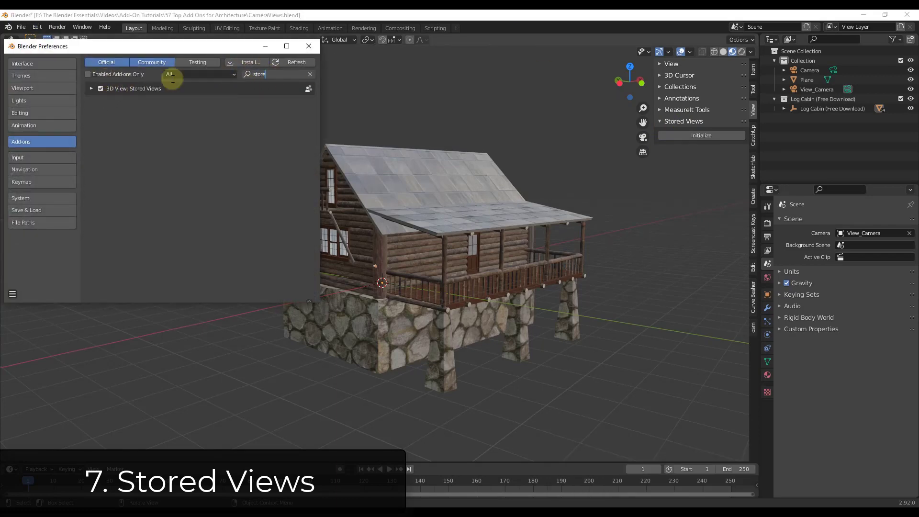
{"action": "left_click", "coordinate": [306, 48]}
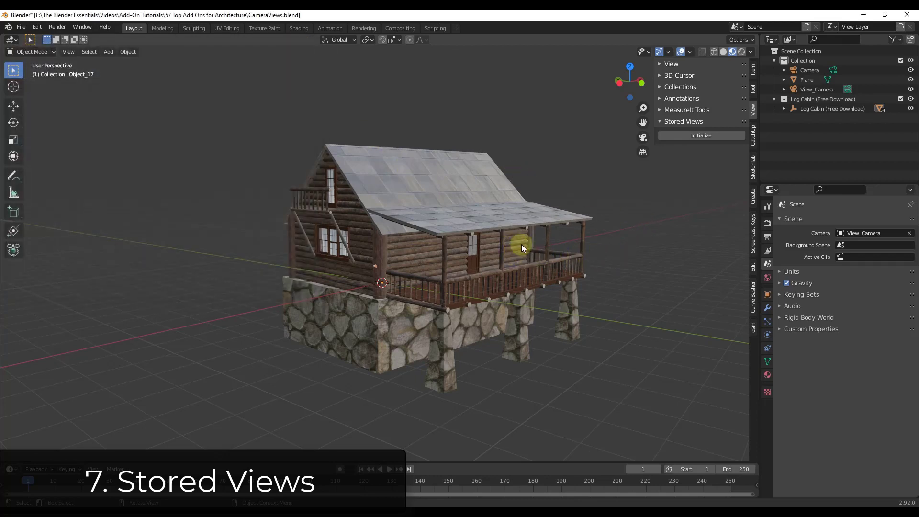
{"action": "middle_click_drag", "start_coordinate": [506, 254], "coordinate": [508, 255]}
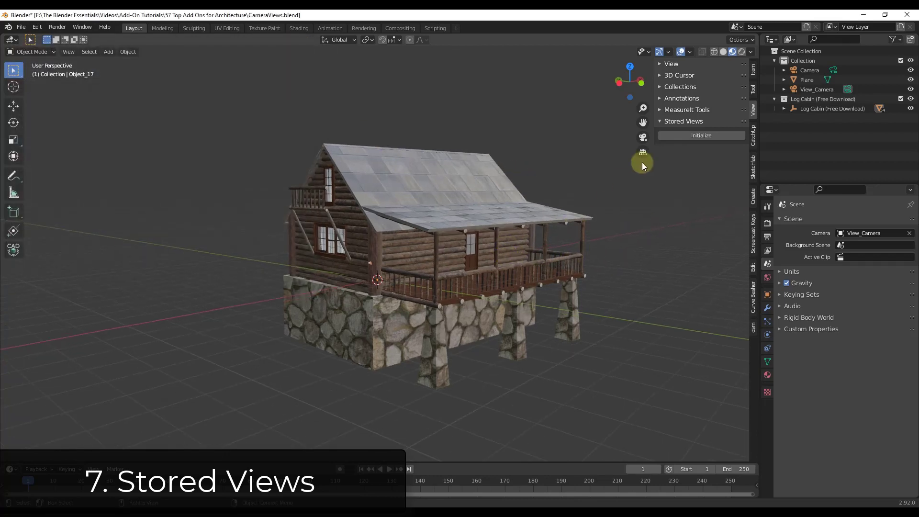
Initialize Stored Views and align the camera to a straight side view of the cabin
{"action": "left_click", "coordinate": [700, 135]}
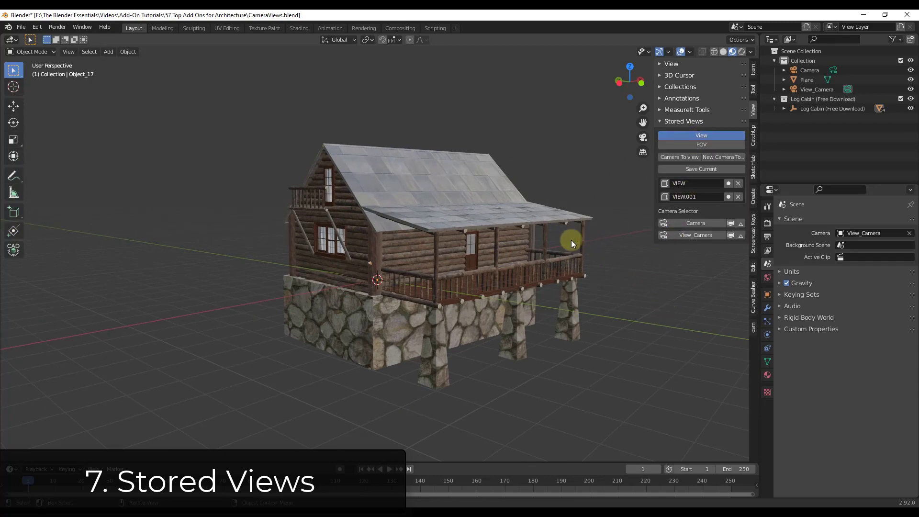
{"action": "scroll", "coordinate": [484, 270], "scroll_direction": "up", "scroll_amount": 2}
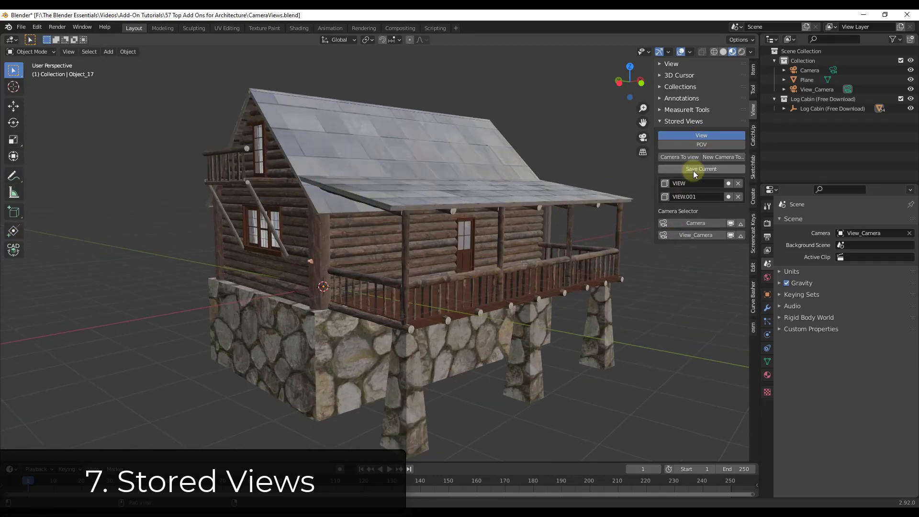
{"action": "middle_click_drag", "start_coordinate": [480, 262], "coordinate": [290, 265]}
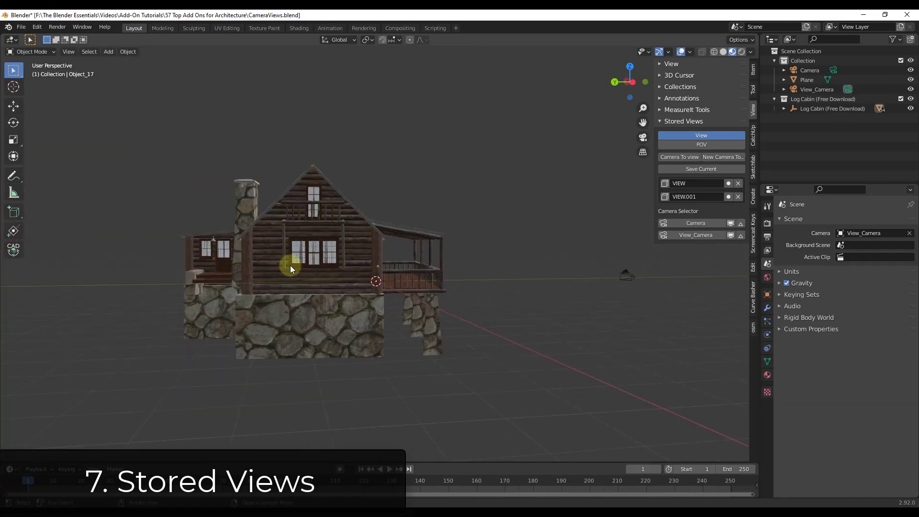
{"action": "scroll", "coordinate": [290, 265], "scroll_direction": "up", "scroll_amount": 3}
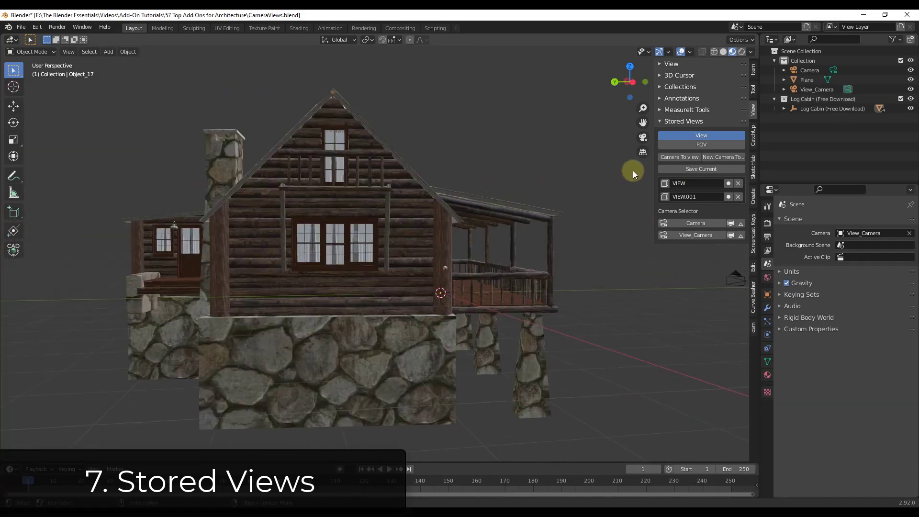
{"action": "left_click", "coordinate": [682, 158]}
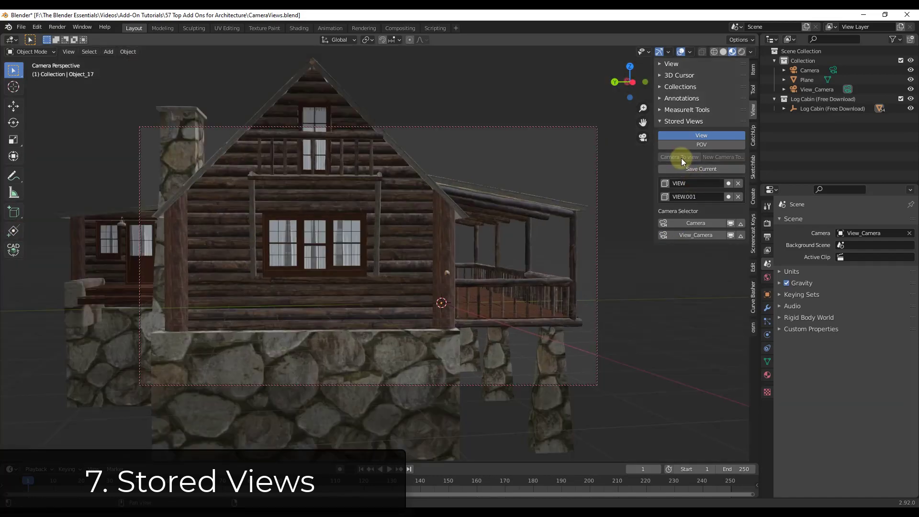
Orbit the camera to a more frontal angle and save it as a new stored view
{"action": "scroll", "coordinate": [477, 240], "scroll_direction": "down", "scroll_amount": 4}
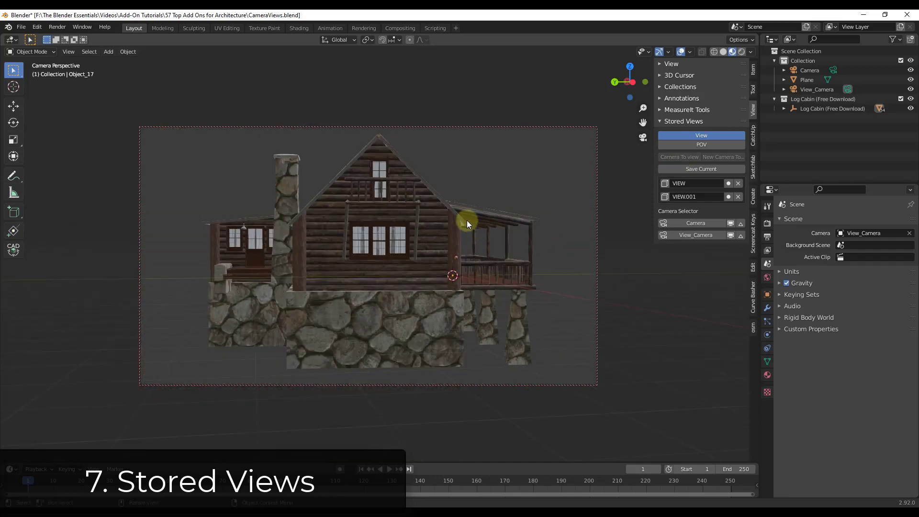
{"action": "middle_click_drag", "start_coordinate": [466, 220], "coordinate": [400, 277]}
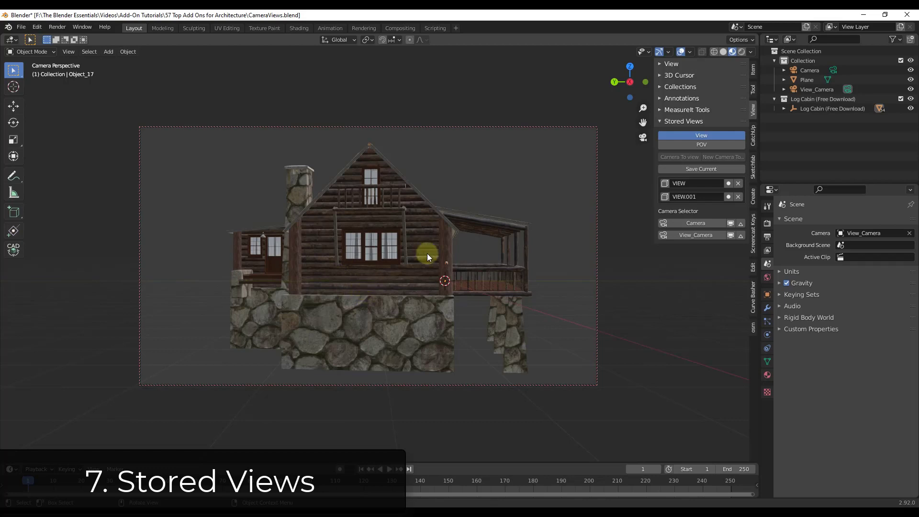
{"action": "left_click", "coordinate": [694, 169]}
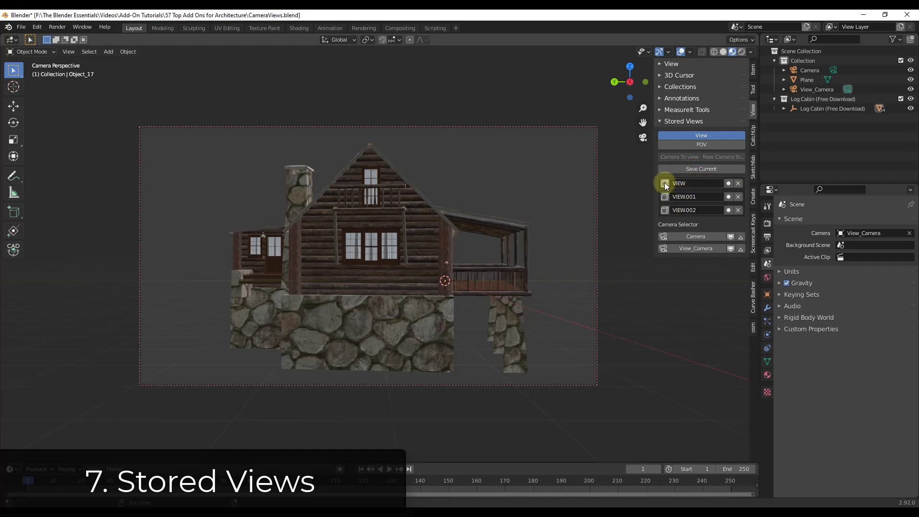
Restore VIEW, VIEW.001 and VIEW.002 in turn, ending on the front view
{"action": "left_click", "coordinate": [664, 197]}
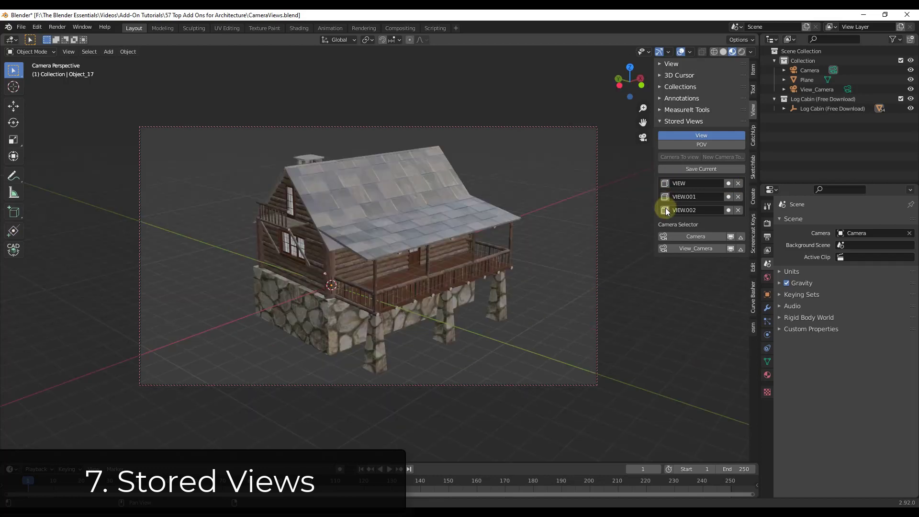
{"action": "left_click", "coordinate": [664, 210]}
{"action": "left_click", "coordinate": [664, 183]}
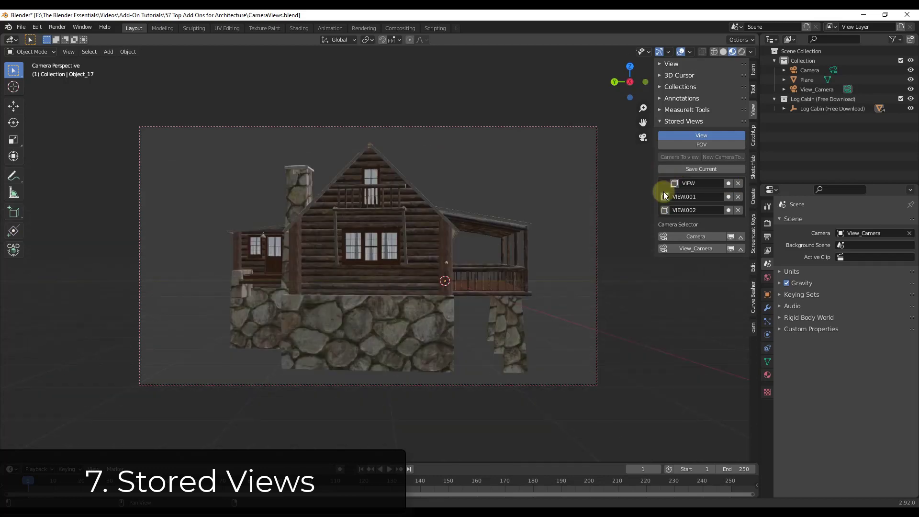
{"action": "left_click", "coordinate": [665, 196]}
{"action": "left_click", "coordinate": [664, 211]}
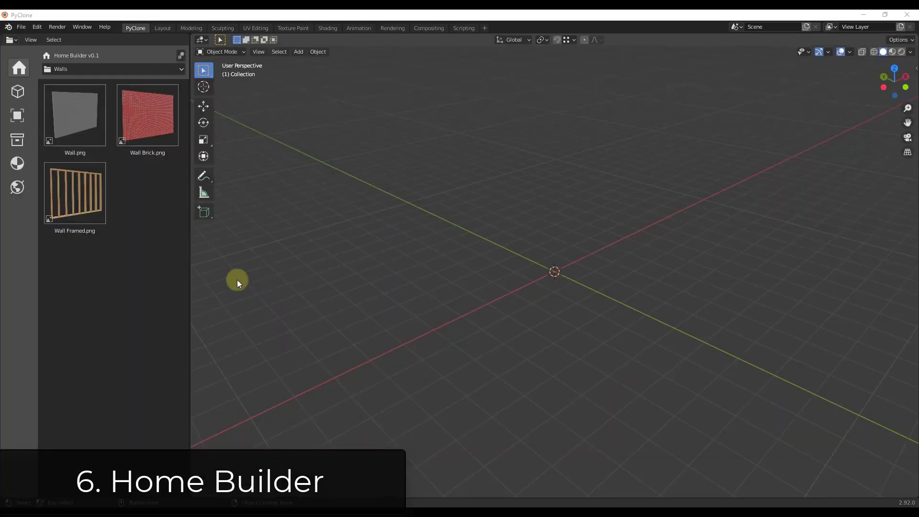
Drag in the Wall asset and draw two walls meeting at a corner
{"action": "left_click_drag", "start_coordinate": [109, 127], "coordinate": [539, 243]}
{"action": "left_click", "coordinate": [507, 275]}
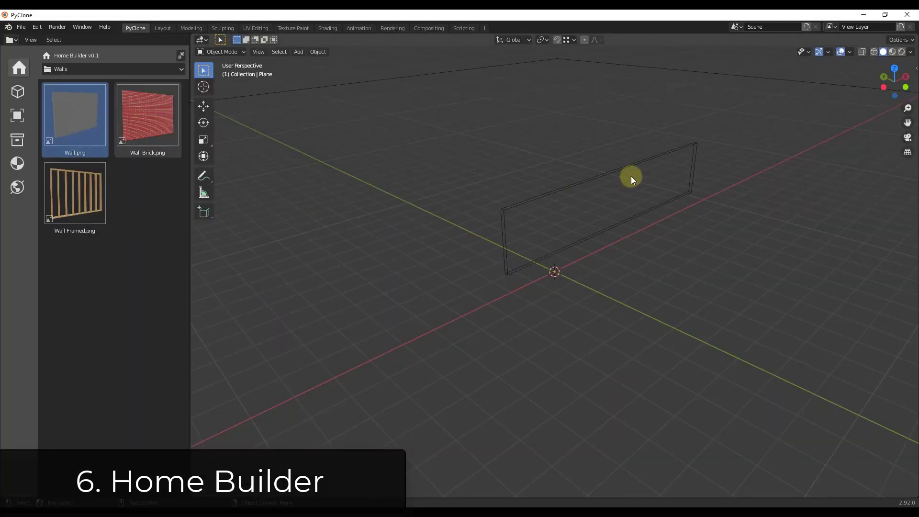
{"action": "left_click", "coordinate": [643, 194]}
{"action": "left_click", "coordinate": [789, 226]}
{"action": "right_click", "coordinate": [794, 231]}
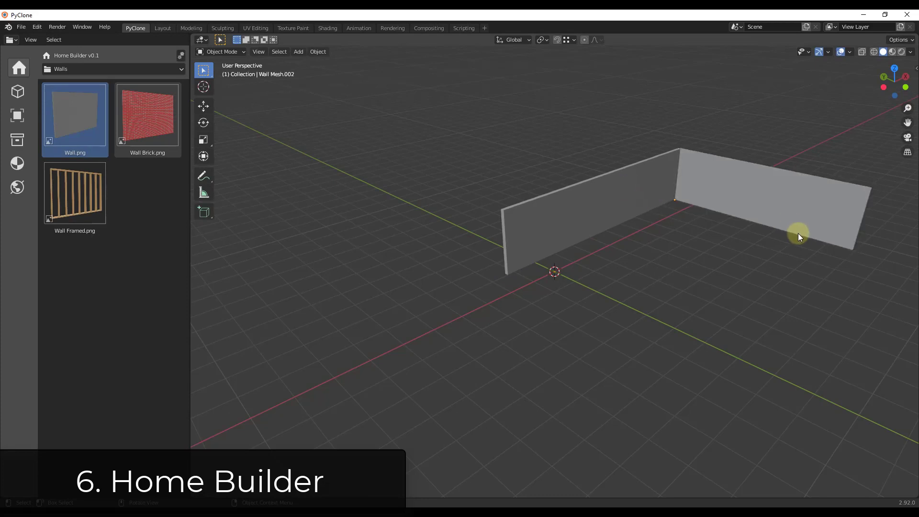
{"action": "middle_click_drag", "start_coordinate": [797, 234], "coordinate": [691, 202]}
Add a floor beneath the walls through Wall Prompts
{"action": "right_click", "coordinate": [711, 205]}
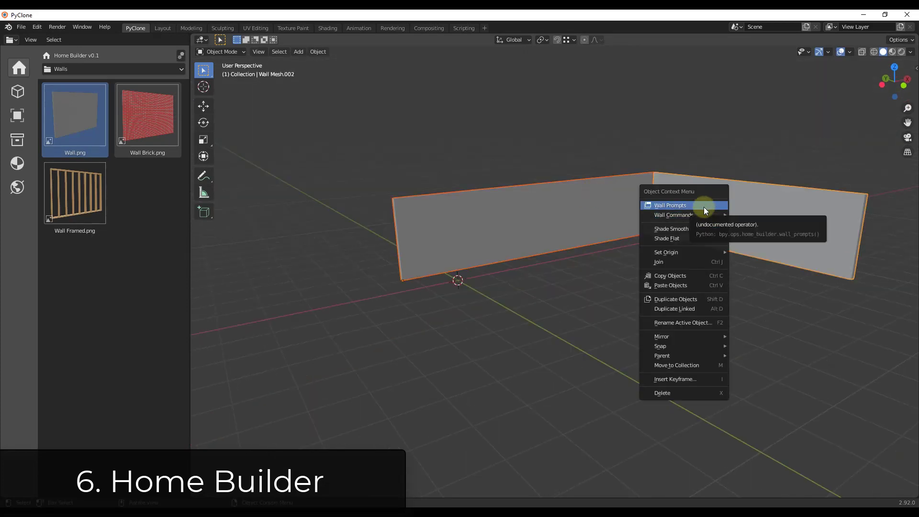
{"action": "left_click", "coordinate": [703, 206]}
{"action": "left_click", "coordinate": [748, 296]}
{"action": "left_click", "coordinate": [702, 302]}
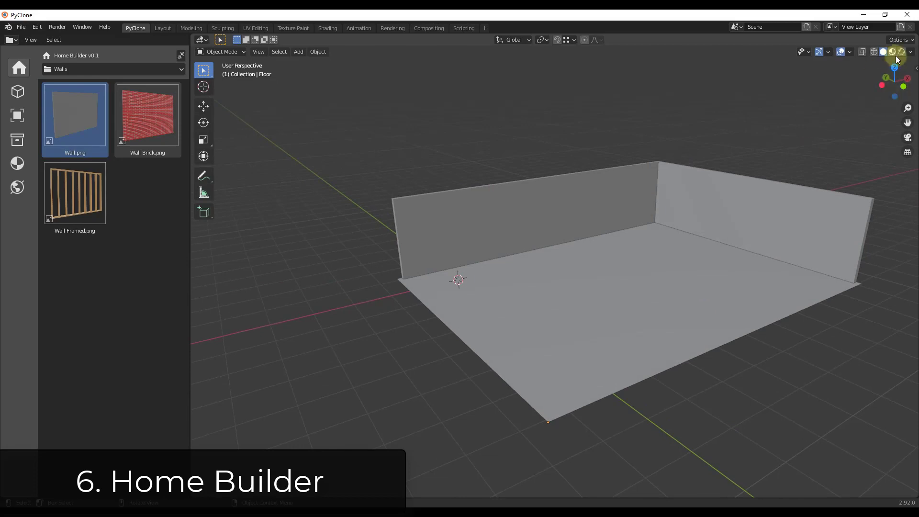
Drag a Base 2 Door Cabinet into the room
{"action": "middle_click_drag", "start_coordinate": [689, 273], "coordinate": [562, 286]}
{"action": "right_click", "coordinate": [562, 287]}
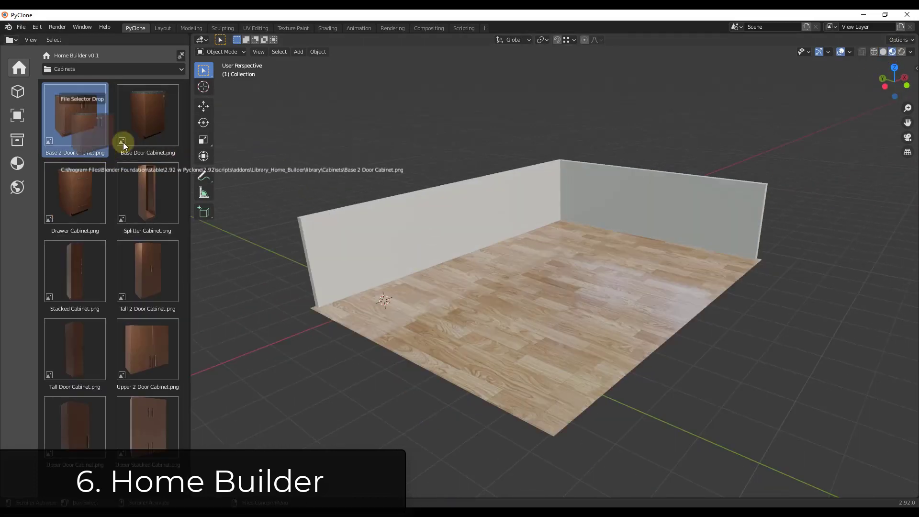
{"action": "left_click_drag", "start_coordinate": [100, 115], "coordinate": [439, 259]}
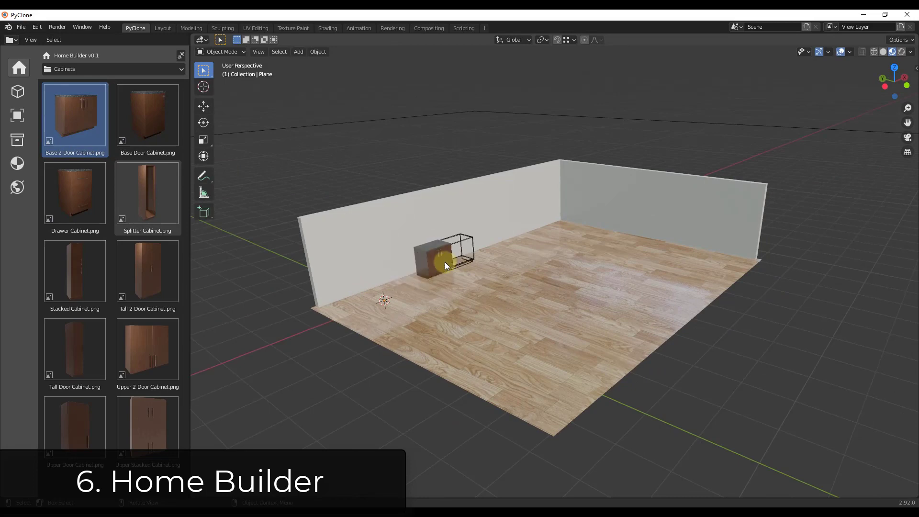
Place the base cabinet against the wall and a Splitter Cabinet beside it
{"action": "left_click", "coordinate": [418, 267]}
{"action": "left_click_drag", "start_coordinate": [155, 191], "coordinate": [384, 275]}
{"action": "key", "text": "Escape"}
{"action": "left_click_drag", "start_coordinate": [146, 197], "coordinate": [415, 252]}
{"action": "left_click_drag", "start_coordinate": [163, 205], "coordinate": [392, 281]}
{"action": "left_click", "coordinate": [397, 282]}
Place an Upper 2 Door Cabinet above the base cabinet
{"action": "scroll", "coordinate": [407, 239], "scroll_direction": "up", "scroll_amount": 6}
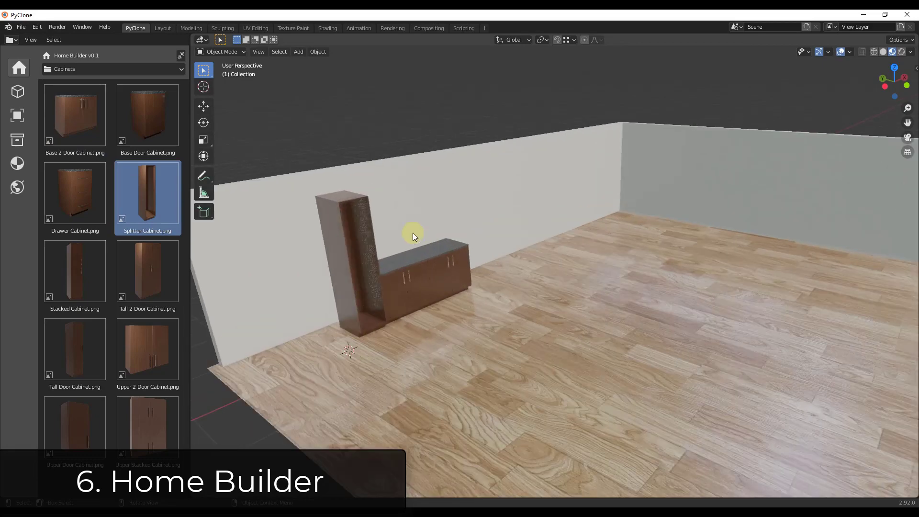
{"action": "left_click_drag", "start_coordinate": [146, 354], "coordinate": [427, 251]}
{"action": "left_click", "coordinate": [427, 251]}
From Doors and Windows, place a Window Large on the back wall
{"action": "scroll", "coordinate": [445, 253], "scroll_direction": "up", "scroll_amount": 1}
{"action": "left_click", "coordinate": [58, 69]}
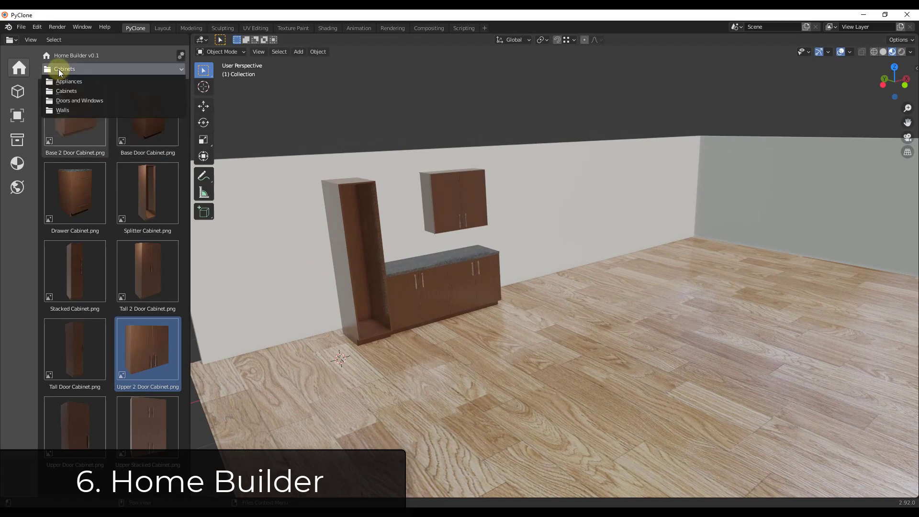
{"action": "left_click", "coordinate": [72, 100]}
{"action": "left_click_drag", "start_coordinate": [65, 188], "coordinate": [546, 231]}
{"action": "left_click", "coordinate": [546, 220]}
Select the window frame and bring up its context menu
{"action": "right_click", "coordinate": [564, 200]}
{"action": "left_click", "coordinate": [609, 179]}
{"action": "right_click", "coordinate": [601, 177]}
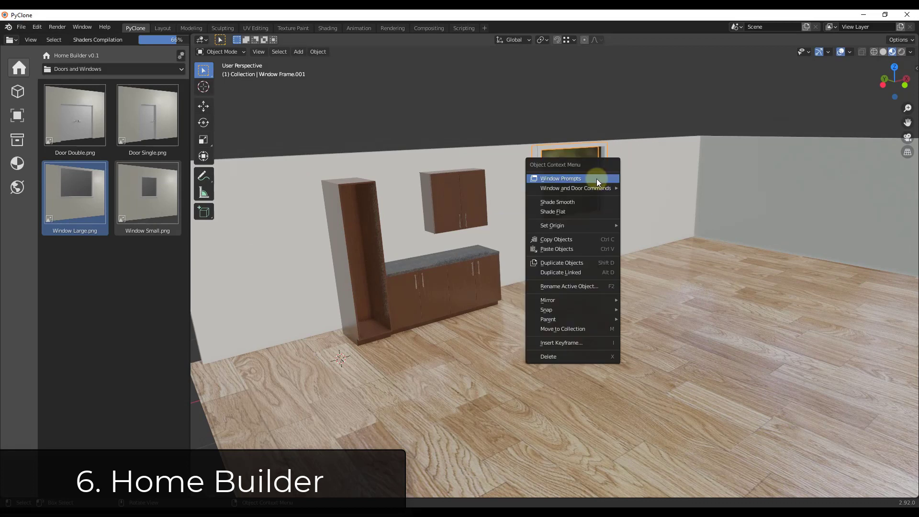
Widen the large window to 2.048 m in Window Prompts
{"action": "left_click", "coordinate": [597, 179]}
{"action": "left_click_drag", "start_coordinate": [606, 185], "coordinate": [728, 211]}
{"action": "left_click", "coordinate": [684, 345]}
Give the upper cabinet a 0.18 m left filler, 1.074 m width, more height and shift it left
{"action": "right_click", "coordinate": [452, 191]}
{"action": "left_click", "coordinate": [475, 191]}
{"action": "left_click", "coordinate": [474, 194]}
{"action": "right_click", "coordinate": [474, 193]}
{"action": "left_click", "coordinate": [473, 195]}
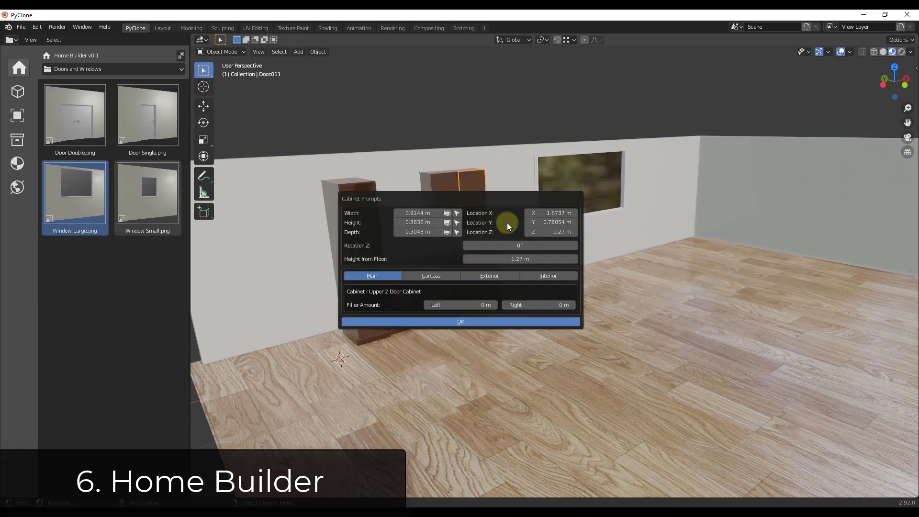
{"action": "left_click_drag", "start_coordinate": [478, 194], "coordinate": [664, 221]}
{"action": "left_click_drag", "start_coordinate": [652, 332], "coordinate": [671, 333]}
{"action": "mouse_move", "coordinate": [588, 240]}
{"action": "left_mouse_down"}
{"action": "mouse_move", "coordinate": [610, 242]}
{"action": "mouse_move", "coordinate": [599, 250]}
{"action": "left_mouse_up"}
{"action": "left_click_drag", "start_coordinate": [739, 241], "coordinate": [735, 241]}
{"action": "left_click_drag", "start_coordinate": [700, 286], "coordinate": [696, 287]}
{"action": "left_click", "coordinate": [679, 350]}
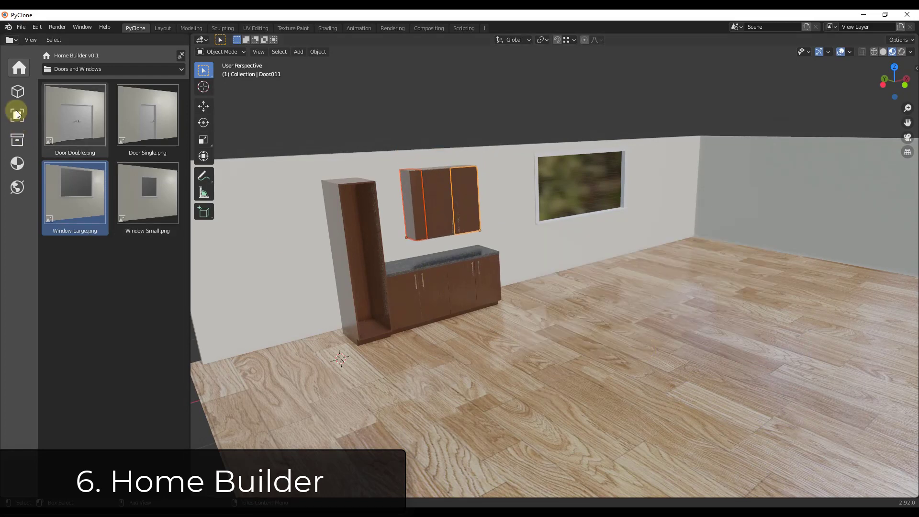
Add a Refrigerator from Appliances beside the tall cabinet
{"action": "left_click", "coordinate": [65, 70]}
{"action": "left_click", "coordinate": [67, 83]}
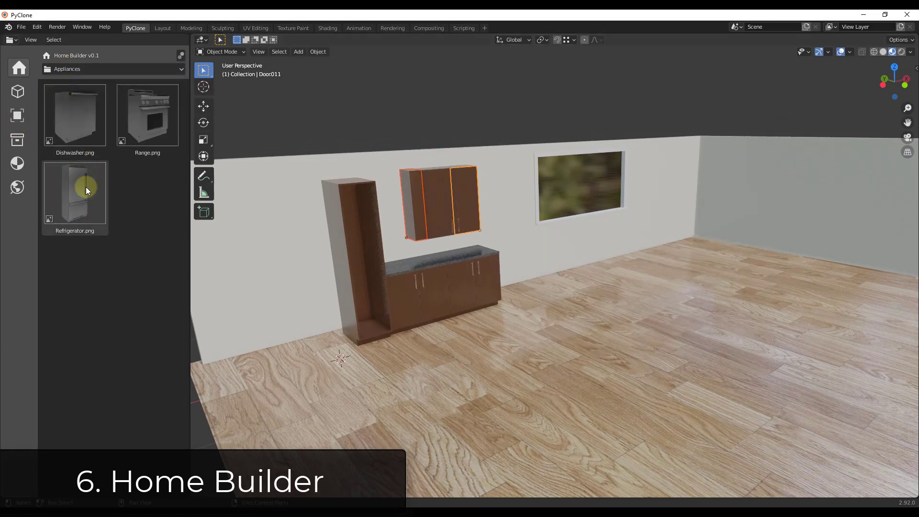
{"action": "left_click_drag", "start_coordinate": [81, 189], "coordinate": [303, 312]}
{"action": "left_click", "coordinate": [350, 301]}
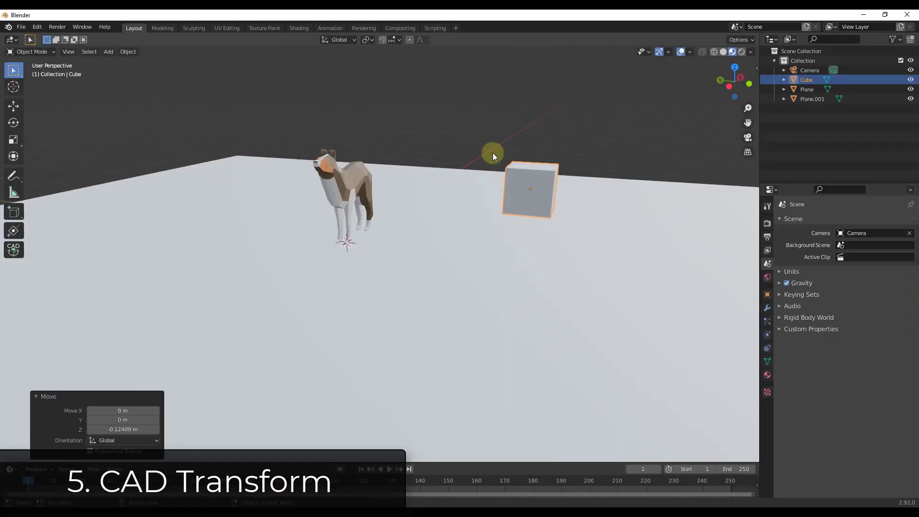
Select the dog and move it along global Y with G then Y, about -0.5 m
{"action": "middle_click_drag", "start_coordinate": [493, 155], "coordinate": [496, 164]}
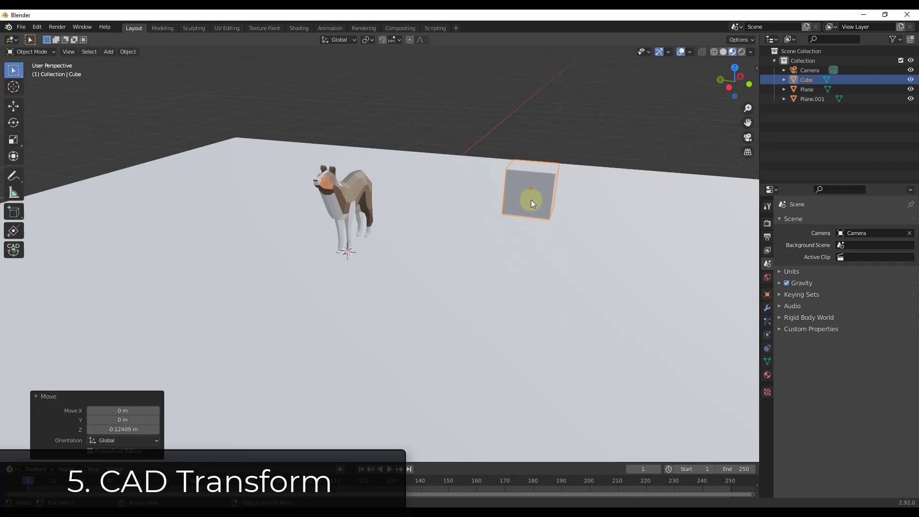
{"action": "middle_click_drag", "start_coordinate": [452, 196], "coordinate": [460, 219], "text": "shift"}
{"action": "left_click", "coordinate": [347, 227]}
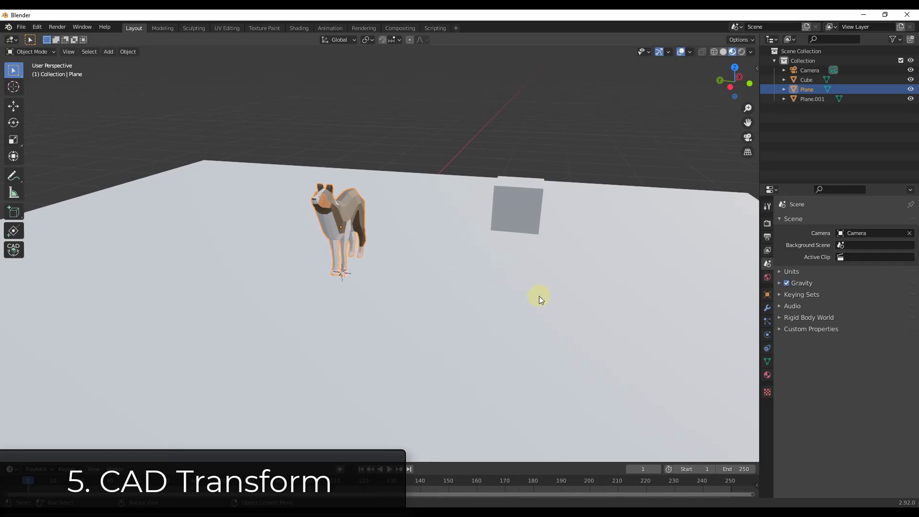
{"action": "key", "text": "m"}
{"action": "left_click", "coordinate": [377, 255]}
{"action": "left_click", "coordinate": [340, 226]}
{"action": "key", "text": "g"}
{"action": "key", "text": "y"}
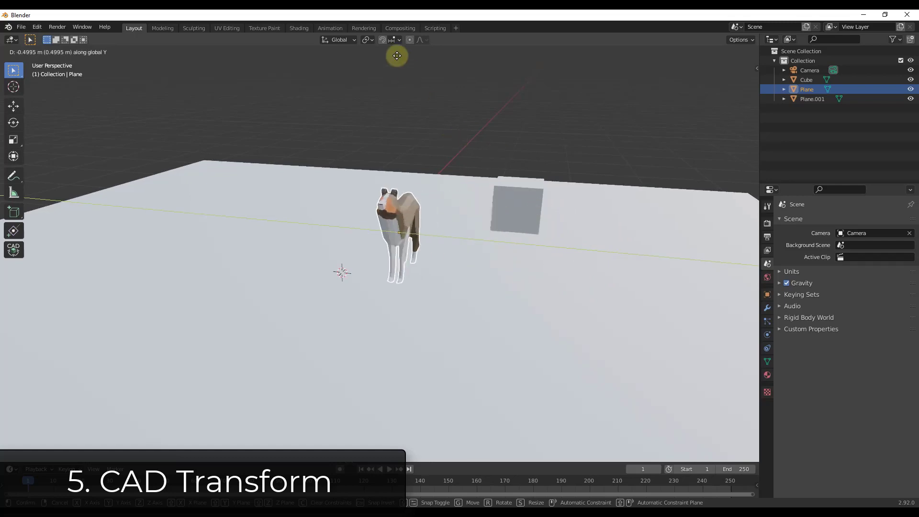
Cancel the dog's move, set snapping to Vertex, and activate the CAD Transform tool
{"action": "right_click", "coordinate": [409, 90]}
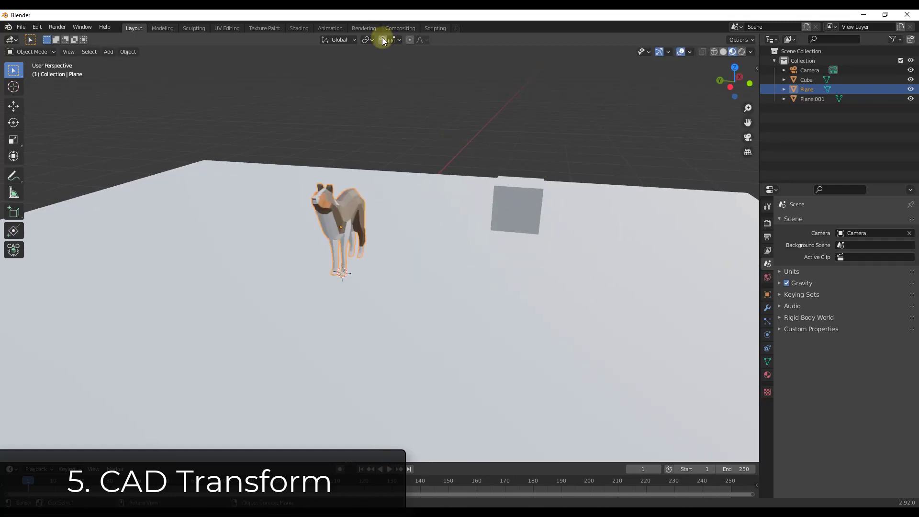
{"action": "left_click", "coordinate": [397, 40]}
{"action": "left_click", "coordinate": [378, 76]}
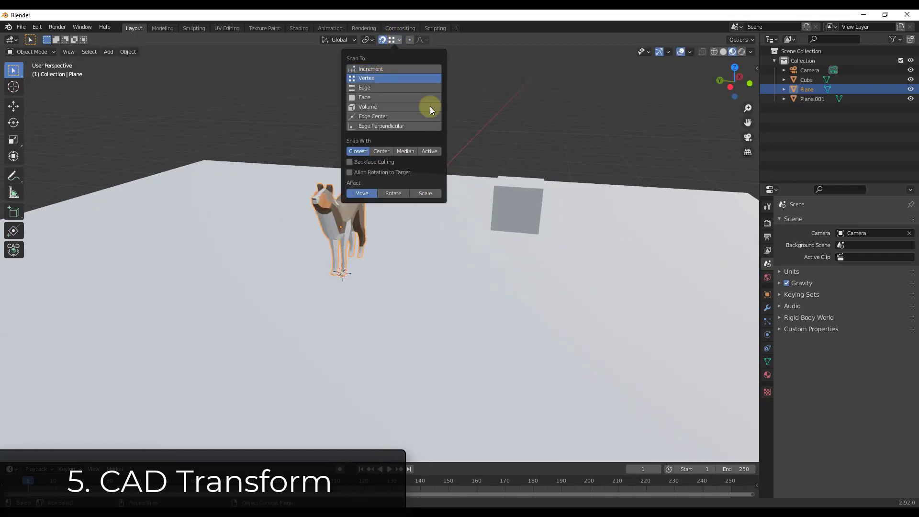
{"action": "scroll", "coordinate": [381, 250], "scroll_direction": "up", "scroll_amount": 3}
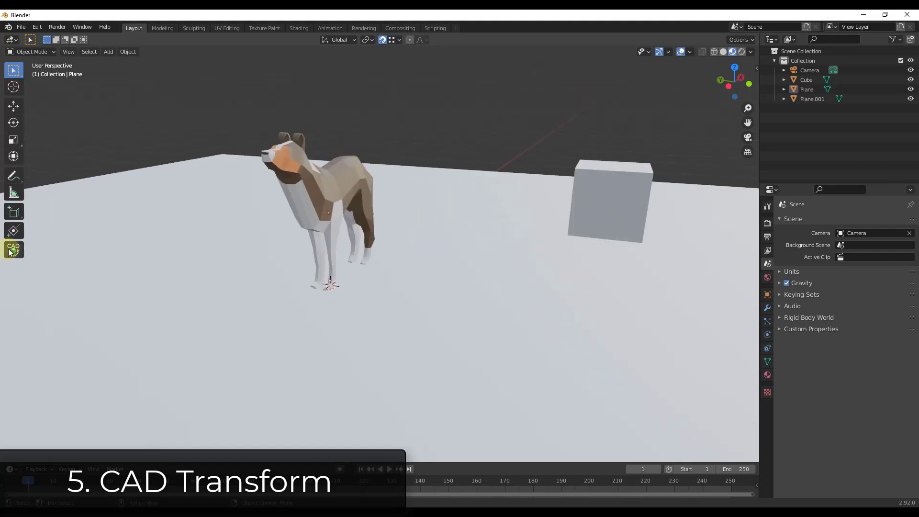
{"action": "left_click", "coordinate": [14, 251]}
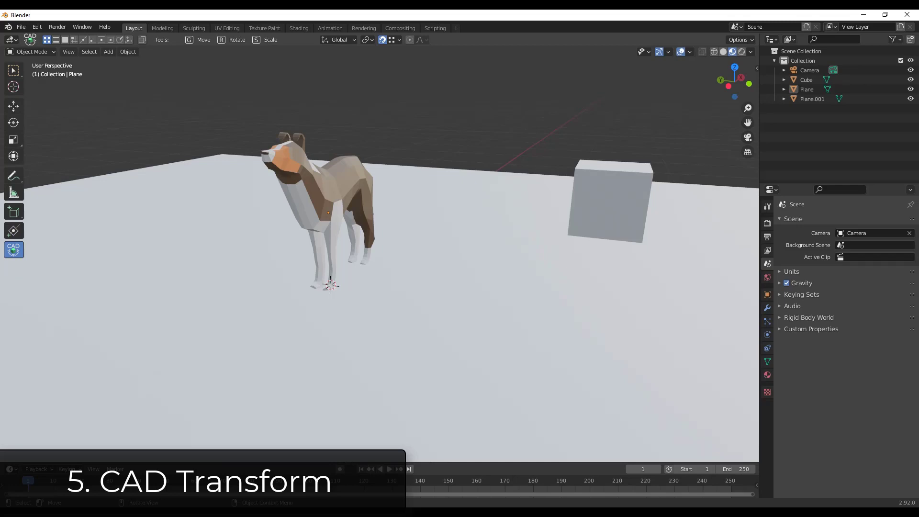
Try a CAD Transform on the dog, then cancel it
{"action": "middle_click_drag", "start_coordinate": [331, 232], "coordinate": [335, 228]}
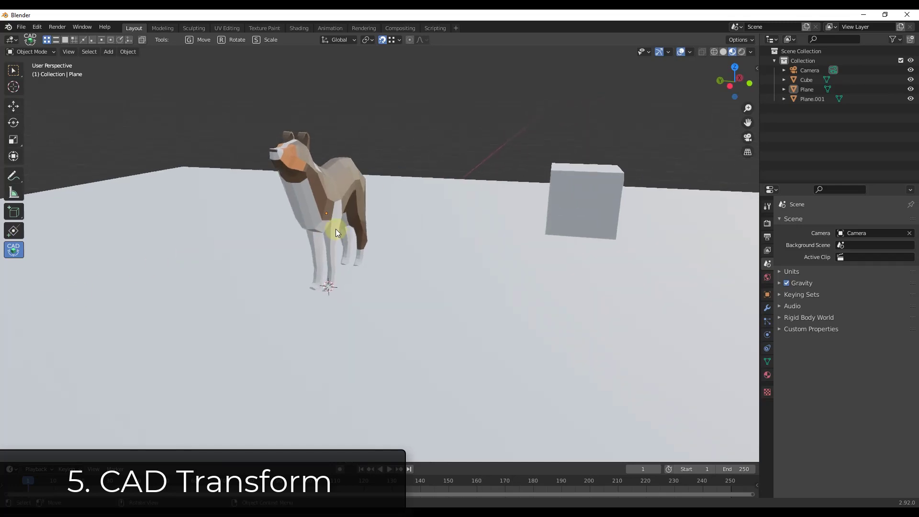
{"action": "left_click", "coordinate": [14, 250]}
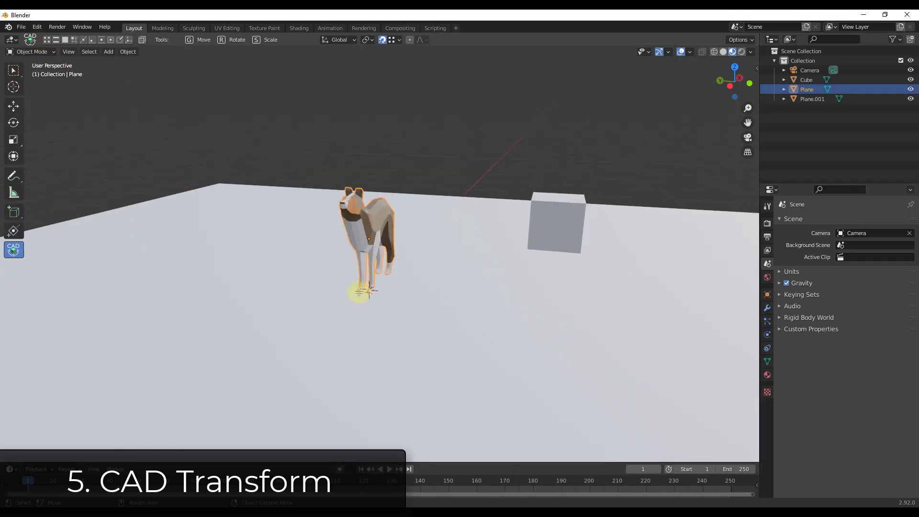
{"action": "left_click", "coordinate": [360, 290]}
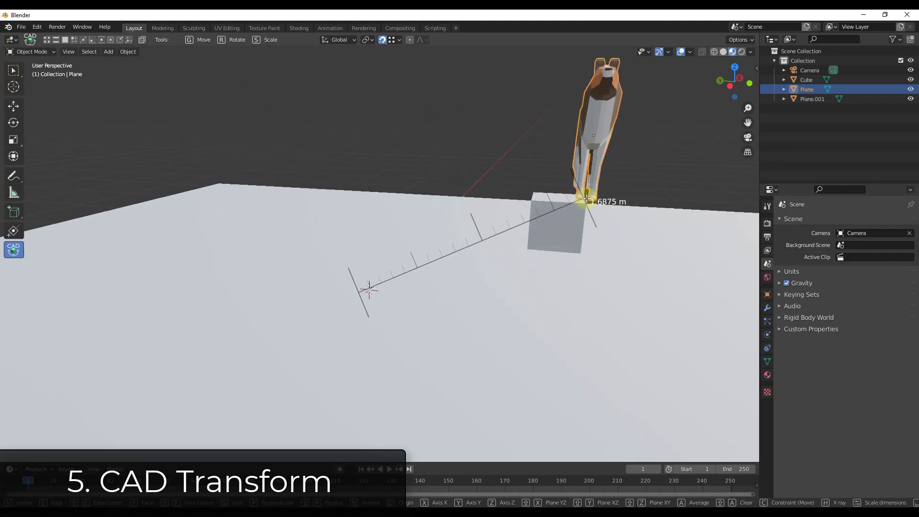
{"action": "key", "text": "Escape"}
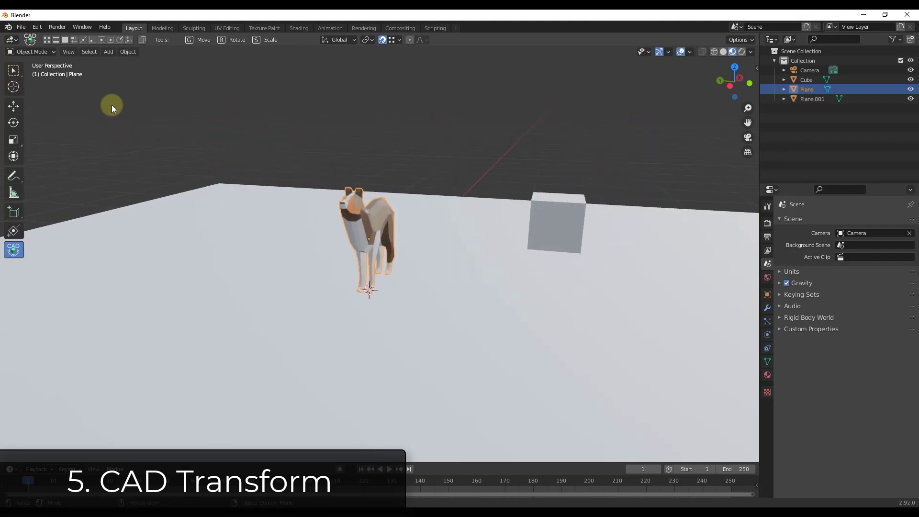
{"action": "scroll", "coordinate": [160, 160], "scroll_direction": "down", "scroll_amount": 2}
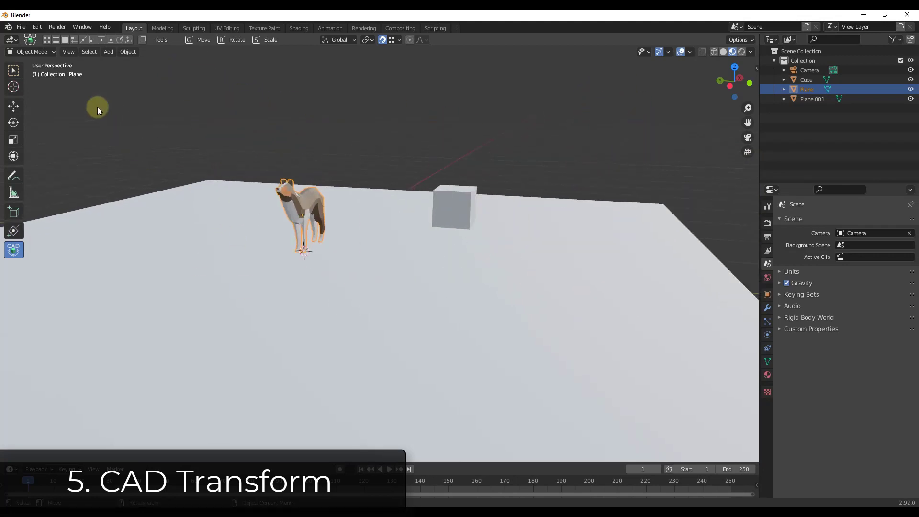
Enable vertex and several other snap element types in the CAD Transform header
{"action": "left_click", "coordinate": [47, 42]}
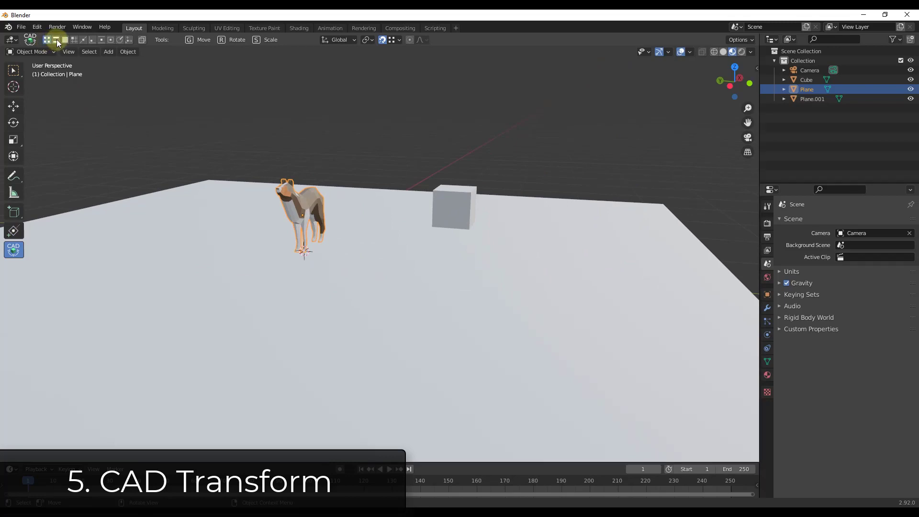
{"action": "left_click", "coordinate": [65, 42]}
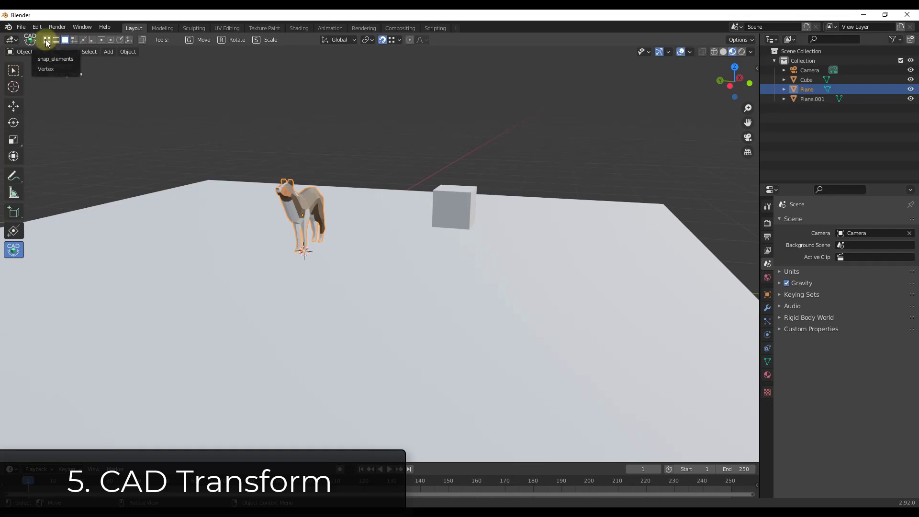
{"action": "left_click", "coordinate": [47, 43], "text": "shift"}
{"action": "left_click", "coordinate": [84, 42], "text": "shift"}
{"action": "left_click", "coordinate": [93, 43], "text": "shift"}
{"action": "left_click", "coordinate": [102, 40], "text": "shift"}
{"action": "left_click", "coordinate": [111, 40], "text": "shift"}
{"action": "left_click", "coordinate": [303, 238]}
{"action": "scroll", "coordinate": [300, 258], "scroll_direction": "up", "scroll_amount": 5}
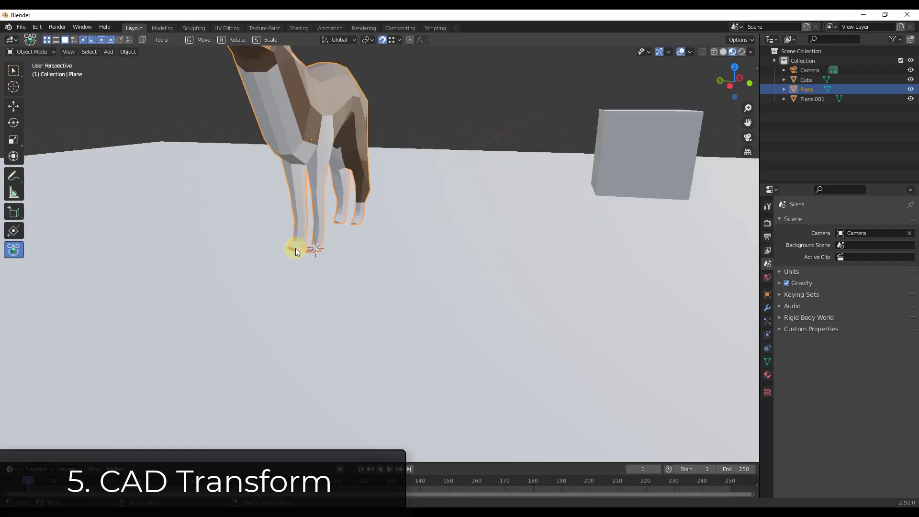
Move the dog by snapping from its foot, then rotate it about 44.5°
{"action": "left_click_drag", "start_coordinate": [296, 251], "coordinate": [312, 303]}
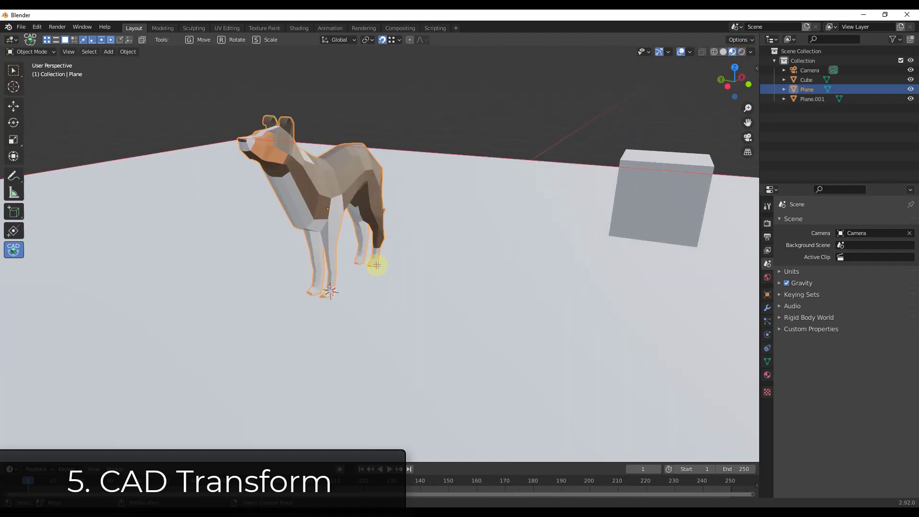
{"action": "left_click_drag", "start_coordinate": [273, 338], "coordinate": [486, 359]}
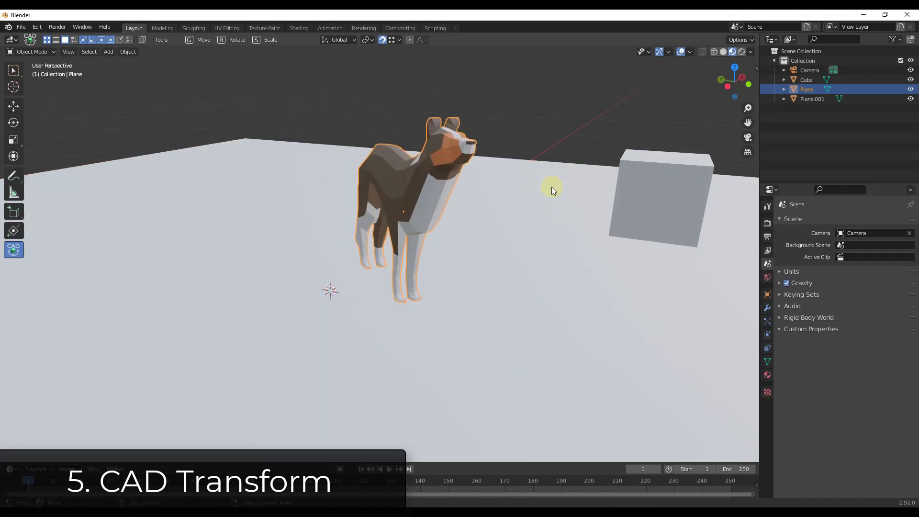
{"action": "scroll", "coordinate": [551, 180], "scroll_direction": "down", "scroll_amount": 5}
{"action": "scroll", "coordinate": [679, 166], "scroll_direction": "up", "scroll_amount": 7}
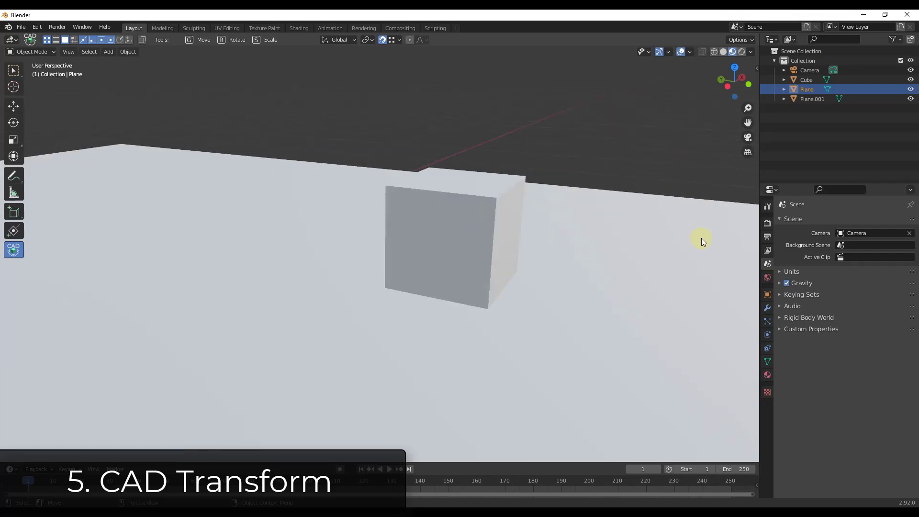
{"action": "scroll", "coordinate": [377, 234], "scroll_direction": "down", "scroll_amount": 7}
{"action": "scroll", "coordinate": [498, 211], "scroll_direction": "down", "scroll_amount": 3}
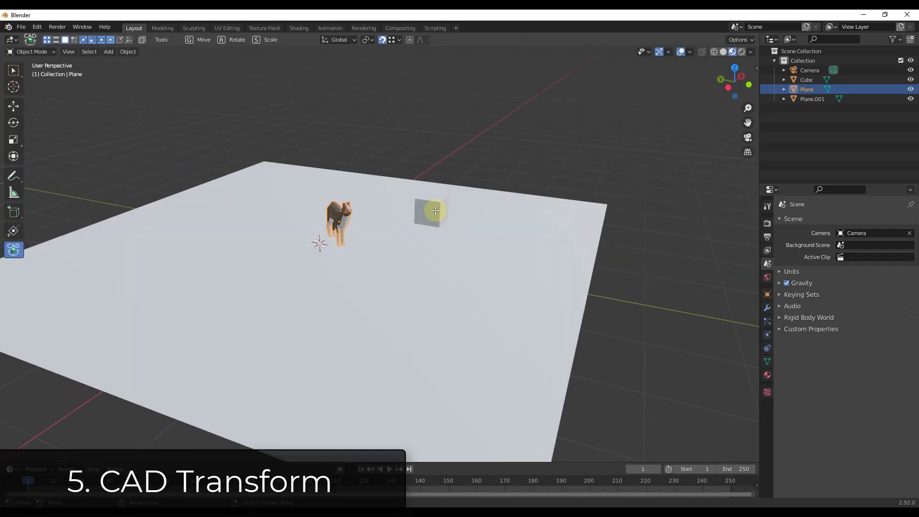
Drag the cube about 2.59 m right, leaving an array of evenly spaced copies set with the wheel
{"action": "left_click", "coordinate": [435, 210]}
{"action": "scroll", "coordinate": [475, 203], "scroll_direction": "up", "scroll_amount": 4}
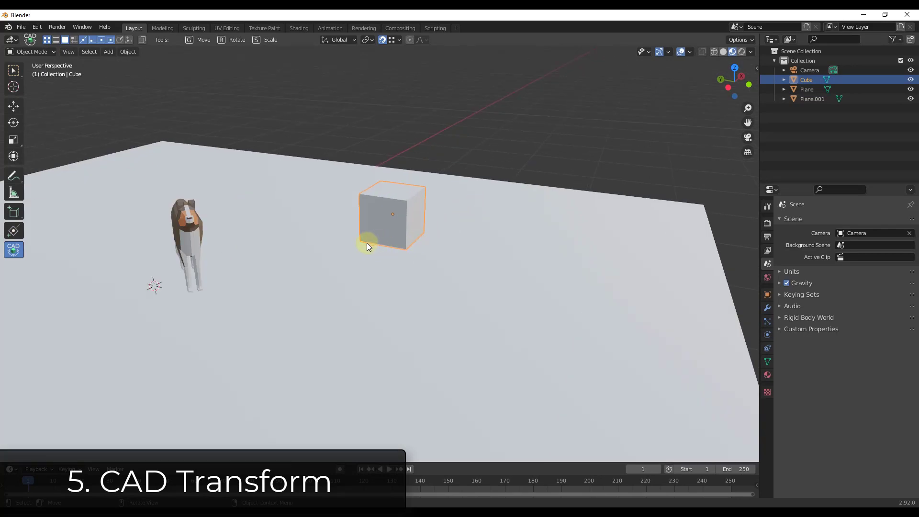
{"action": "left_click_drag", "start_coordinate": [362, 240], "coordinate": [628, 284]}
{"action": "key", "text": "ctrl"}
{"action": "scroll", "coordinate": [611, 282], "scroll_direction": "up", "scroll_amount": 4}
{"action": "scroll", "coordinate": [611, 282], "scroll_direction": "down", "scroll_amount": 5}
{"action": "scroll", "coordinate": [611, 282], "scroll_direction": "up", "scroll_amount": 4}
{"action": "scroll", "coordinate": [611, 282], "scroll_direction": "down", "scroll_amount": 2}
{"action": "scroll", "coordinate": [610, 282], "scroll_direction": "up", "scroll_amount": 1}
{"action": "scroll", "coordinate": [622, 285], "scroll_direction": "up", "scroll_amount": 1}
{"action": "scroll", "coordinate": [606, 239], "scroll_direction": "down", "scroll_amount": 5}
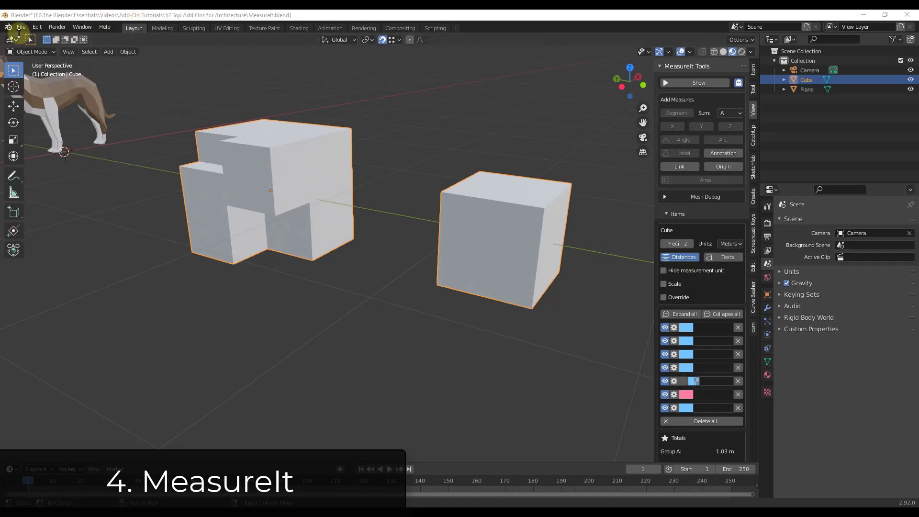
Search 'mea' in Preferences Add-ons to confirm MeasureIt is enabled
{"action": "left_click", "coordinate": [37, 27]}
{"action": "left_click", "coordinate": [60, 165]}
{"action": "left_click", "coordinate": [289, 74]}
{"action": "type", "text": "meas"}
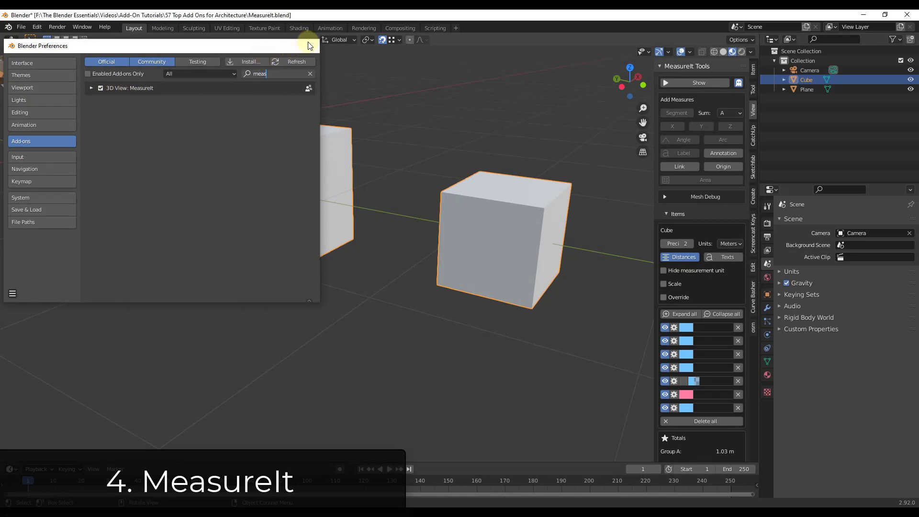
{"action": "left_click", "coordinate": [308, 45]}
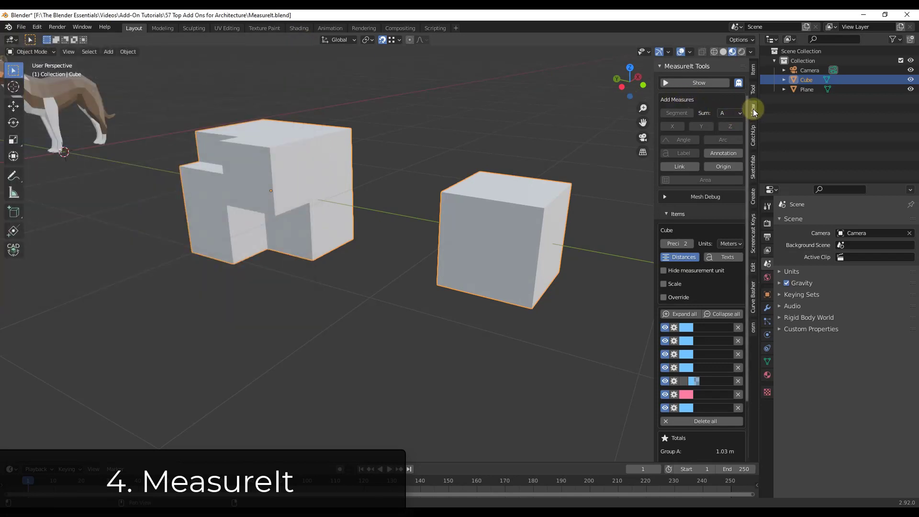
Show MeasureIt dimensions on the two cubes and inspect them
{"action": "left_click", "coordinate": [694, 84]}
{"action": "middle_click_drag", "start_coordinate": [355, 196], "coordinate": [367, 190]}
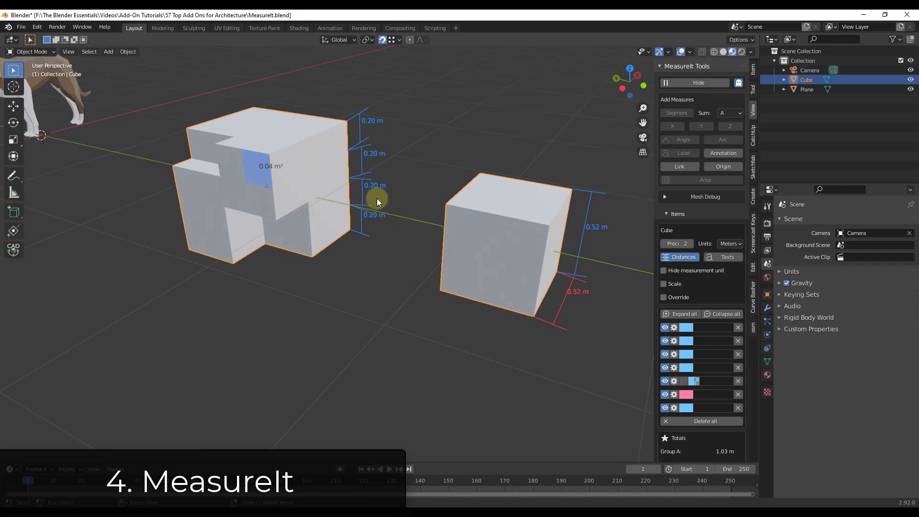
{"action": "middle_click_drag", "start_coordinate": [120, 110], "coordinate": [163, 120], "text": "shift"}
{"action": "scroll", "coordinate": [163, 121], "scroll_direction": "up", "scroll_amount": 2}
In Edit Mode, add a MeasureIt segment measurement (0.40 m) on the selected cube edge
{"action": "key", "text": "Tab"}
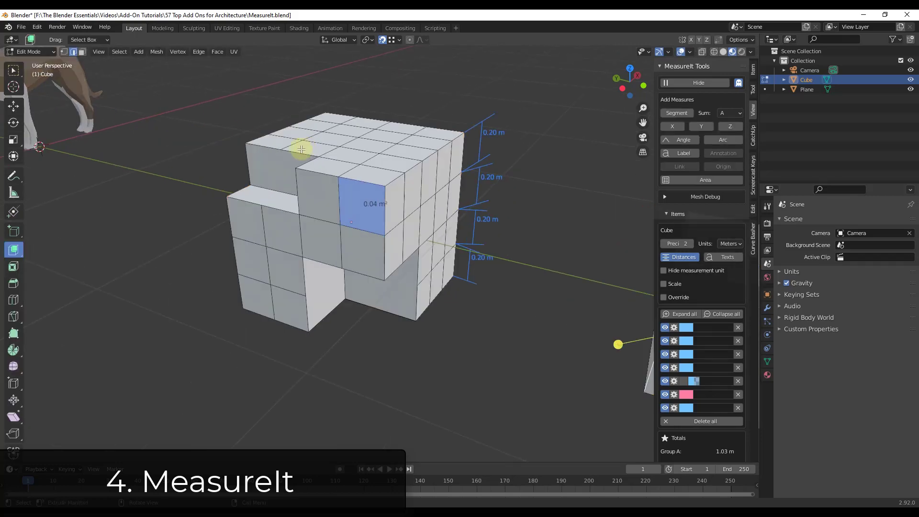
{"action": "scroll", "coordinate": [283, 149], "scroll_direction": "up", "scroll_amount": 4}
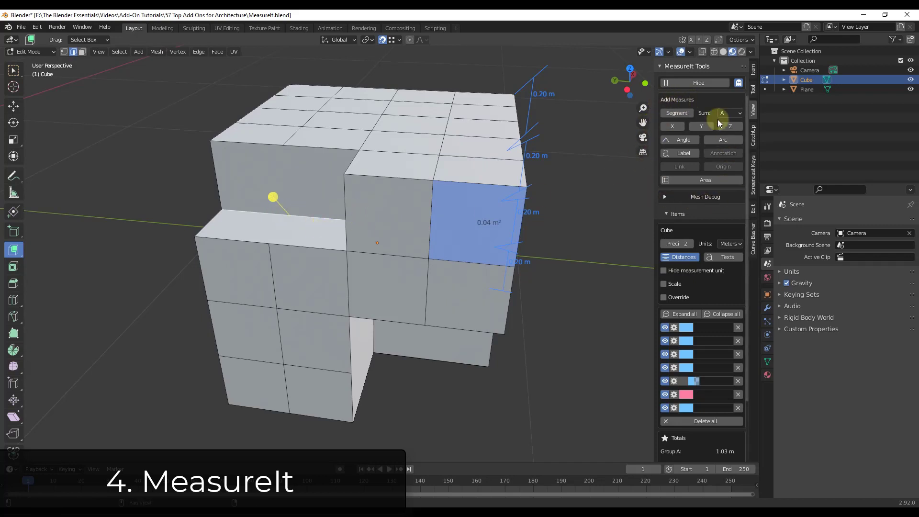
{"action": "left_click", "coordinate": [676, 112]}
{"action": "middle_click_drag", "start_coordinate": [441, 172], "coordinate": [363, 188]}
{"action": "scroll", "coordinate": [720, 367], "scroll_direction": "down", "scroll_amount": 1}
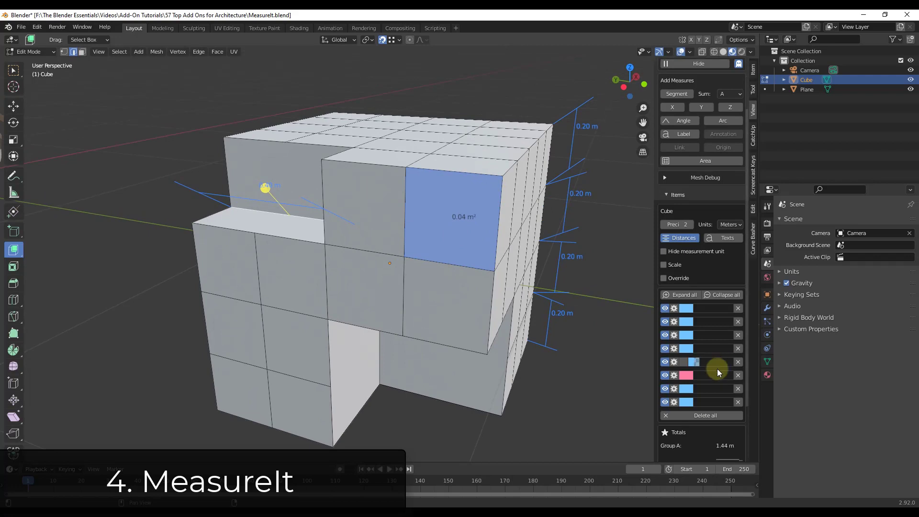
{"action": "scroll", "coordinate": [706, 385], "scroll_direction": "down", "scroll_amount": 1}
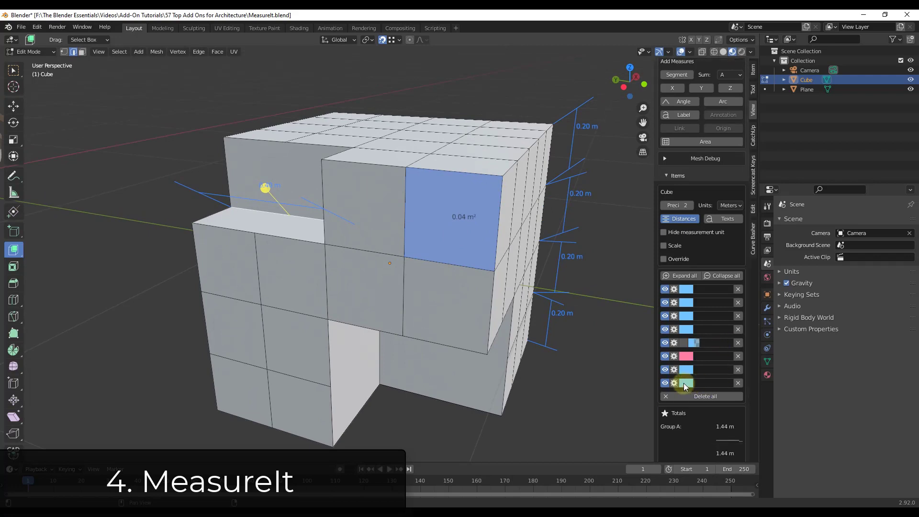
Change the new 0.40 m measurement's colour from blue to red
{"action": "left_click", "coordinate": [684, 383]}
{"action": "left_click_drag", "start_coordinate": [719, 283], "coordinate": [723, 312]}
{"action": "left_click_drag", "start_coordinate": [764, 263], "coordinate": [738, 211]}
{"action": "scroll", "coordinate": [304, 259], "scroll_direction": "down", "scroll_amount": 2}
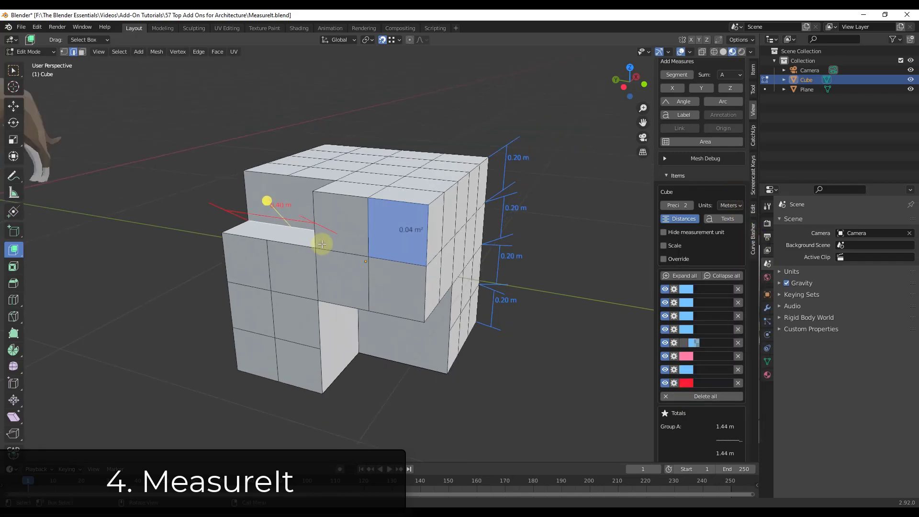
{"action": "middle_click_drag", "start_coordinate": [444, 262], "coordinate": [438, 266]}
{"action": "scroll", "coordinate": [394, 242], "scroll_direction": "up", "scroll_amount": 3}
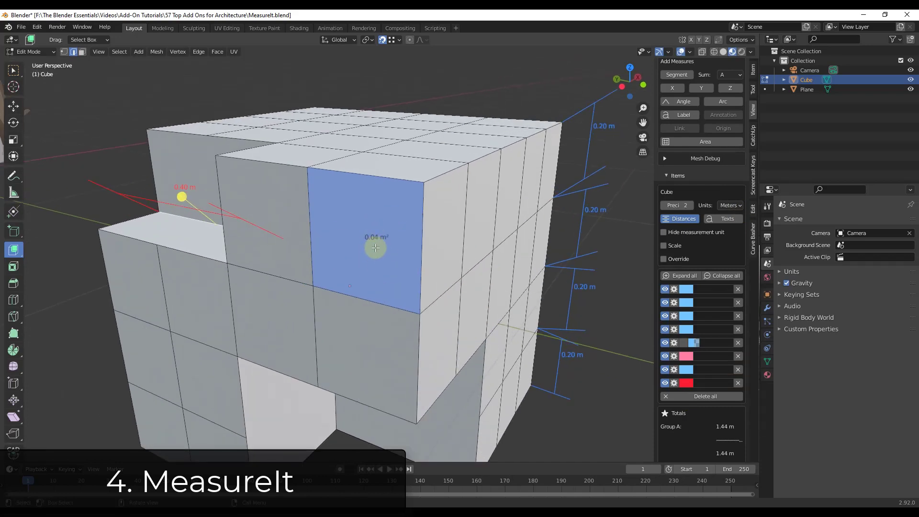
{"action": "scroll", "coordinate": [379, 250], "scroll_direction": "down", "scroll_amount": 4}
Add a MeasureIt label reading 'Label' on the notched cube's top corner vertex
{"action": "left_click", "coordinate": [678, 117]}
{"action": "key", "text": "1"}
{"action": "left_click", "coordinate": [339, 157]}
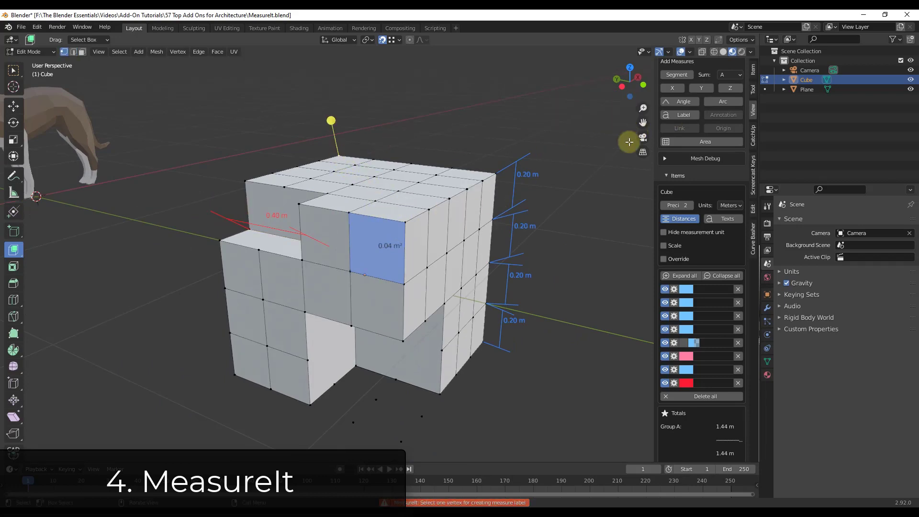
{"action": "left_click", "coordinate": [682, 116]}
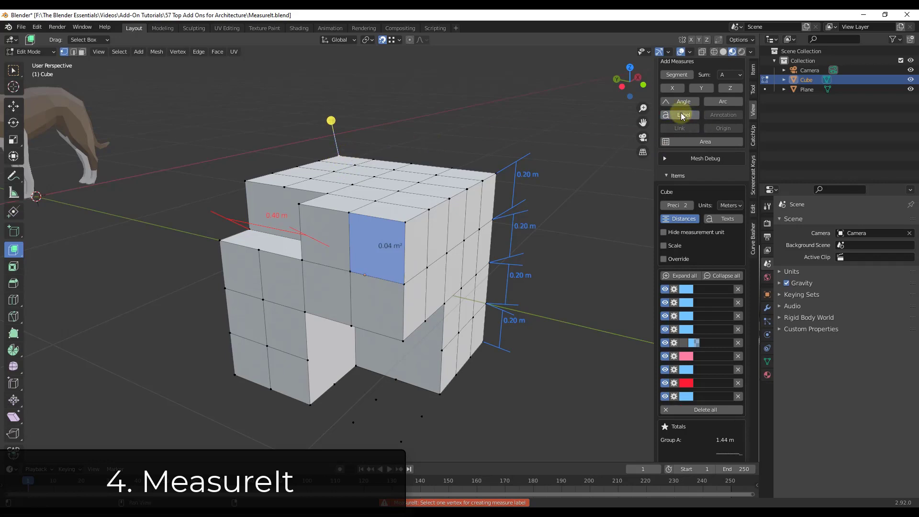
{"action": "scroll", "coordinate": [707, 400], "scroll_direction": "down", "scroll_amount": 3}
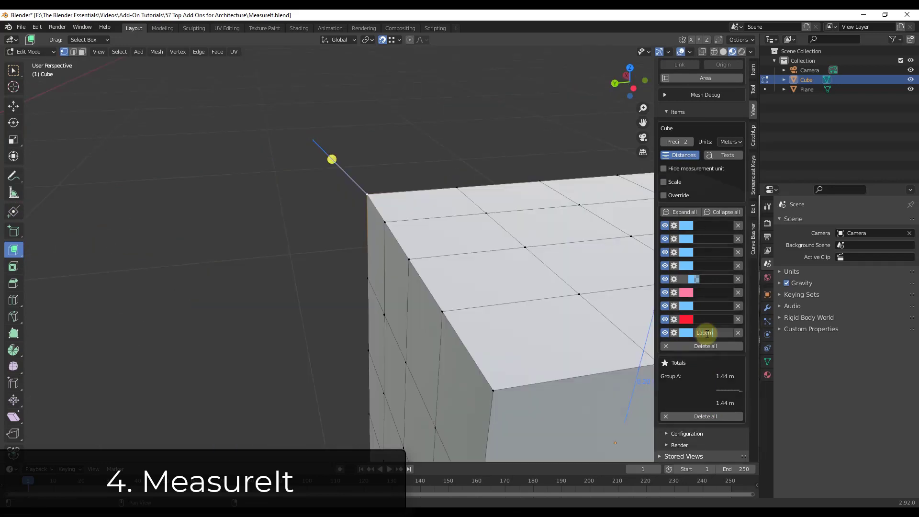
{"action": "key", "text": "Return"}
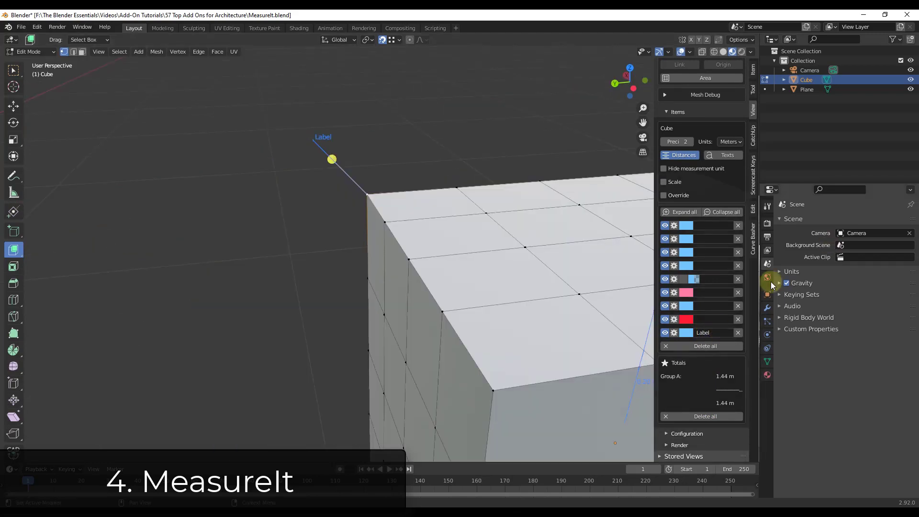
{"action": "middle_click_drag", "start_coordinate": [617, 292], "coordinate": [386, 211]}
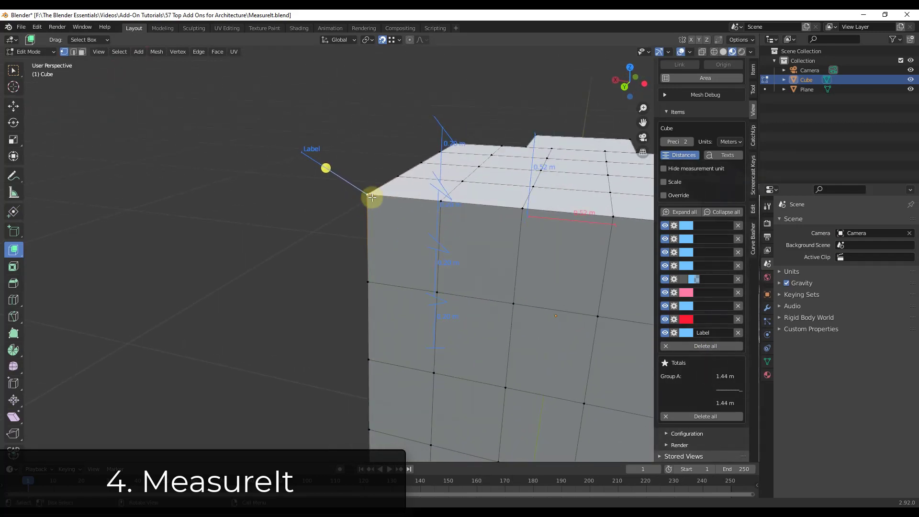
{"action": "scroll", "coordinate": [373, 201], "scroll_direction": "down", "scroll_amount": 5}
{"action": "middle_click_drag", "start_coordinate": [480, 209], "coordinate": [552, 262]}
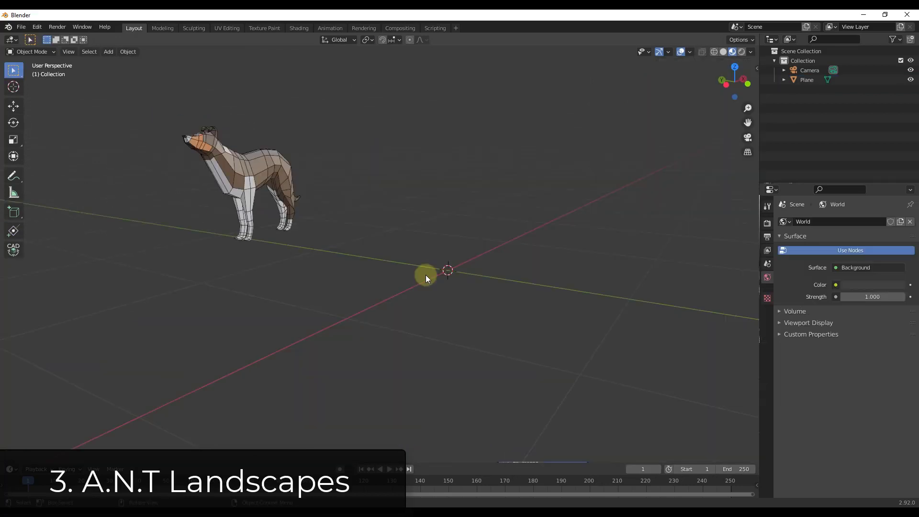
{"action": "left_click", "coordinate": [37, 27]}
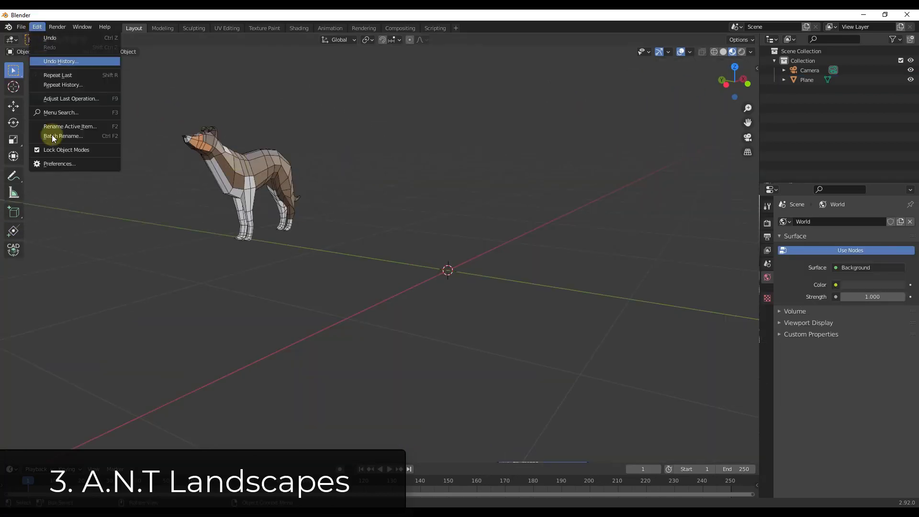
{"action": "left_click", "coordinate": [94, 164]}
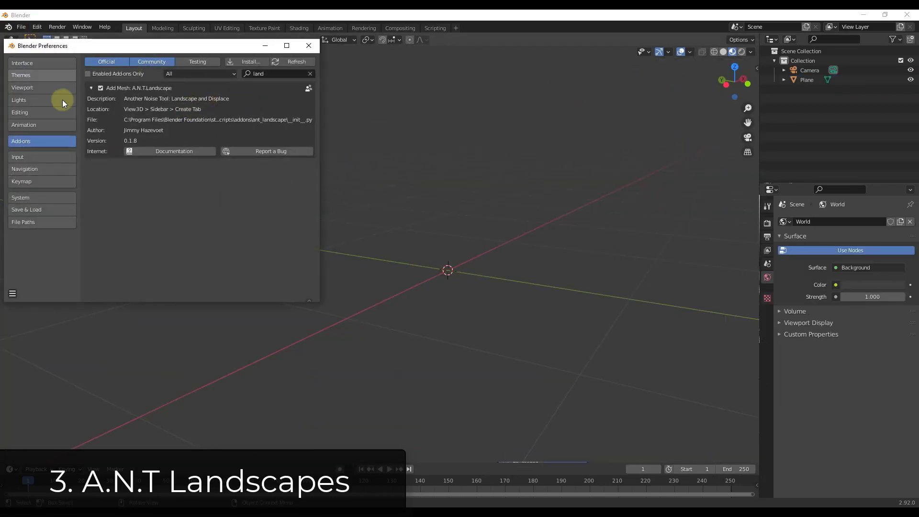
{"action": "left_click", "coordinate": [310, 74]}
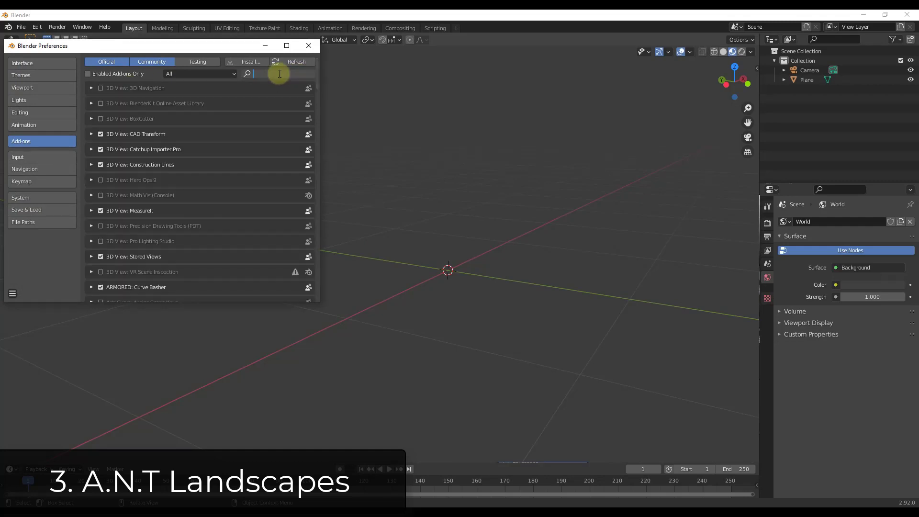
{"action": "type", "text": "land"}
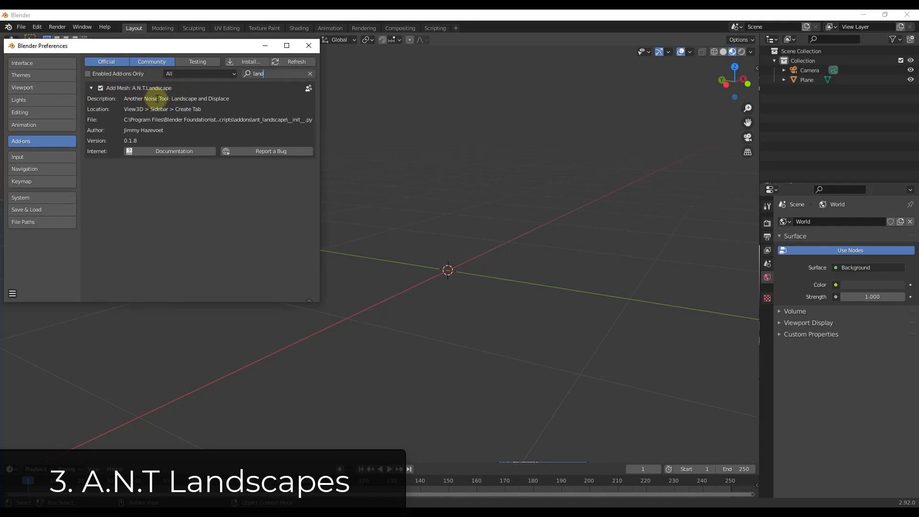
{"action": "left_click", "coordinate": [309, 45]}
{"action": "middle_click_drag", "start_coordinate": [470, 269], "coordinate": [488, 272]}
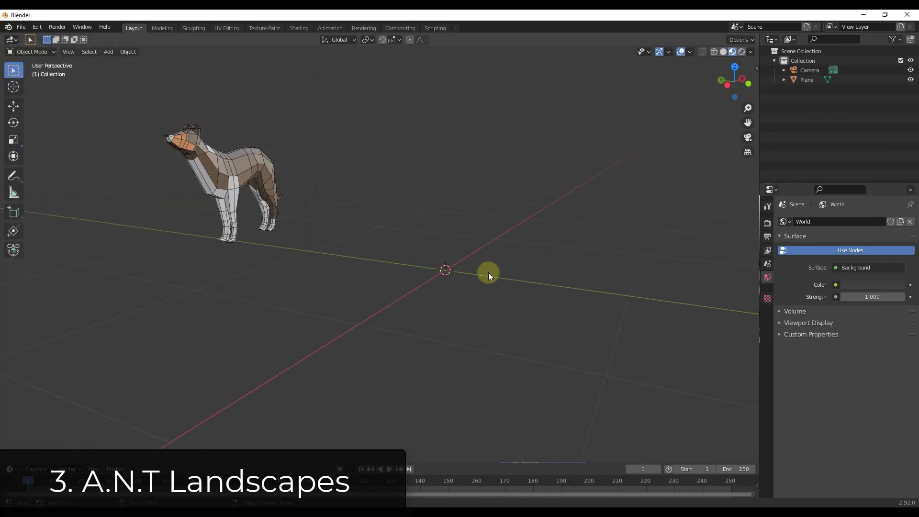
Add an A.N.T. Landscape mesh to the scene beside the wolf
{"action": "key", "text": "shift+a"}
{"action": "mouse_move", "coordinate": [488, 271]}
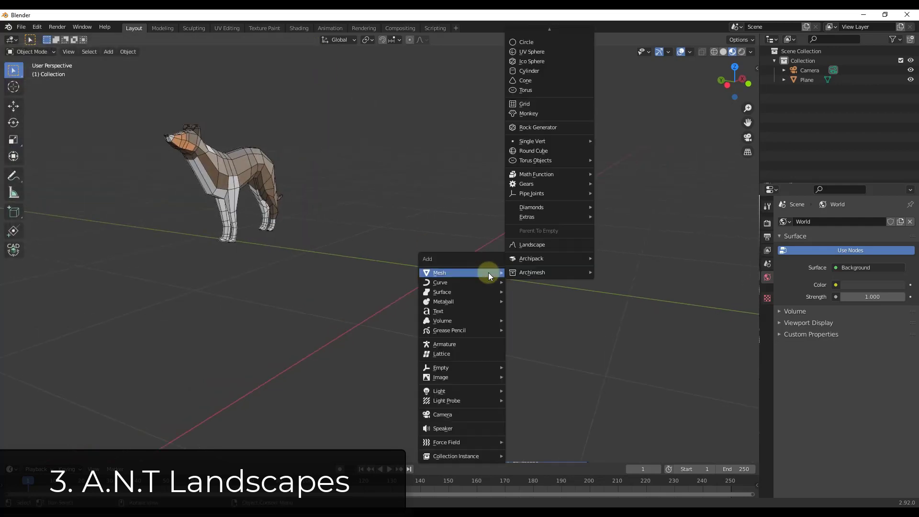
{"action": "left_click", "coordinate": [550, 244]}
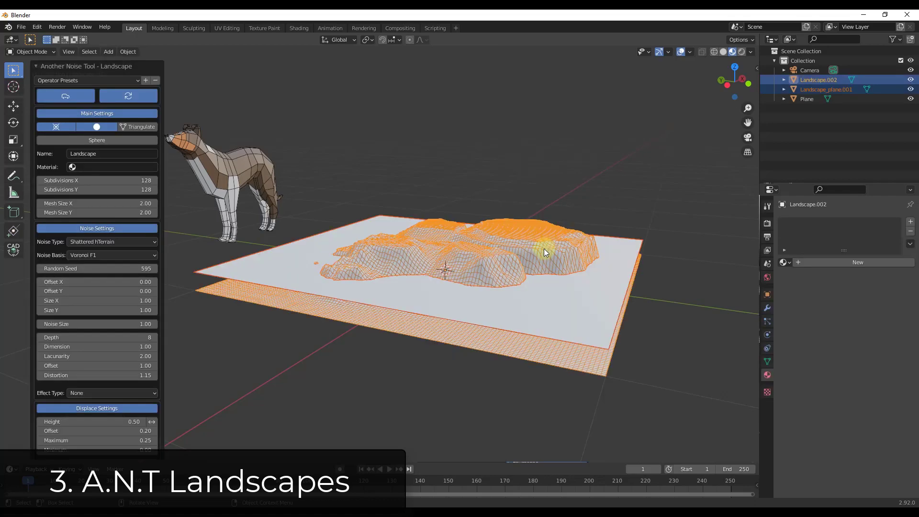
{"action": "middle_click_drag", "start_coordinate": [547, 271], "coordinate": [375, 231]}
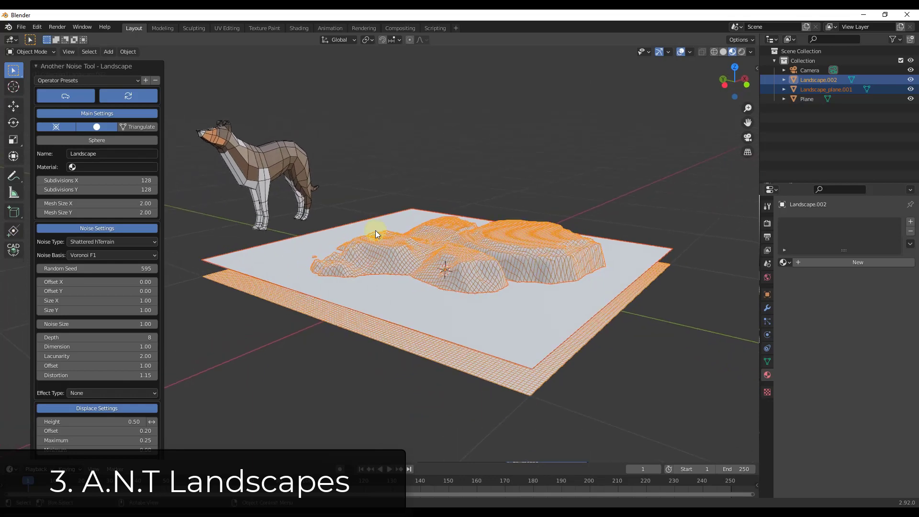
Apply the Canyon operator preset to the landscape
{"action": "left_click", "coordinate": [93, 81]}
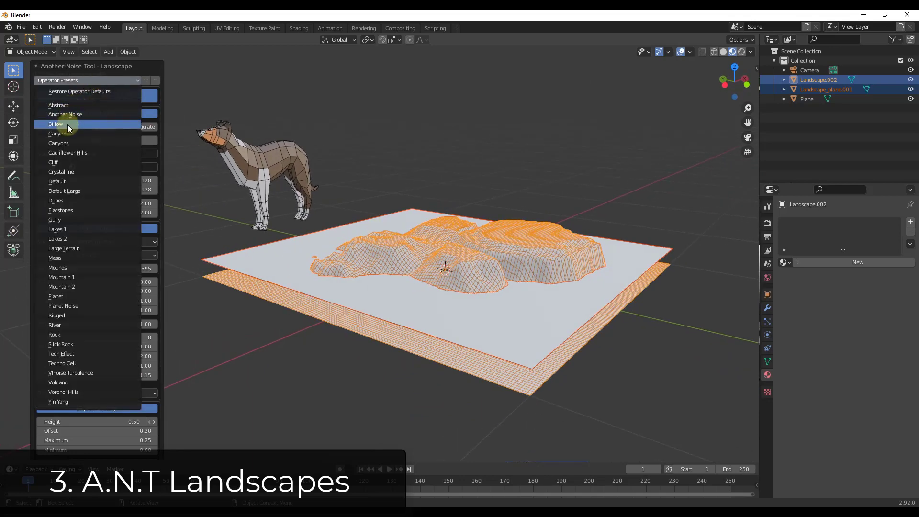
{"action": "left_click", "coordinate": [68, 124]}
{"action": "left_click", "coordinate": [79, 82]}
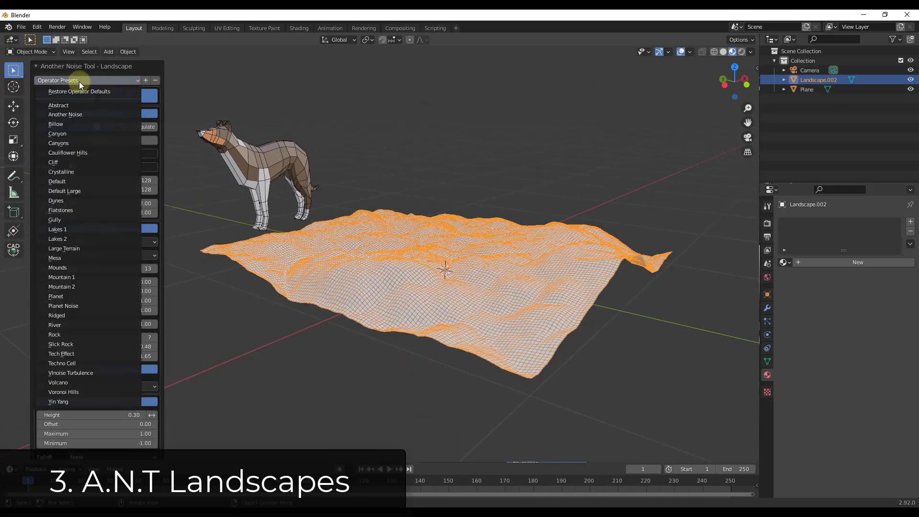
{"action": "left_click", "coordinate": [74, 135]}
{"action": "middle_click_drag", "start_coordinate": [580, 284], "coordinate": [483, 277]}
{"action": "scroll", "coordinate": [100, 302], "scroll_direction": "down", "scroll_amount": 3}
{"action": "scroll", "coordinate": [103, 307], "scroll_direction": "down", "scroll_amount": 9}
Lower the landscape's Displace Settings Height to .6
{"action": "mouse_move", "coordinate": [105, 346]}
{"action": "left_mouse_down"}
{"action": "mouse_move", "coordinate": [121, 344]}
{"action": "mouse_move", "coordinate": [110, 344]}
{"action": "left_mouse_up"}
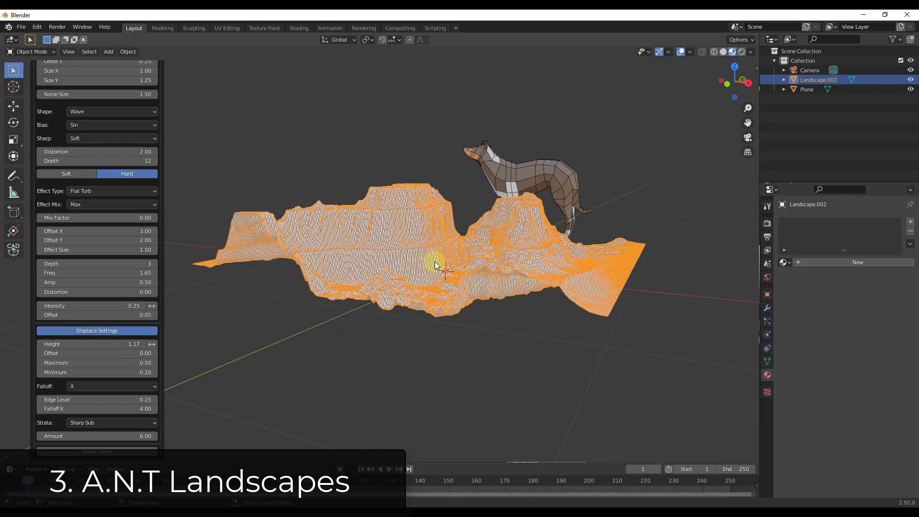
{"action": "double_click", "coordinate": [117, 344]}
{"action": "key", "text": "BackSpace"}
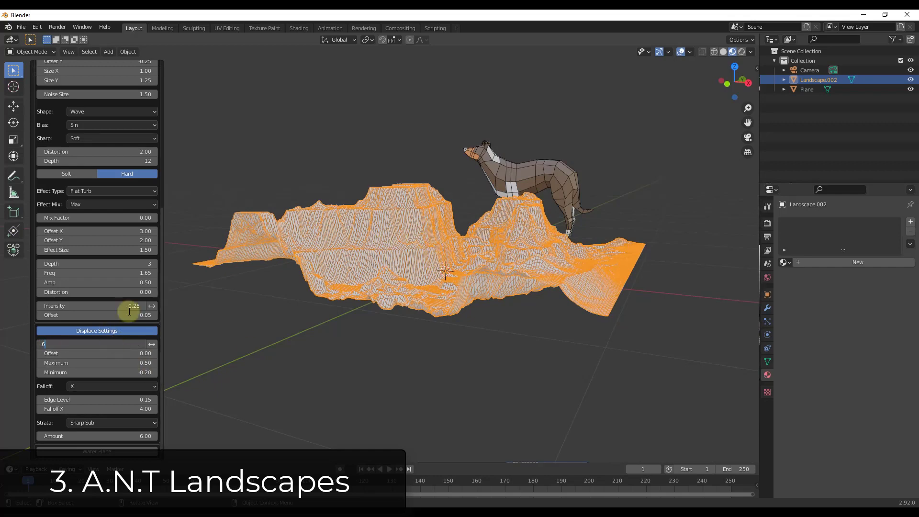
{"action": "key", "text": "Return"}
{"action": "scroll", "coordinate": [113, 181], "scroll_direction": "up", "scroll_amount": 8}
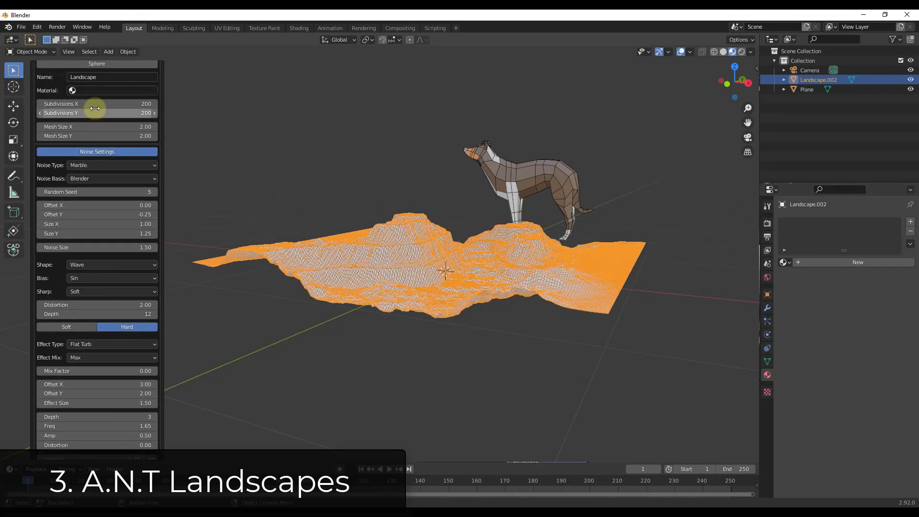
Regenerate the landscape with the River operator preset
{"action": "scroll", "coordinate": [95, 108], "scroll_direction": "up", "scroll_amount": 3}
{"action": "left_click", "coordinate": [85, 80]}
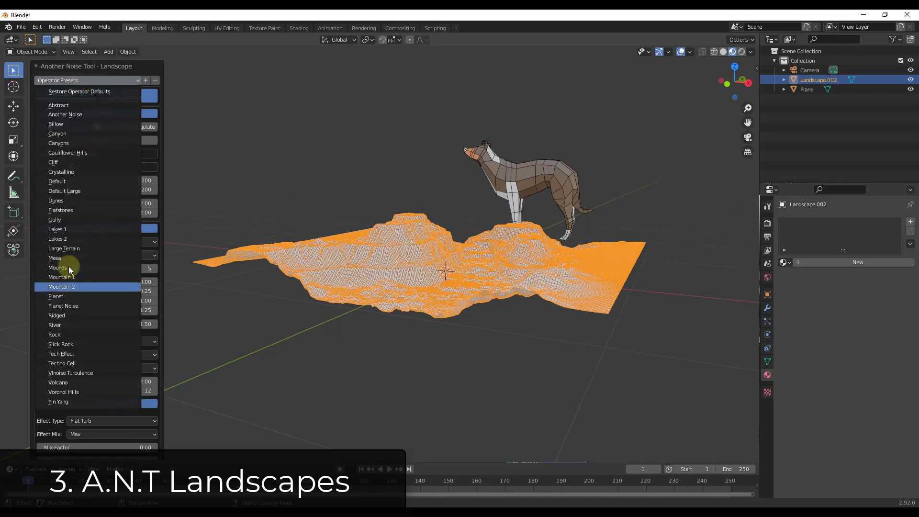
{"action": "left_click", "coordinate": [78, 325]}
Orbit around the river valley and wolf, then begin a construction line from a vertex
{"action": "middle_click_drag", "start_coordinate": [516, 264], "coordinate": [567, 280]}
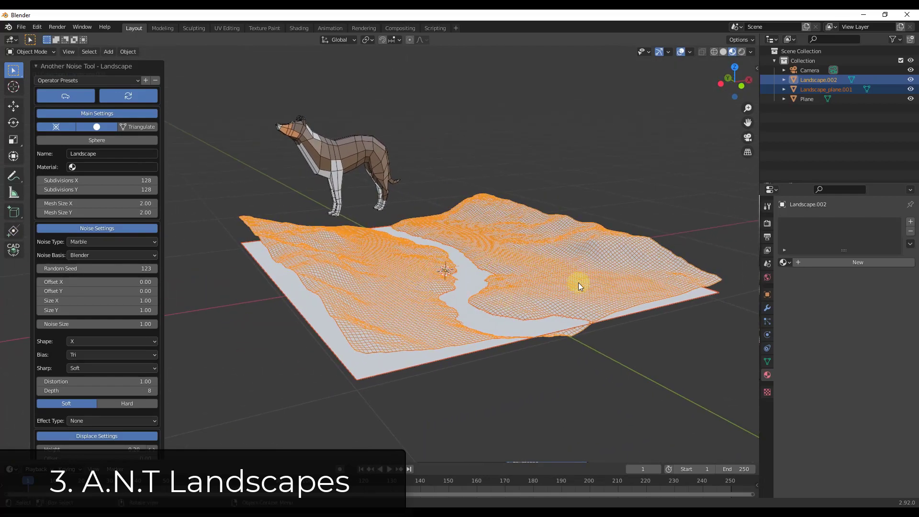
{"action": "scroll", "coordinate": [481, 317], "scroll_direction": "up", "scroll_amount": 3}
{"action": "middle_click_drag", "start_coordinate": [508, 291], "coordinate": [381, 194]}
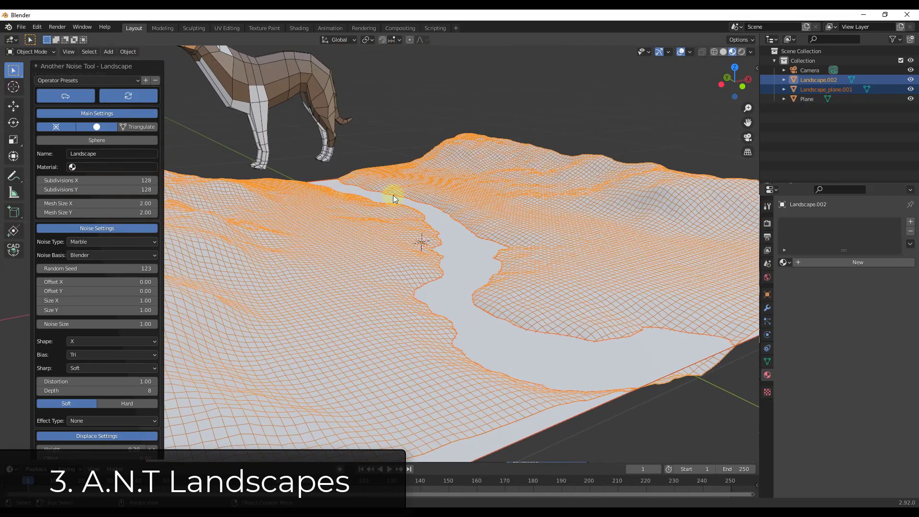
{"action": "middle_click_drag", "start_coordinate": [579, 345], "coordinate": [555, 343]}
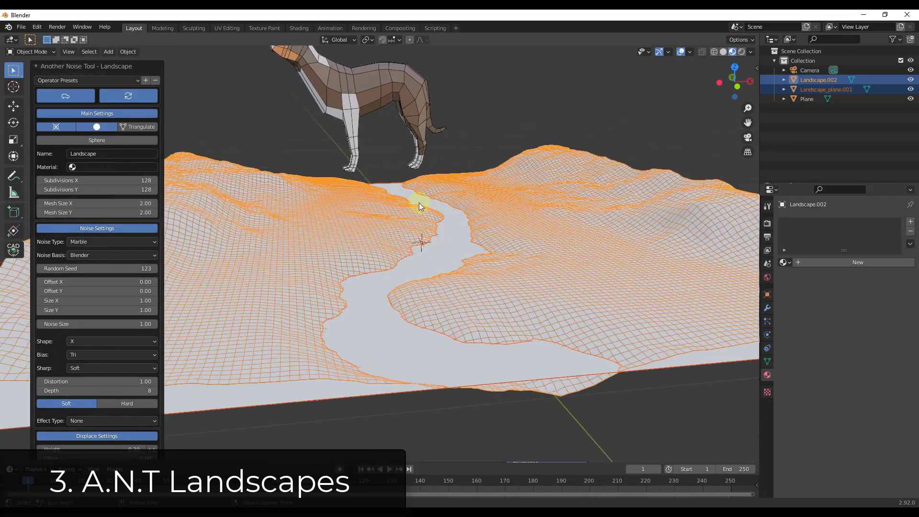
{"action": "scroll", "coordinate": [405, 210], "scroll_direction": "down", "scroll_amount": 6}
{"action": "middle_click_drag", "start_coordinate": [499, 220], "coordinate": [510, 221]}
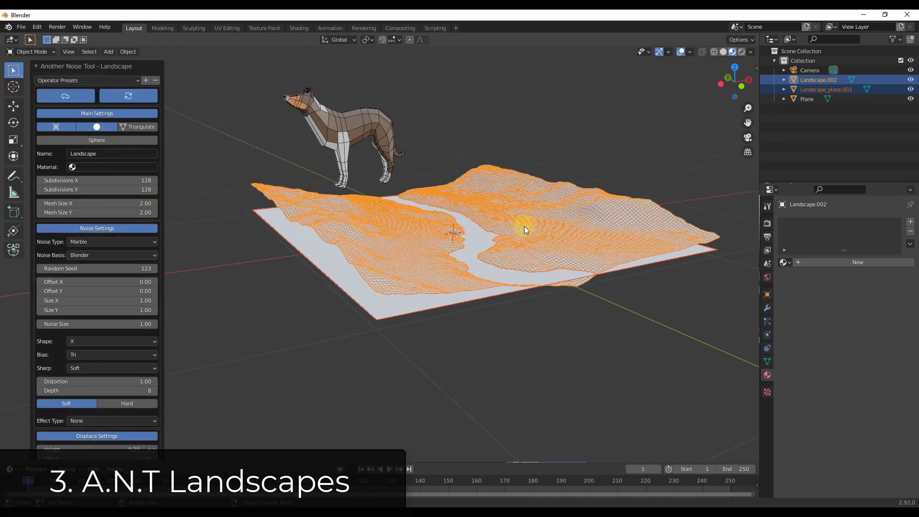
{"action": "scroll", "coordinate": [469, 248], "scroll_direction": "up", "scroll_amount": 1}
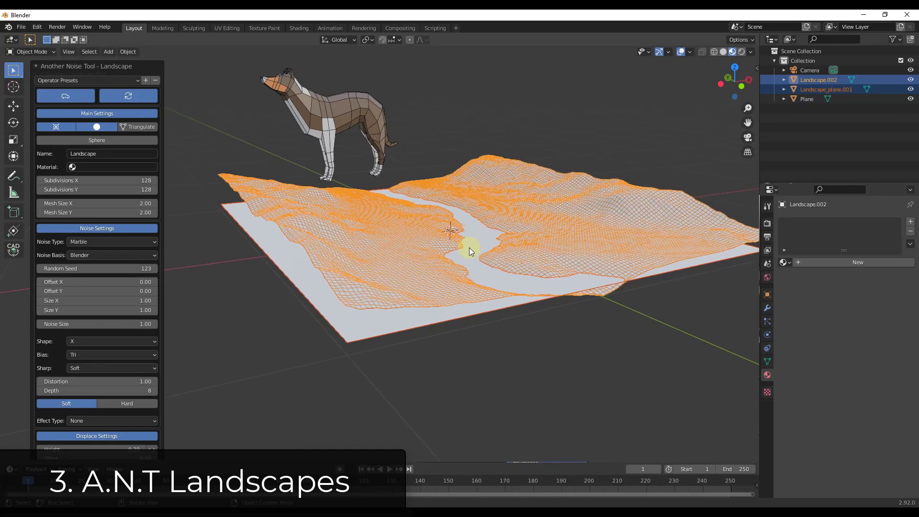
{"action": "middle_click_drag", "start_coordinate": [542, 245], "coordinate": [517, 219]}
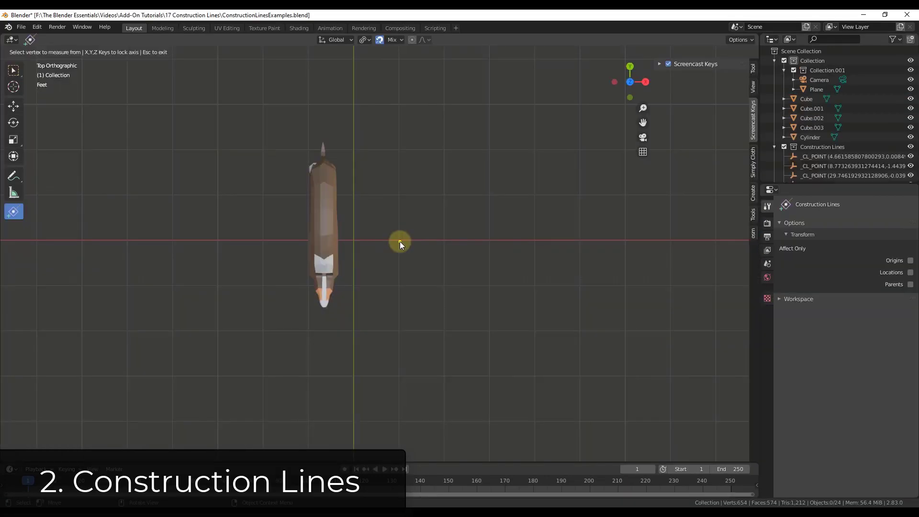
{"action": "left_click", "coordinate": [400, 243]}
Draw a vertical guide of length 48 and a guide of length 3 up the wall's edge
{"action": "left_click", "coordinate": [403, 80]}
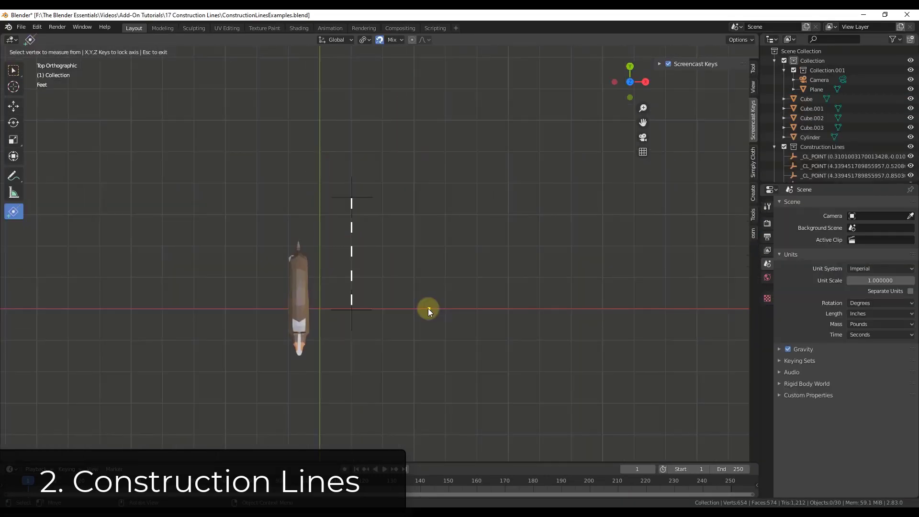
{"action": "left_click", "coordinate": [427, 308]}
{"action": "type", "text": "48"}
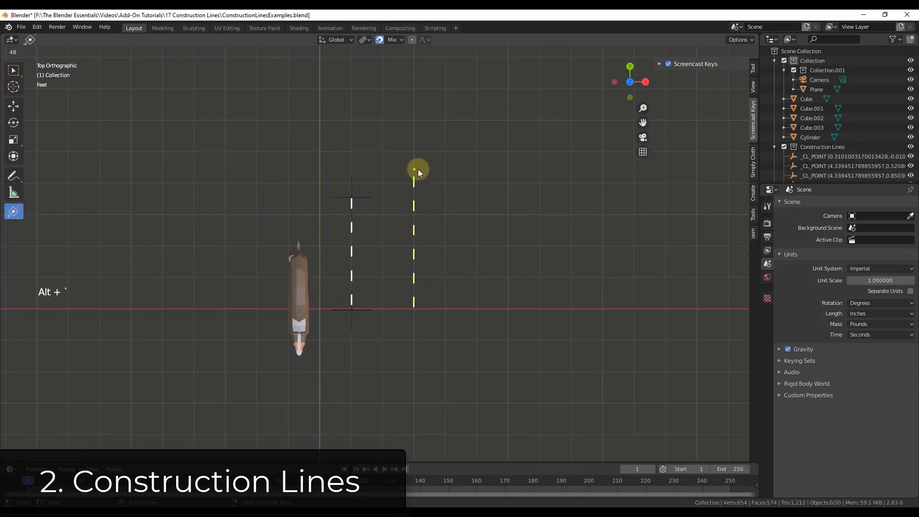
{"action": "key", "text": "Return"}
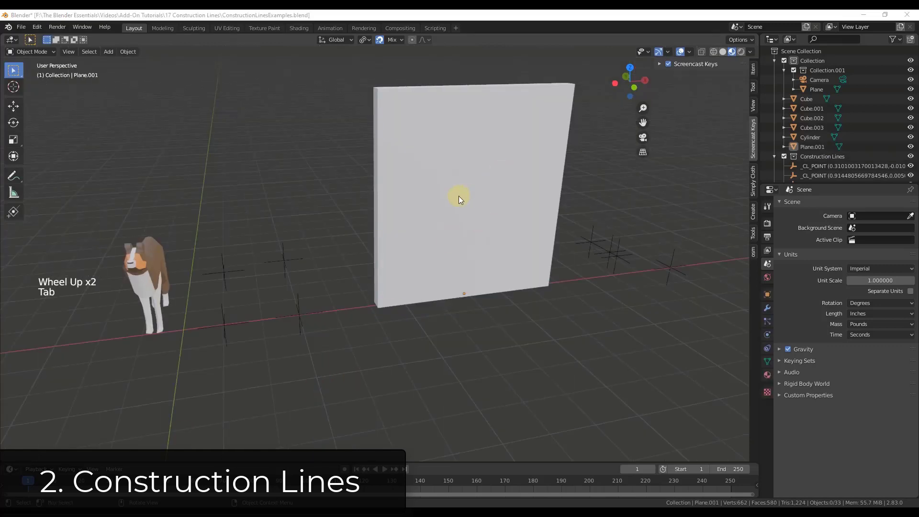
{"action": "left_click", "coordinate": [378, 239]}
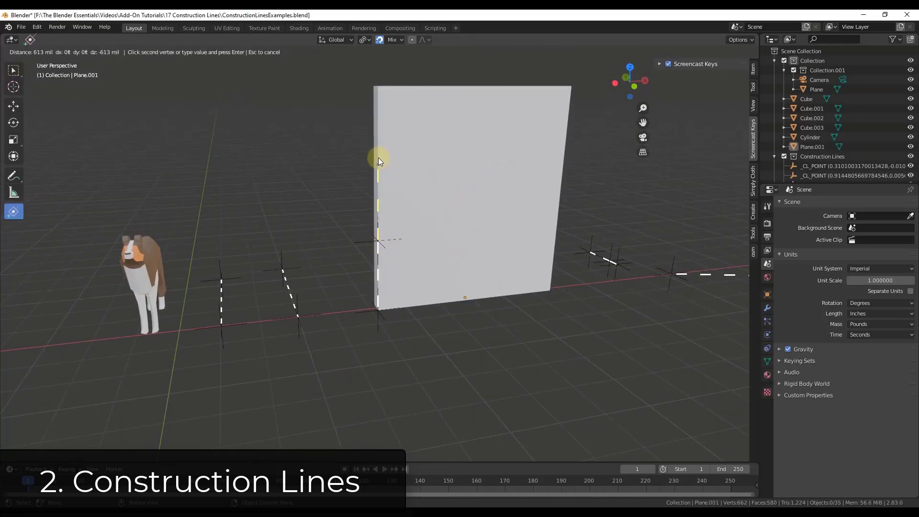
{"action": "type", "text": "3"}
{"action": "key", "text": "Return"}
Draw guide lines across the wall's top and middle, then bring the cylinder into view
{"action": "left_click", "coordinate": [407, 125]}
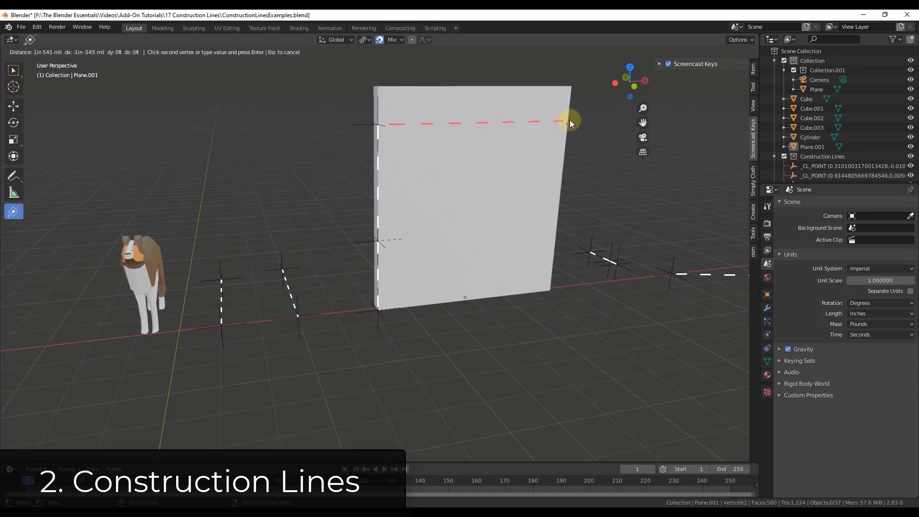
{"action": "left_click", "coordinate": [571, 120]}
{"action": "left_click", "coordinate": [391, 235]}
{"action": "left_click", "coordinate": [558, 228]}
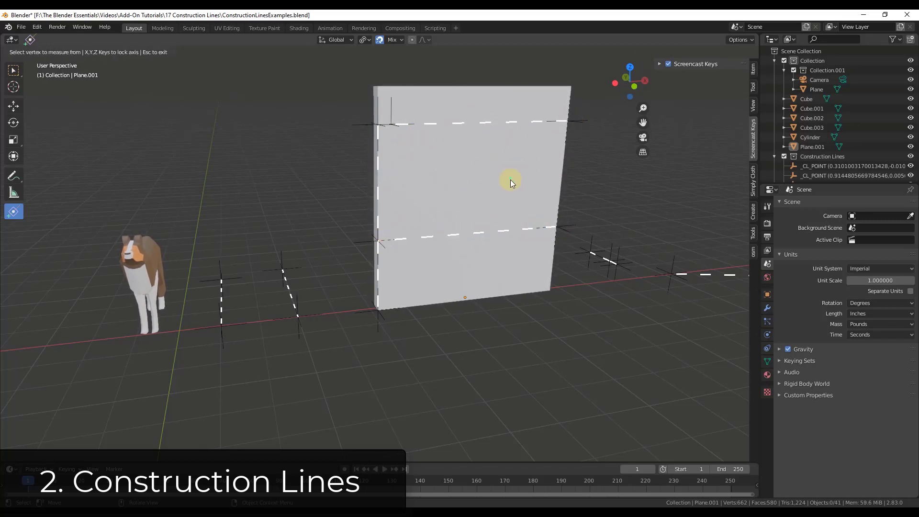
{"action": "scroll", "coordinate": [454, 143], "scroll_direction": "down", "scroll_amount": 2}
{"action": "scroll", "coordinate": [432, 136], "scroll_direction": "up", "scroll_amount": 2}
{"action": "middle_click_drag", "start_coordinate": [430, 135], "coordinate": [508, 197]}
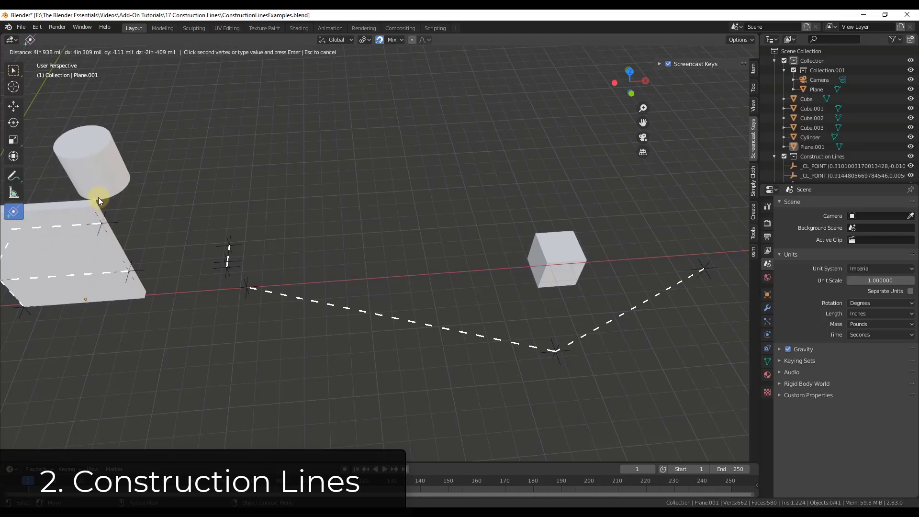
Finish the guide at the plane corner, then trace a stepped outline with connected lines
{"action": "left_click", "coordinate": [98, 197]}
{"action": "scroll", "coordinate": [200, 212], "scroll_direction": "down", "scroll_amount": 4}
{"action": "scroll", "coordinate": [206, 211], "scroll_direction": "up", "scroll_amount": 5}
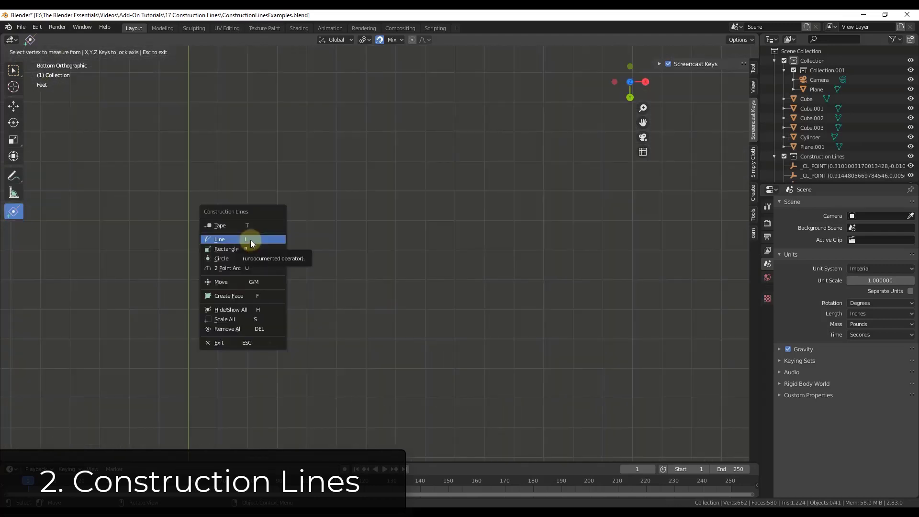
{"action": "left_click", "coordinate": [251, 240]}
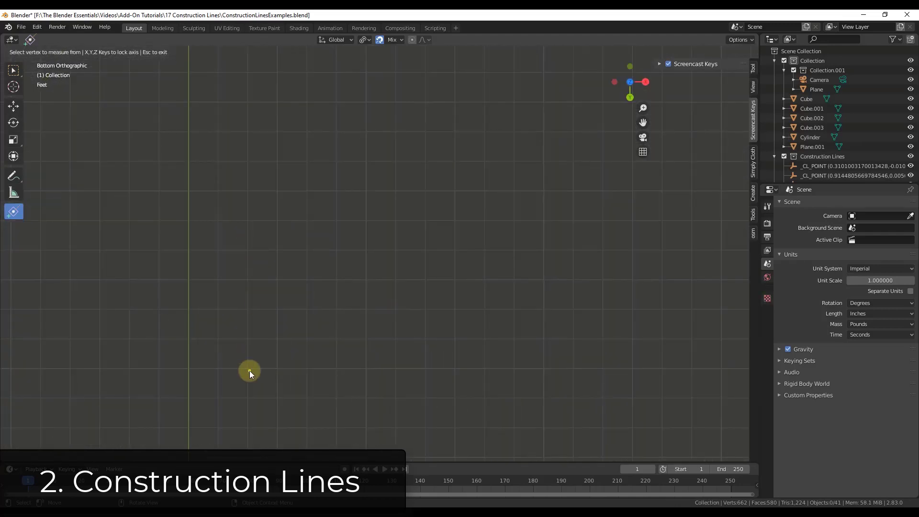
{"action": "left_click", "coordinate": [249, 368]}
{"action": "left_click", "coordinate": [248, 174]}
{"action": "left_click", "coordinate": [451, 174]}
{"action": "left_click", "coordinate": [452, 273]}
{"action": "left_click", "coordinate": [344, 273]}
{"action": "left_click", "coordinate": [344, 335]}
{"action": "left_click", "coordinate": [435, 336]}
{"action": "left_click", "coordinate": [434, 385]}
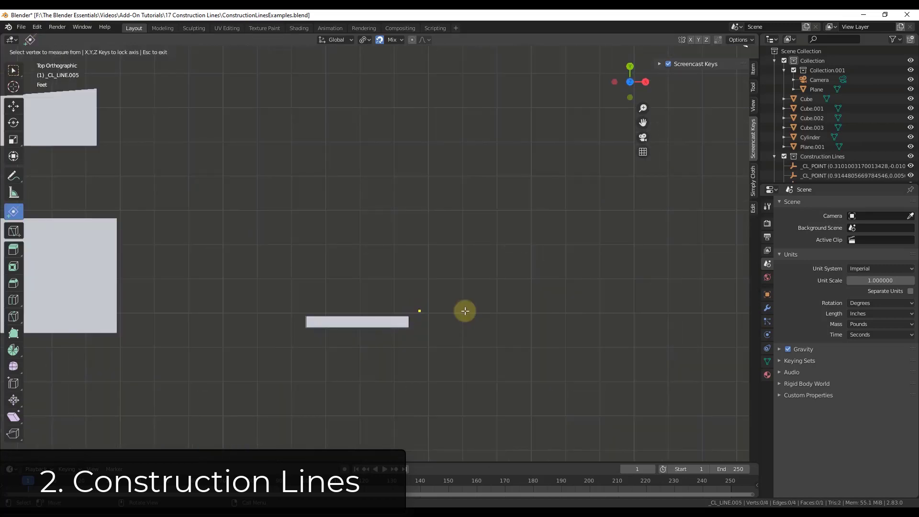
Close the outline into a filled hexagon and view it in perspective
{"action": "scroll", "coordinate": [462, 307], "scroll_direction": "down", "scroll_amount": 2}
{"action": "left_click", "coordinate": [577, 307]}
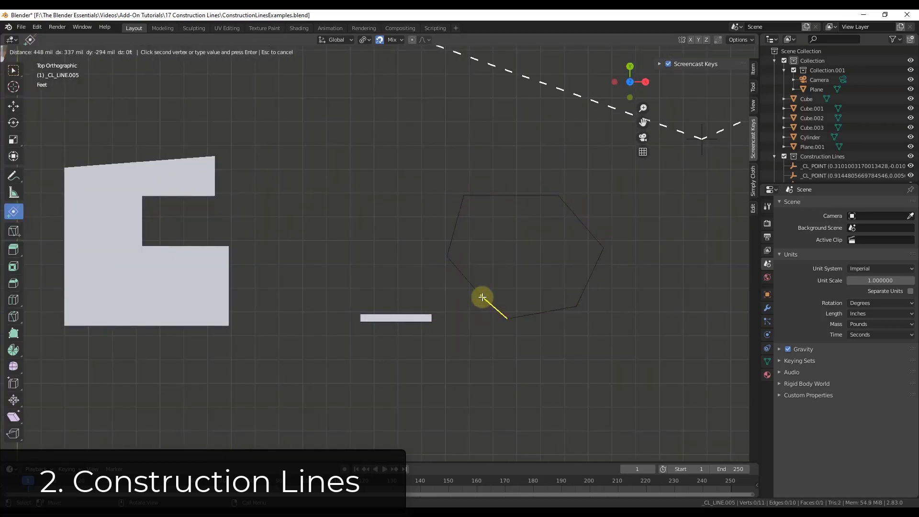
{"action": "left_click", "coordinate": [481, 296]}
{"action": "scroll", "coordinate": [611, 318], "scroll_direction": "down", "scroll_amount": 3}
{"action": "middle_click_drag", "start_coordinate": [611, 318], "coordinate": [677, 223]}
{"action": "scroll", "coordinate": [677, 223], "scroll_direction": "up", "scroll_amount": 6}
{"action": "scroll", "coordinate": [516, 313], "scroll_direction": "down", "scroll_amount": 4}
{"action": "scroll", "coordinate": [515, 313], "scroll_direction": "down", "scroll_amount": 5}
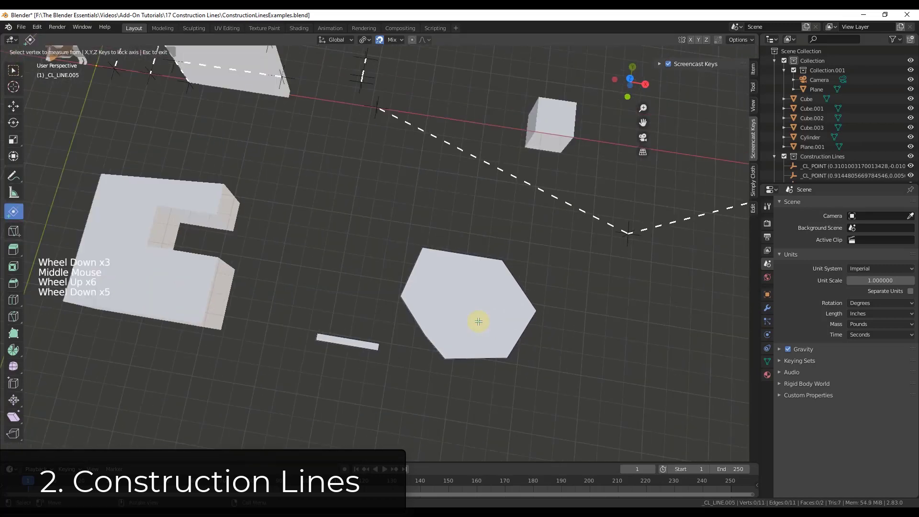
{"action": "scroll", "coordinate": [468, 318], "scroll_direction": "up", "scroll_amount": 3}
{"action": "scroll", "coordinate": [440, 311], "scroll_direction": "up", "scroll_amount": 2}
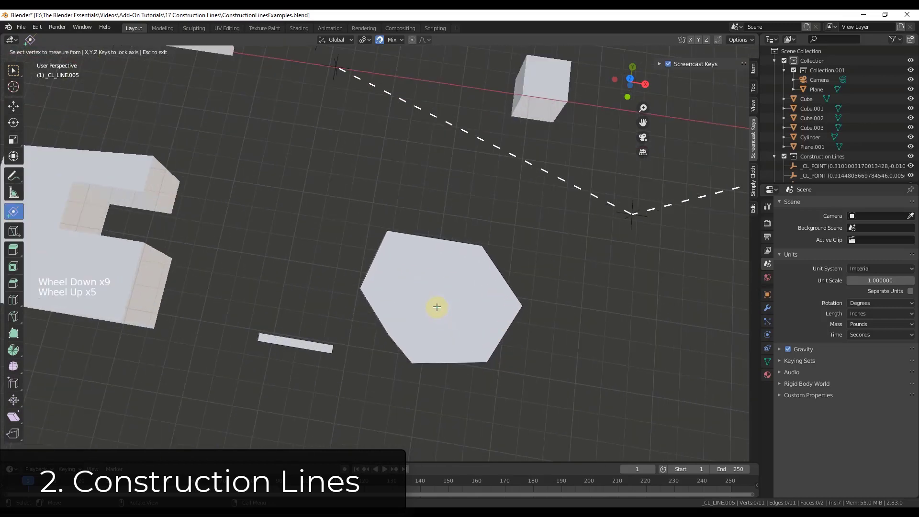
Draw a diagonal edge across the hexagon from its top-left to lower-right corner
{"action": "left_click", "coordinate": [389, 232]}
{"action": "left_click", "coordinate": [492, 356]}
{"action": "key", "text": "Escape"}
Select the hexagon's faces in face mode and extrude them upward
{"action": "key", "text": "3"}
{"action": "left_click", "coordinate": [476, 312]}
{"action": "left_click", "coordinate": [425, 312]}
{"action": "left_click", "coordinate": [464, 307]}
{"action": "key", "text": "e"}
{"action": "left_click", "coordinate": [496, 268]}
{"action": "middle_click_drag", "start_coordinate": [502, 158], "coordinate": [503, 121]}
{"action": "left_click", "coordinate": [431, 379]}
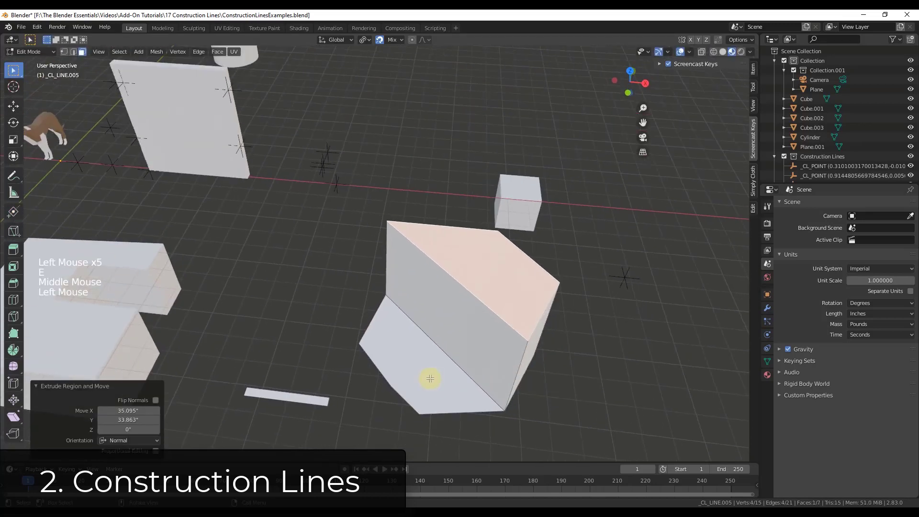
{"action": "key", "text": "e"}
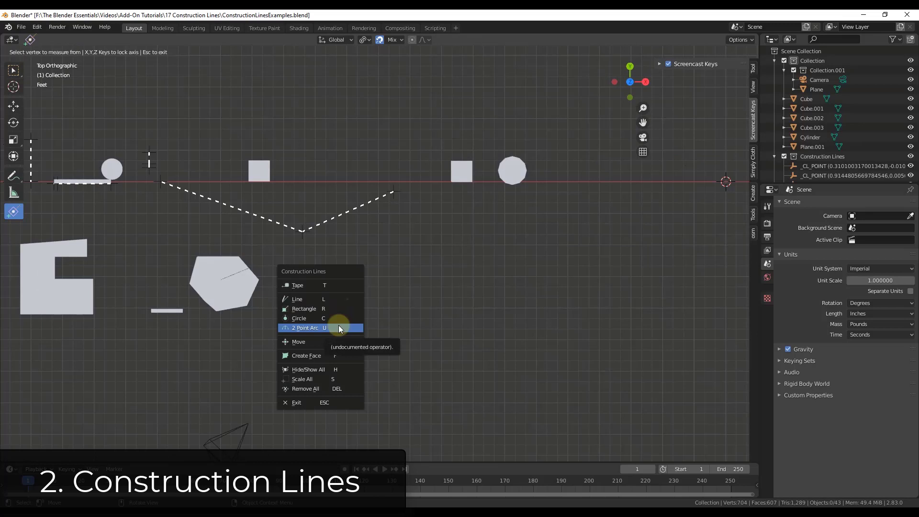
{"action": "left_click", "coordinate": [338, 325]}
Draw a rectangle outline beside the previous shape
{"action": "left_click", "coordinate": [338, 335]}
{"action": "key", "text": "r"}
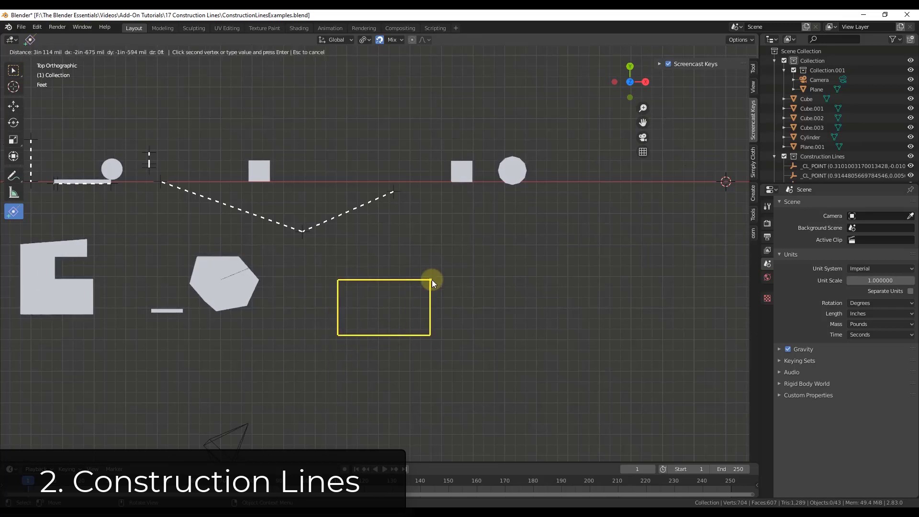
{"action": "left_click", "coordinate": [435, 286]}
{"action": "left_click", "coordinate": [464, 331]}
Draw a 24 by 16 rectangular face to the right of the existing shapes
{"action": "left_click", "coordinate": [543, 300]}
{"action": "scroll", "coordinate": [552, 322], "scroll_direction": "down", "scroll_amount": 1}
{"action": "scroll", "coordinate": [552, 322], "scroll_direction": "up", "scroll_amount": 6}
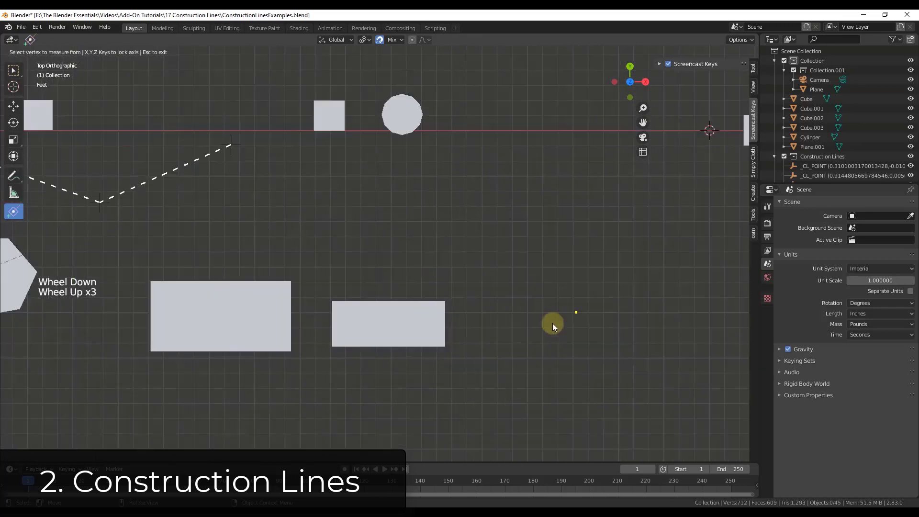
{"action": "left_click", "coordinate": [458, 368]}
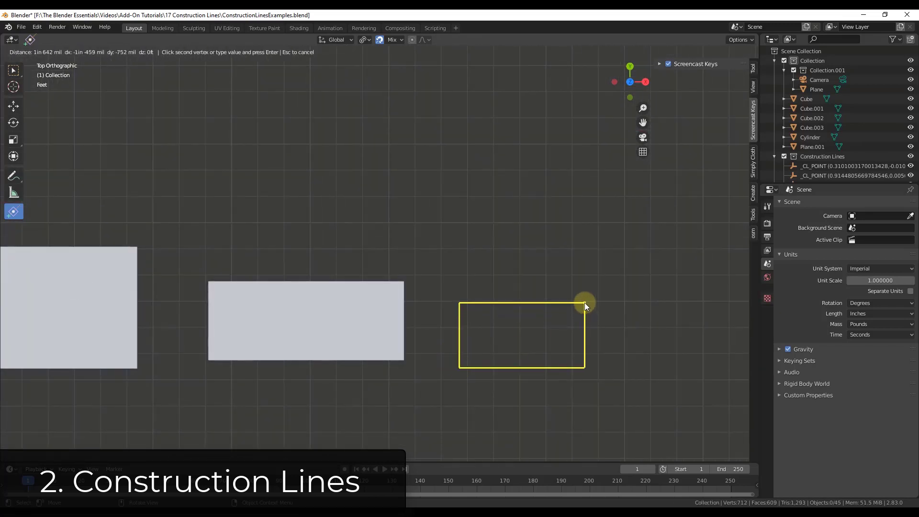
{"action": "type", "text": "24,16"}
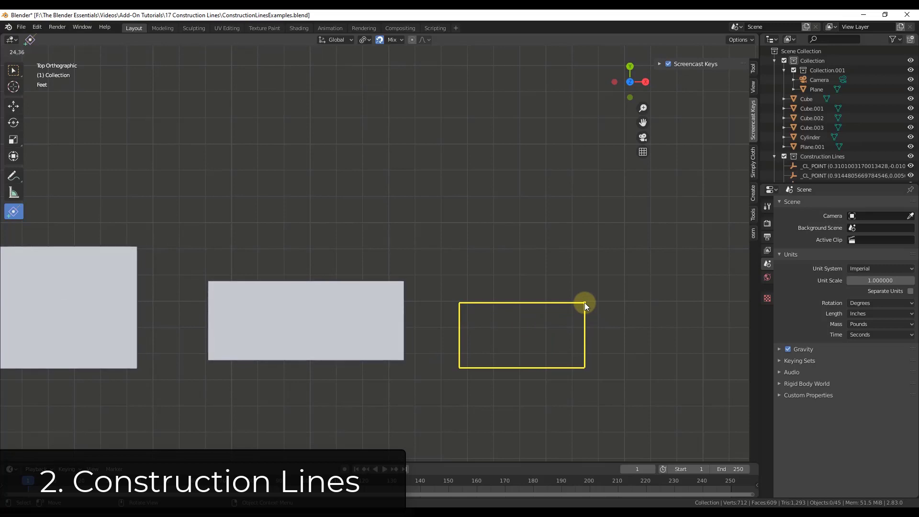
{"action": "left_click", "coordinate": [596, 309]}
Place the first point of a circle beside the new rectangle
{"action": "scroll", "coordinate": [389, 297], "scroll_direction": "down", "scroll_amount": 1}
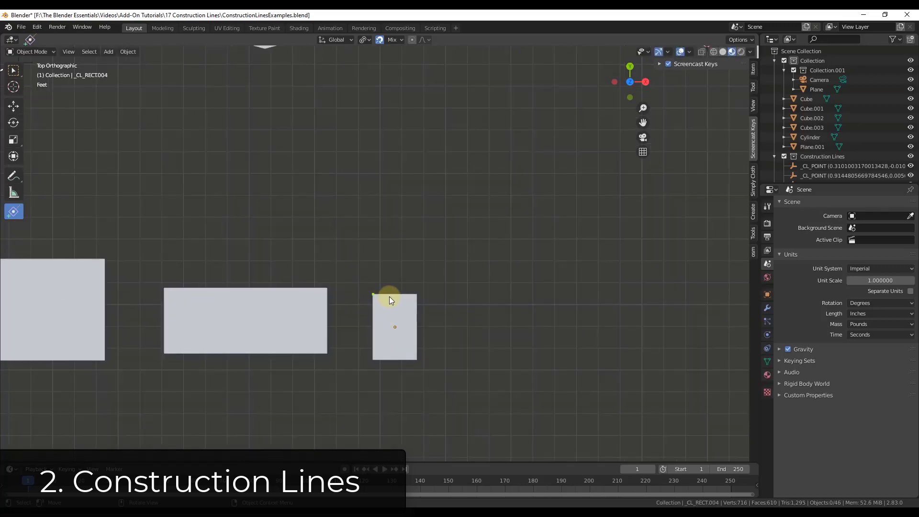
{"action": "scroll", "coordinate": [407, 335], "scroll_direction": "down", "scroll_amount": 3}
{"action": "scroll", "coordinate": [404, 330], "scroll_direction": "up", "scroll_amount": 3}
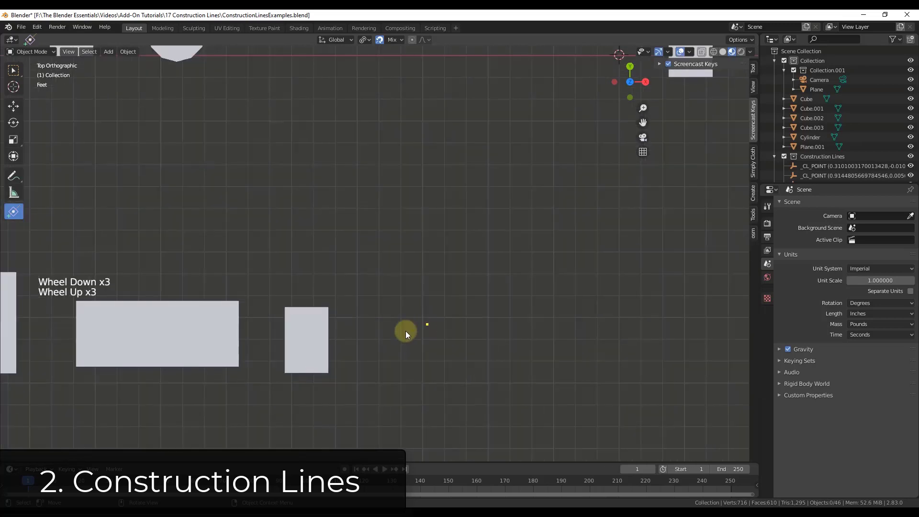
{"action": "left_click", "coordinate": [425, 339]}
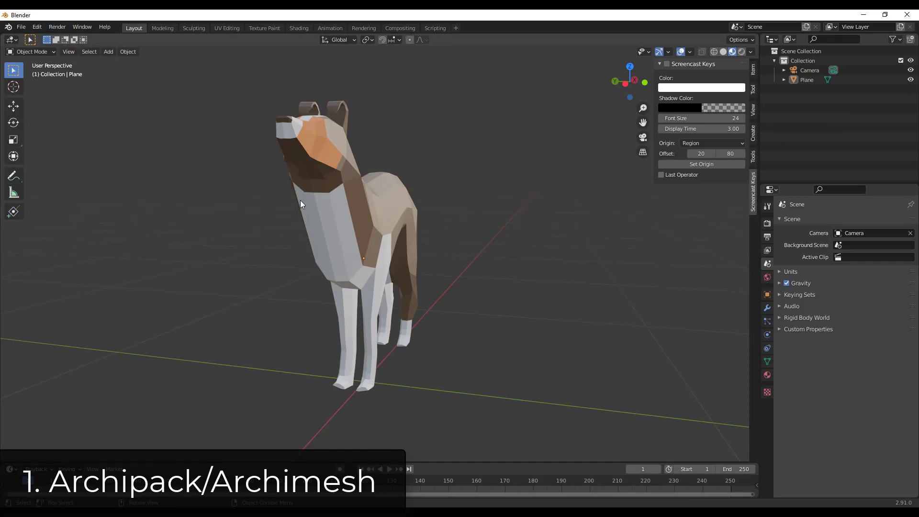
Filter Preferences add-ons by 'archi' to verify Archimesh and Archipack, then bring up the Add menu
{"action": "left_click", "coordinate": [36, 27]}
{"action": "left_click", "coordinate": [74, 176]}
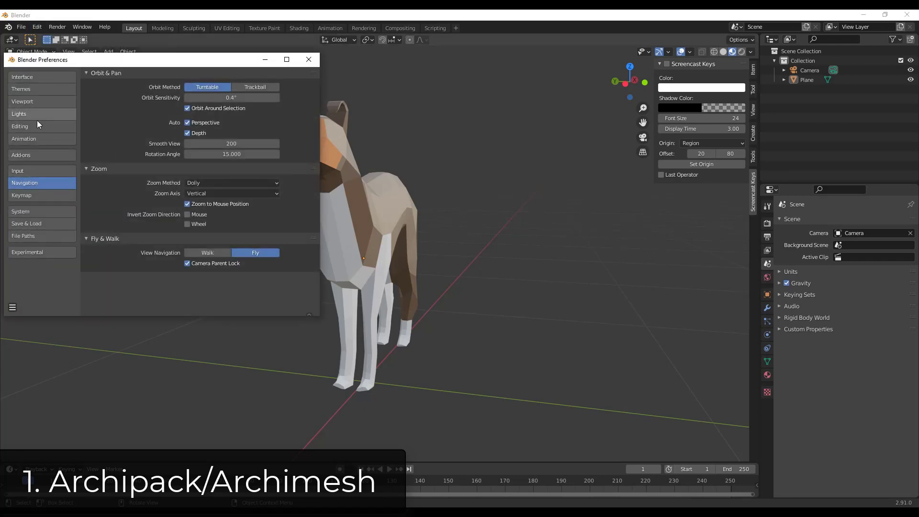
{"action": "left_click", "coordinate": [34, 154]}
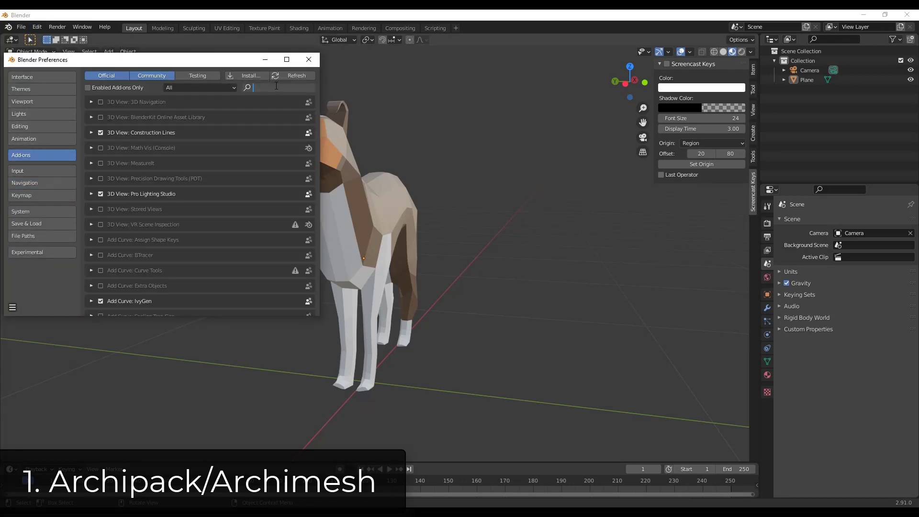
{"action": "type", "text": "archi"}
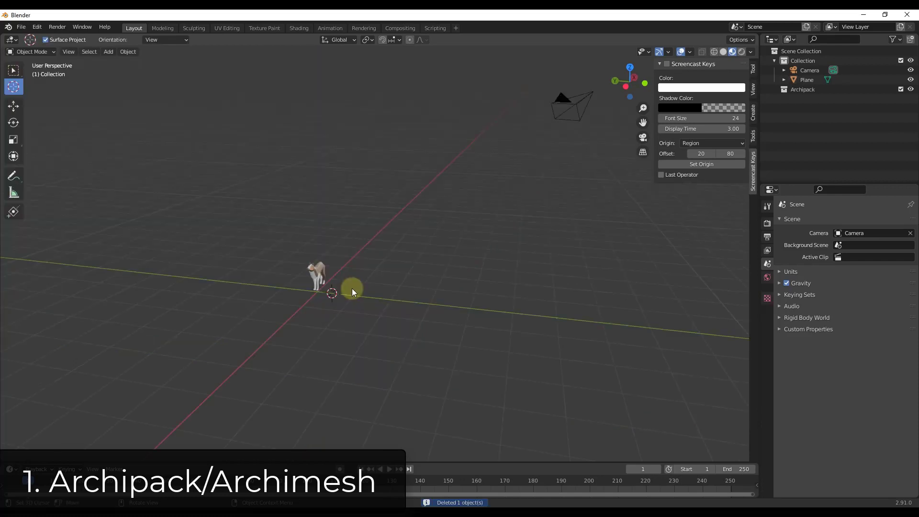
{"action": "key", "text": "shift+a"}
Add an Archipack wall and set its first segment length to 10
{"action": "mouse_move", "coordinate": [352, 289]}
{"action": "mouse_move", "coordinate": [396, 420]}
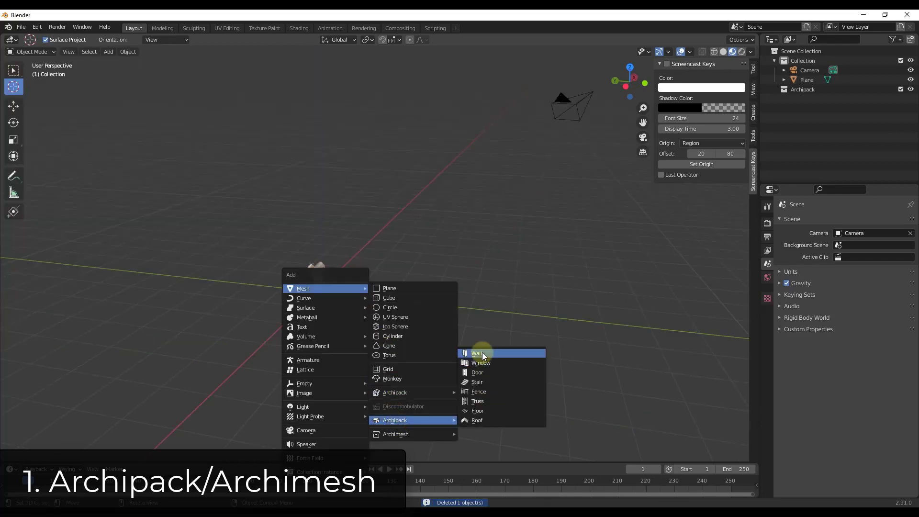
{"action": "left_click", "coordinate": [478, 354]}
{"action": "middle_click_drag", "start_coordinate": [363, 280], "coordinate": [410, 123]}
{"action": "type", "text": "10"}
{"action": "key", "text": "Return"}
Add a second wall segment with length 15
{"action": "left_click", "coordinate": [409, 123]}
{"action": "left_click", "coordinate": [389, 121]}
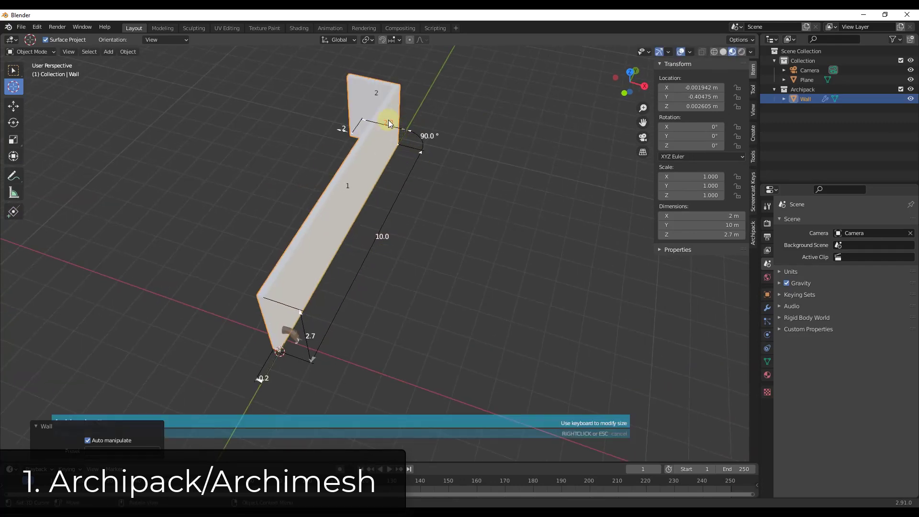
{"action": "type", "text": "15"}
{"action": "key", "text": "Return"}
{"action": "scroll", "coordinate": [349, 191], "scroll_direction": "down", "scroll_amount": 4}
{"action": "scroll", "coordinate": [180, 124], "scroll_direction": "up", "scroll_amount": 8}
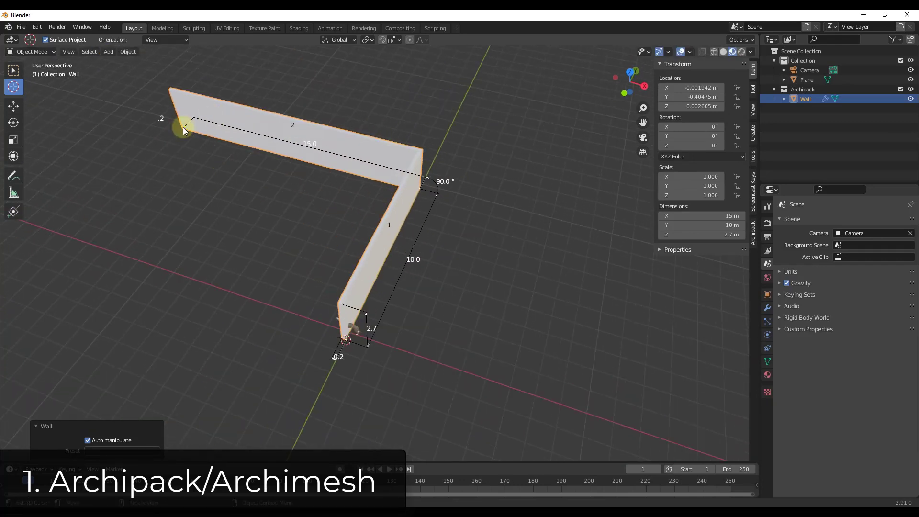
{"action": "scroll", "coordinate": [180, 123], "scroll_direction": "down", "scroll_amount": 4}
{"action": "scroll", "coordinate": [189, 137], "scroll_direction": "up", "scroll_amount": 4}
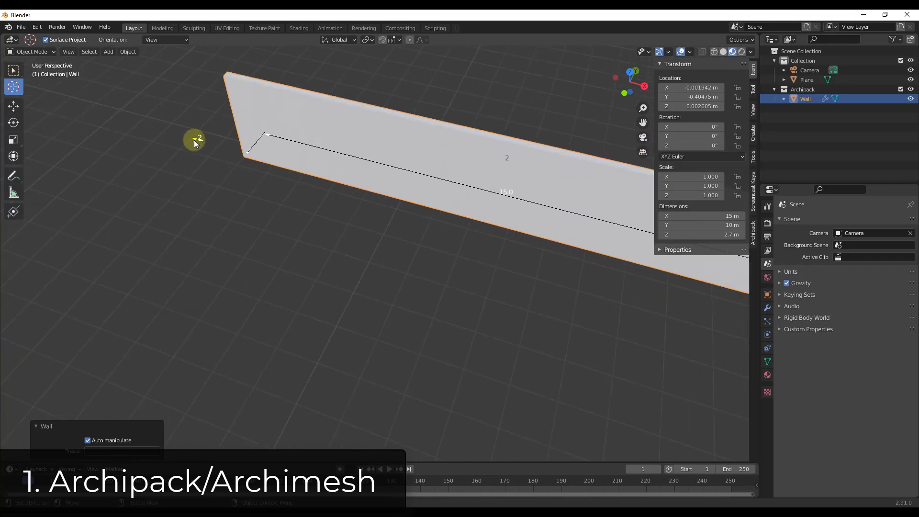
Add a third wall segment with length 8
{"action": "left_click", "coordinate": [194, 140]}
{"action": "scroll", "coordinate": [206, 139], "scroll_direction": "down", "scroll_amount": 4}
{"action": "scroll", "coordinate": [294, 148], "scroll_direction": "up", "scroll_amount": 2}
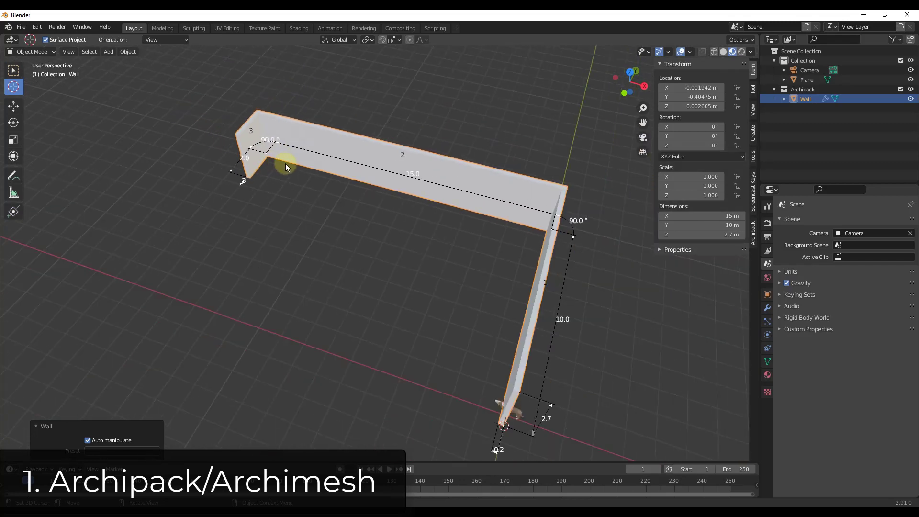
{"action": "left_click", "coordinate": [242, 157]}
{"action": "type", "text": "8"}
{"action": "key", "text": "Return"}
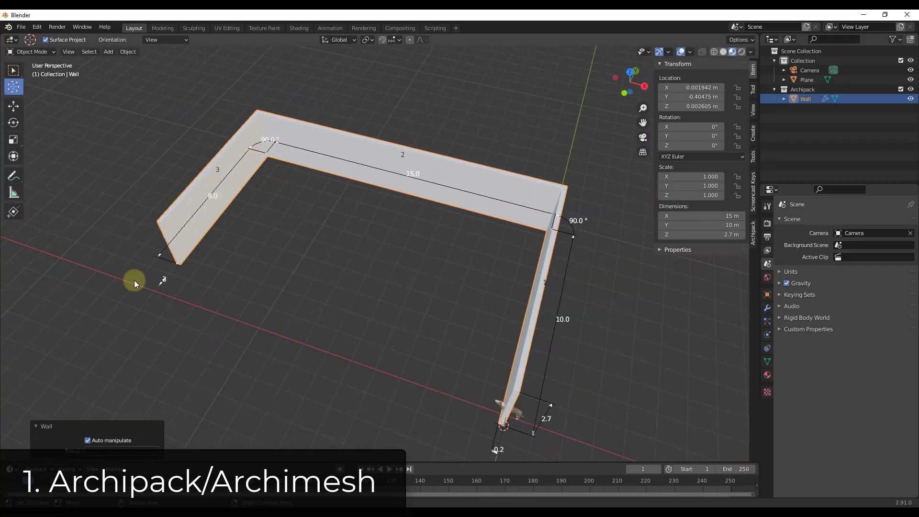
Add a fourth segment of length 5 and a fifth segment angled -90°
{"action": "left_click", "coordinate": [160, 285]}
{"action": "left_click", "coordinate": [190, 289]}
{"action": "type", "text": "5"}
{"action": "key", "text": "Return"}
{"action": "left_click", "coordinate": [294, 306]}
{"action": "left_click", "coordinate": [289, 314]}
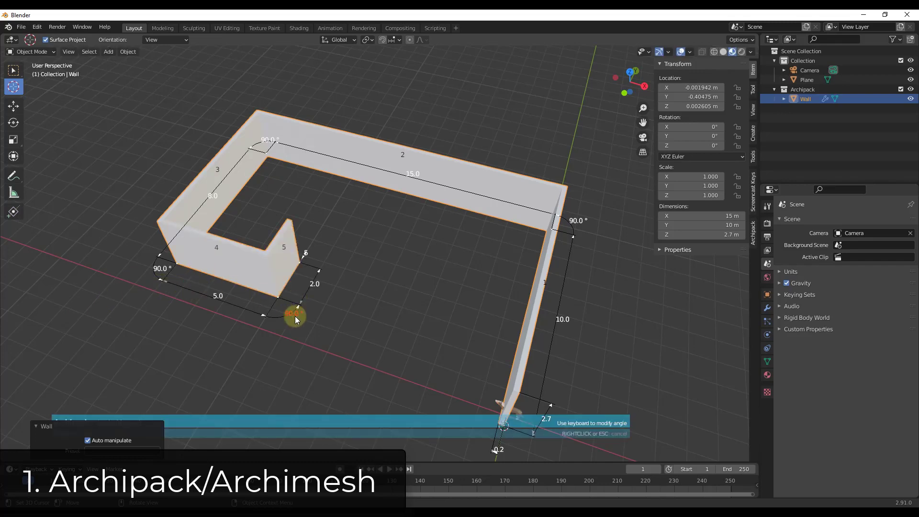
{"action": "type", "text": "-90"}
{"action": "key", "text": "Return"}
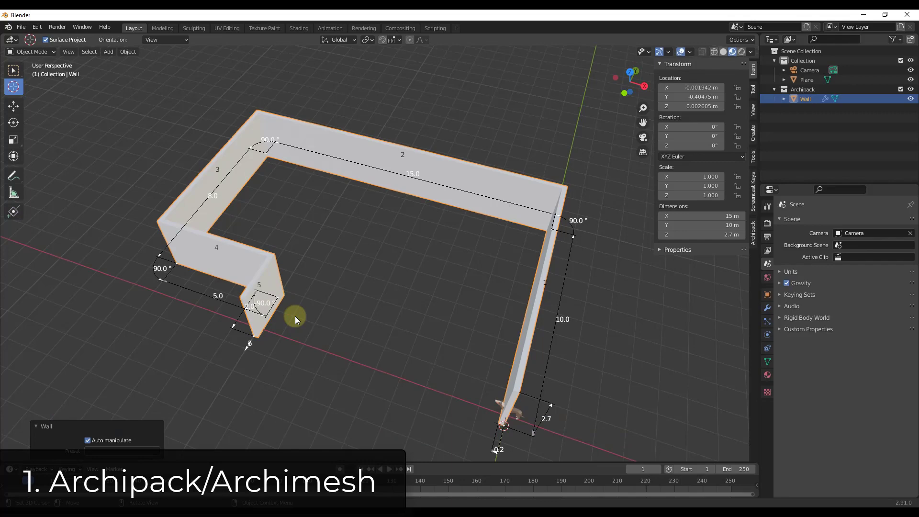
Add a sixth segment of length 10 to close the wall loop
{"action": "left_click", "coordinate": [246, 349]}
{"action": "left_click", "coordinate": [266, 367]}
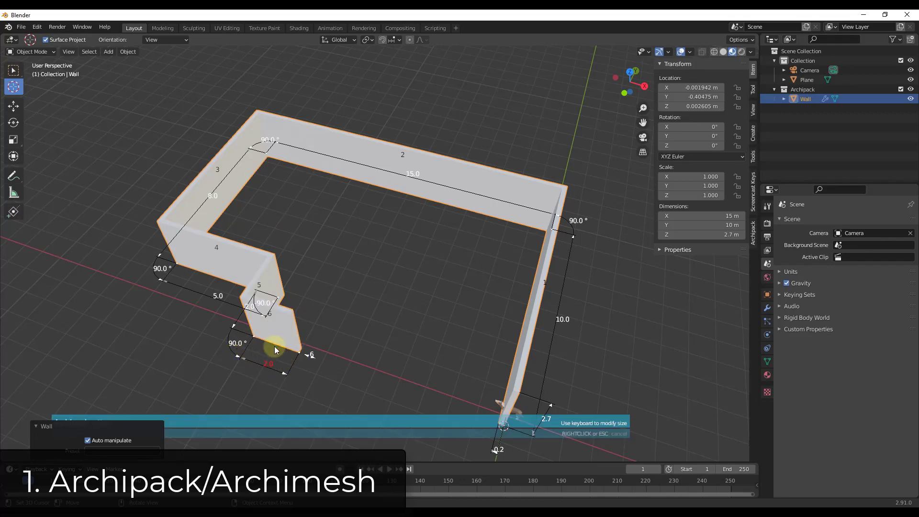
{"action": "type", "text": "10"}
{"action": "key", "text": "Return"}
{"action": "middle_click_drag", "start_coordinate": [562, 307], "coordinate": [443, 261]}
{"action": "scroll", "coordinate": [412, 322], "scroll_direction": "up", "scroll_amount": 2}
Place a 120x110 flat 2 elliptic Archipack window on the front wall
{"action": "key", "text": "shift+a"}
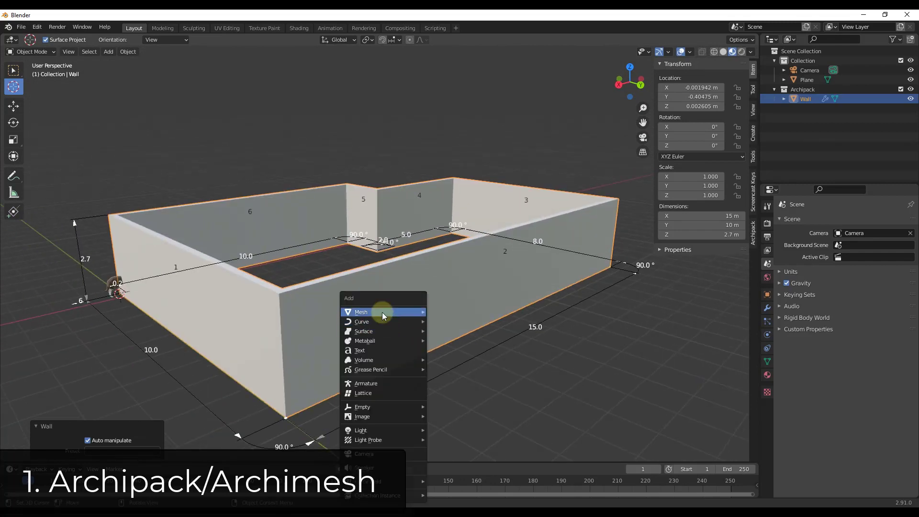
{"action": "mouse_move", "coordinate": [383, 316]}
{"action": "mouse_move", "coordinate": [450, 416]}
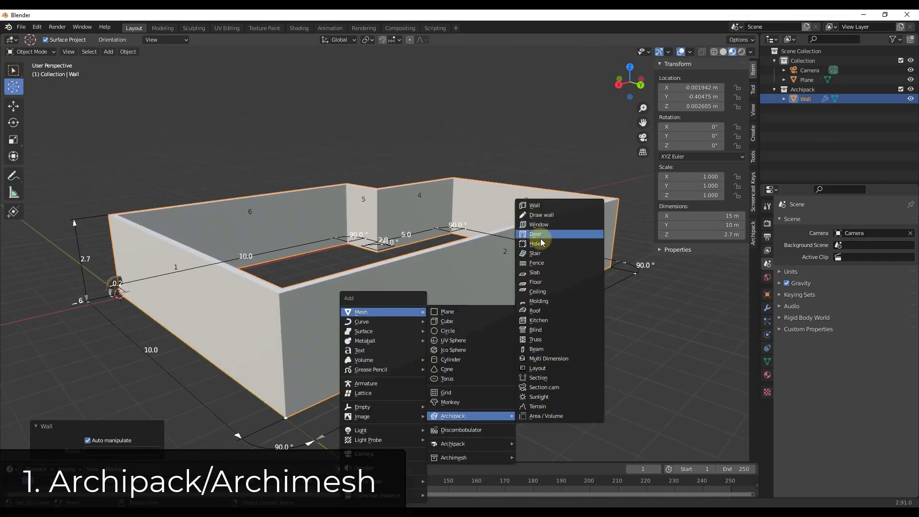
{"action": "left_click", "coordinate": [538, 224]}
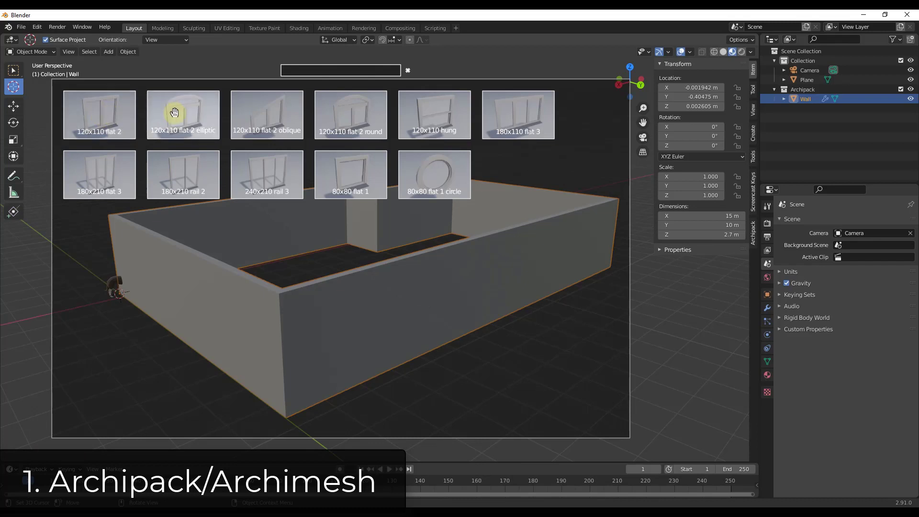
{"action": "left_click", "coordinate": [173, 112]}
{"action": "scroll", "coordinate": [389, 334], "scroll_direction": "up", "scroll_amount": 2}
{"action": "left_click", "coordinate": [394, 304]}
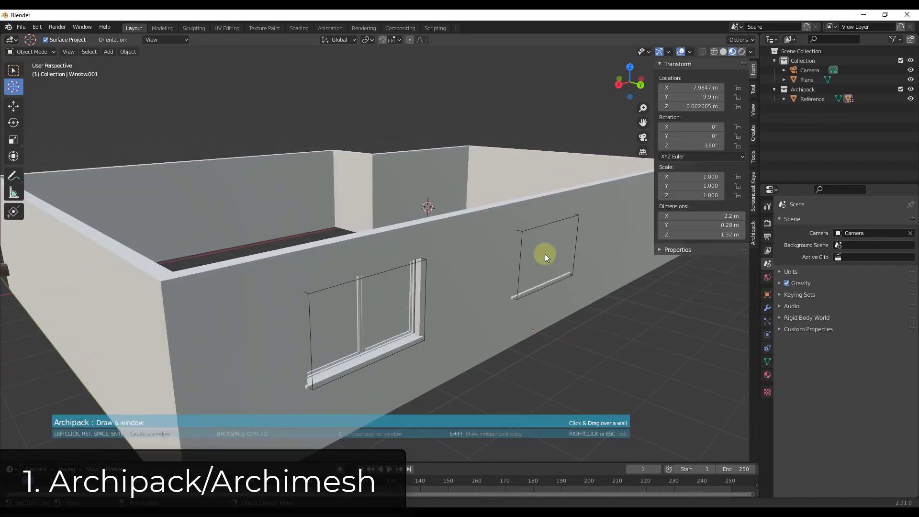
{"action": "scroll", "coordinate": [526, 263], "scroll_direction": "down", "scroll_amount": 5}
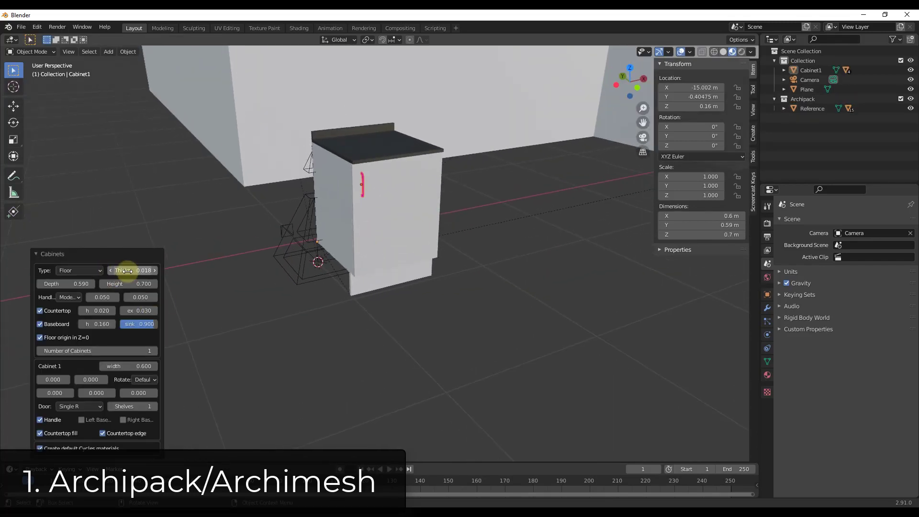
Set the cabinet depth to 0.410 and width to 0.630, keeping front thickness 0.018
{"action": "mouse_move", "coordinate": [127, 272]}
{"action": "left_mouse_down"}
{"action": "mouse_move", "coordinate": [139, 270]}
{"action": "mouse_move", "coordinate": [131, 270]}
{"action": "left_mouse_up"}
{"action": "mouse_move", "coordinate": [70, 283]}
{"action": "left_mouse_down"}
{"action": "mouse_move", "coordinate": [60, 283]}
{"action": "mouse_move", "coordinate": [72, 290]}
{"action": "left_mouse_up"}
{"action": "left_click_drag", "start_coordinate": [114, 366], "coordinate": [137, 365]}
Try the cabinet with no door, then a glass door, then settle on Single T
{"action": "left_click", "coordinate": [90, 407]}
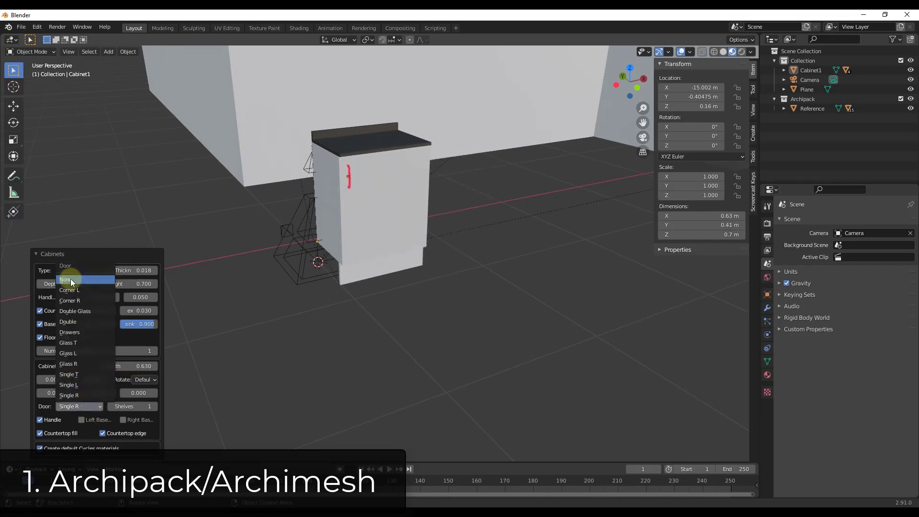
{"action": "left_click", "coordinate": [70, 279]}
{"action": "left_click", "coordinate": [87, 405]}
{"action": "left_click", "coordinate": [79, 341]}
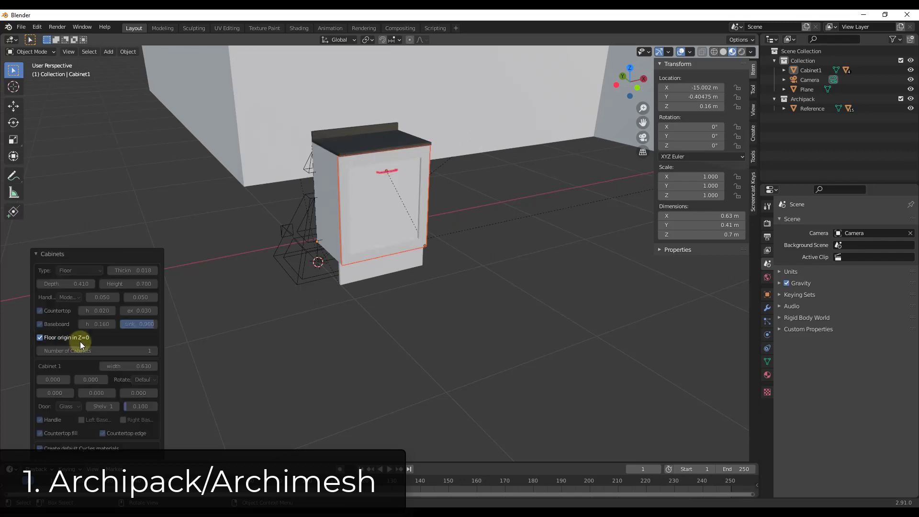
{"action": "middle_click_drag", "start_coordinate": [401, 176], "coordinate": [364, 186]}
{"action": "left_click", "coordinate": [66, 406]}
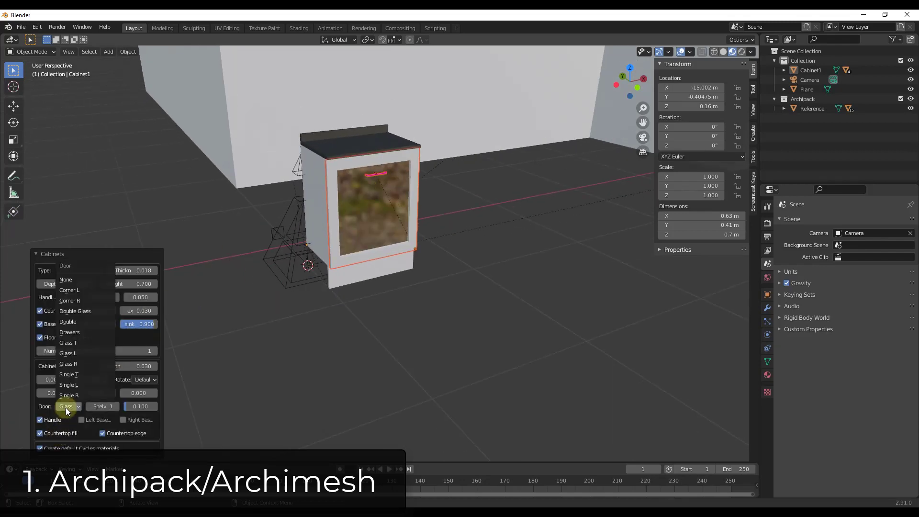
{"action": "left_click", "coordinate": [72, 374]}
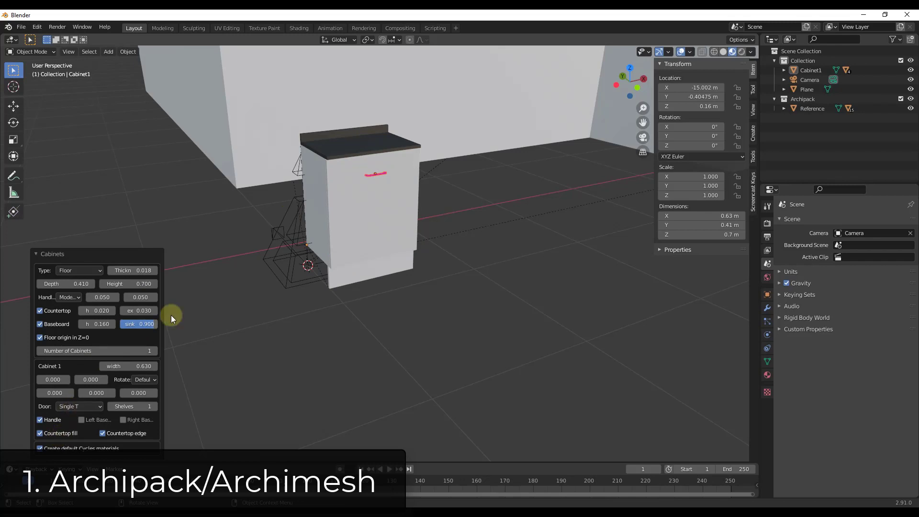
Increase to 2 cabinets and set cabinet 1's door to Single R, then Single L
{"action": "left_click_drag", "start_coordinate": [113, 351], "coordinate": [123, 351]}
{"action": "middle_click_drag", "start_coordinate": [429, 181], "coordinate": [428, 173]}
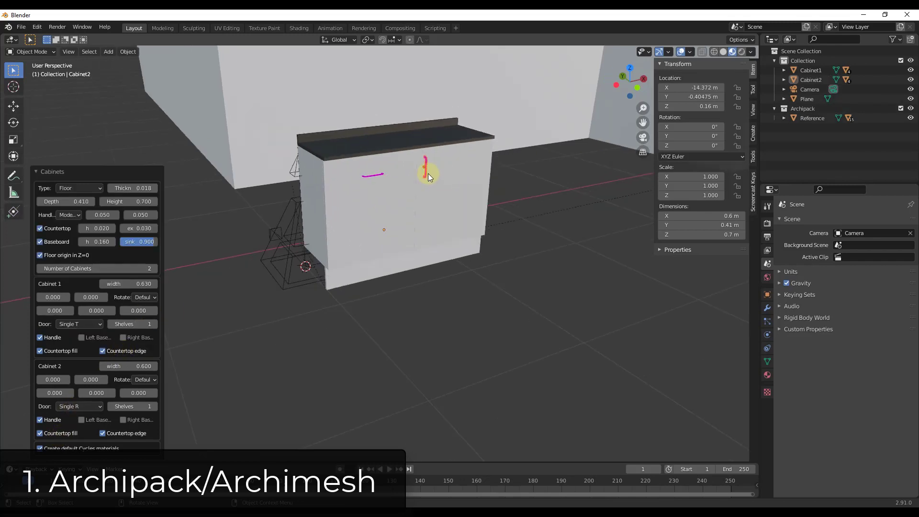
{"action": "left_click", "coordinate": [72, 324]}
{"action": "left_click", "coordinate": [74, 335]}
{"action": "left_click", "coordinate": [73, 324]}
{"action": "left_click", "coordinate": [72, 345]}
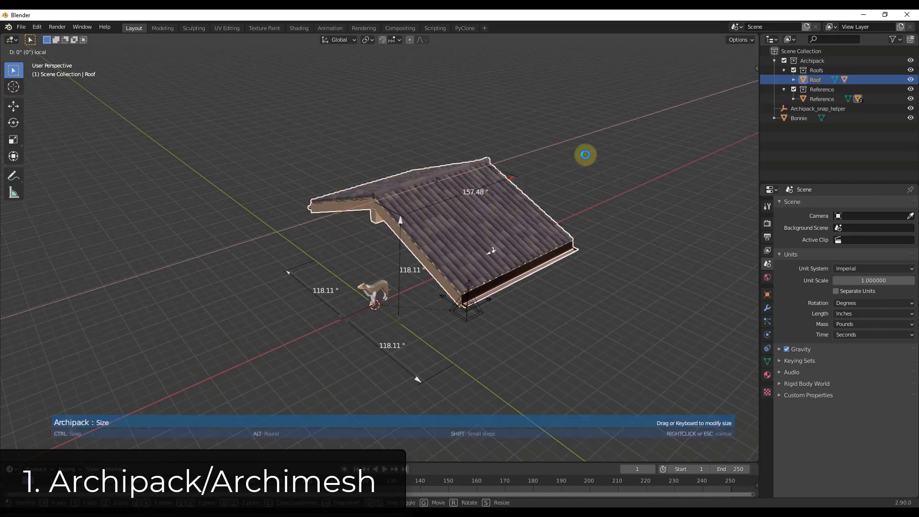